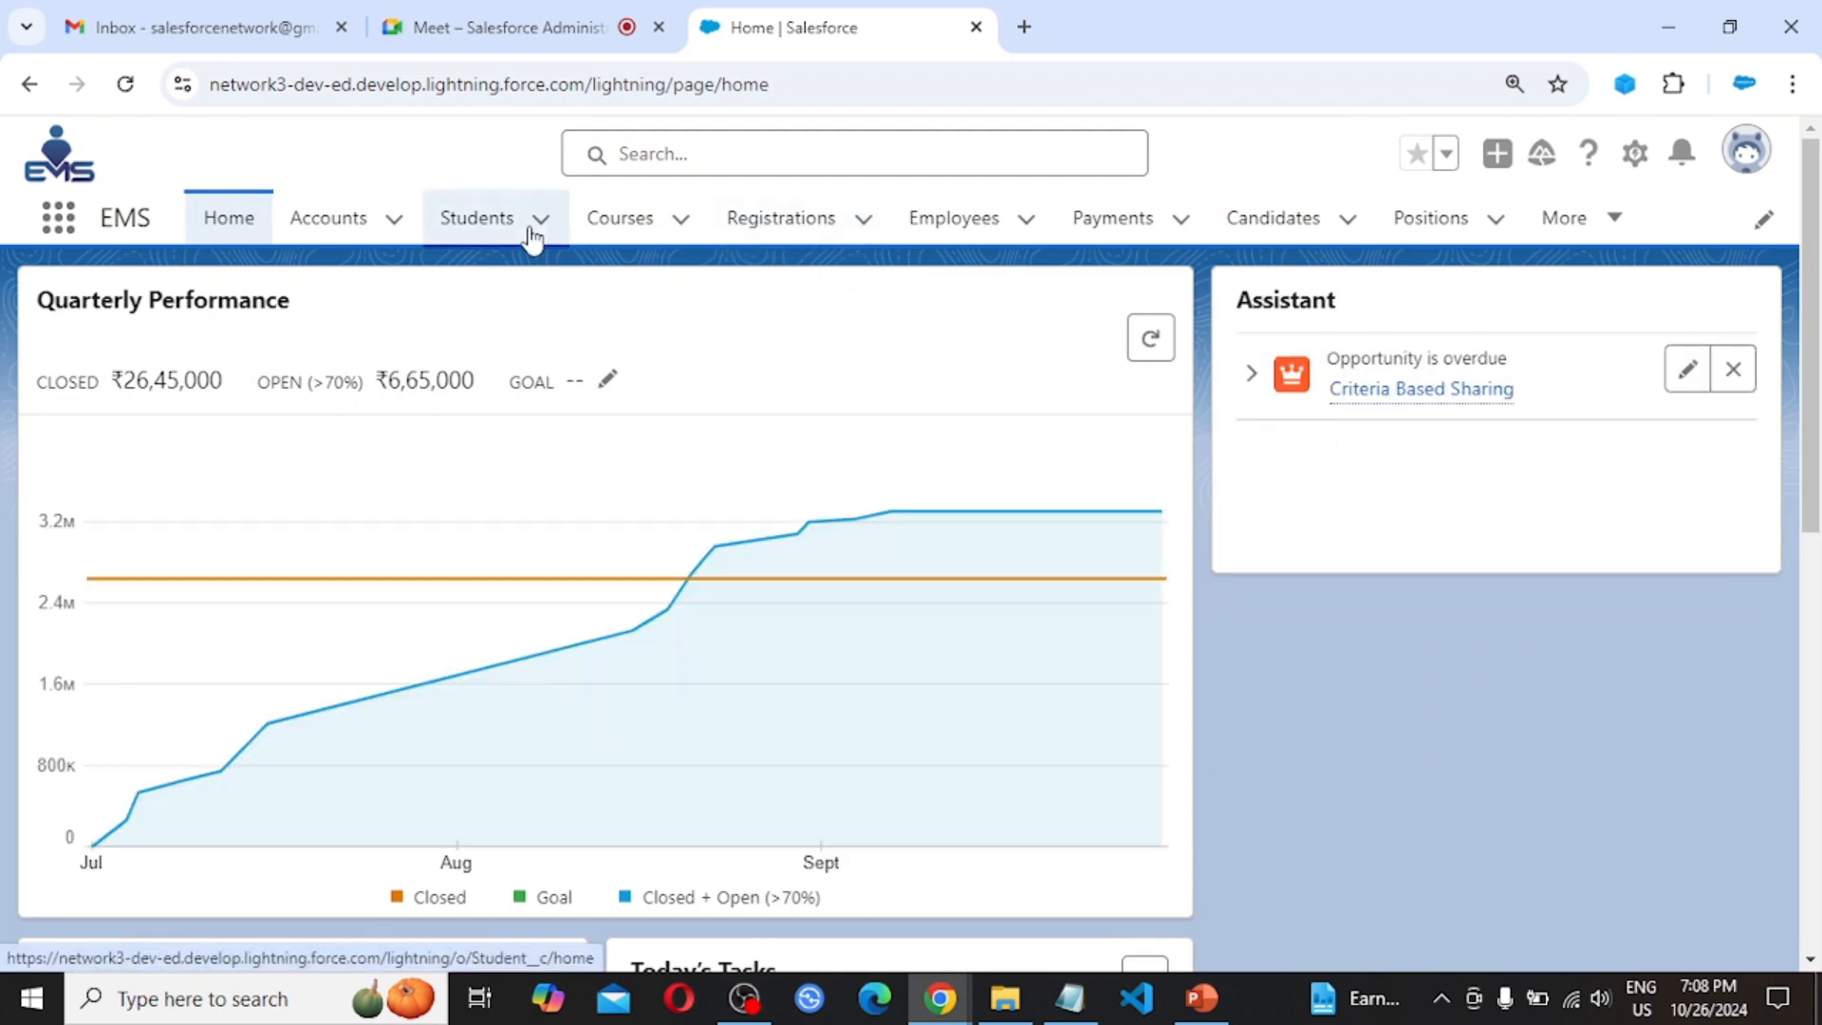
Show the All Registrations view listing RID-0001 and RID-0002, closing the New Registration form unsaved
left_click(784, 224)
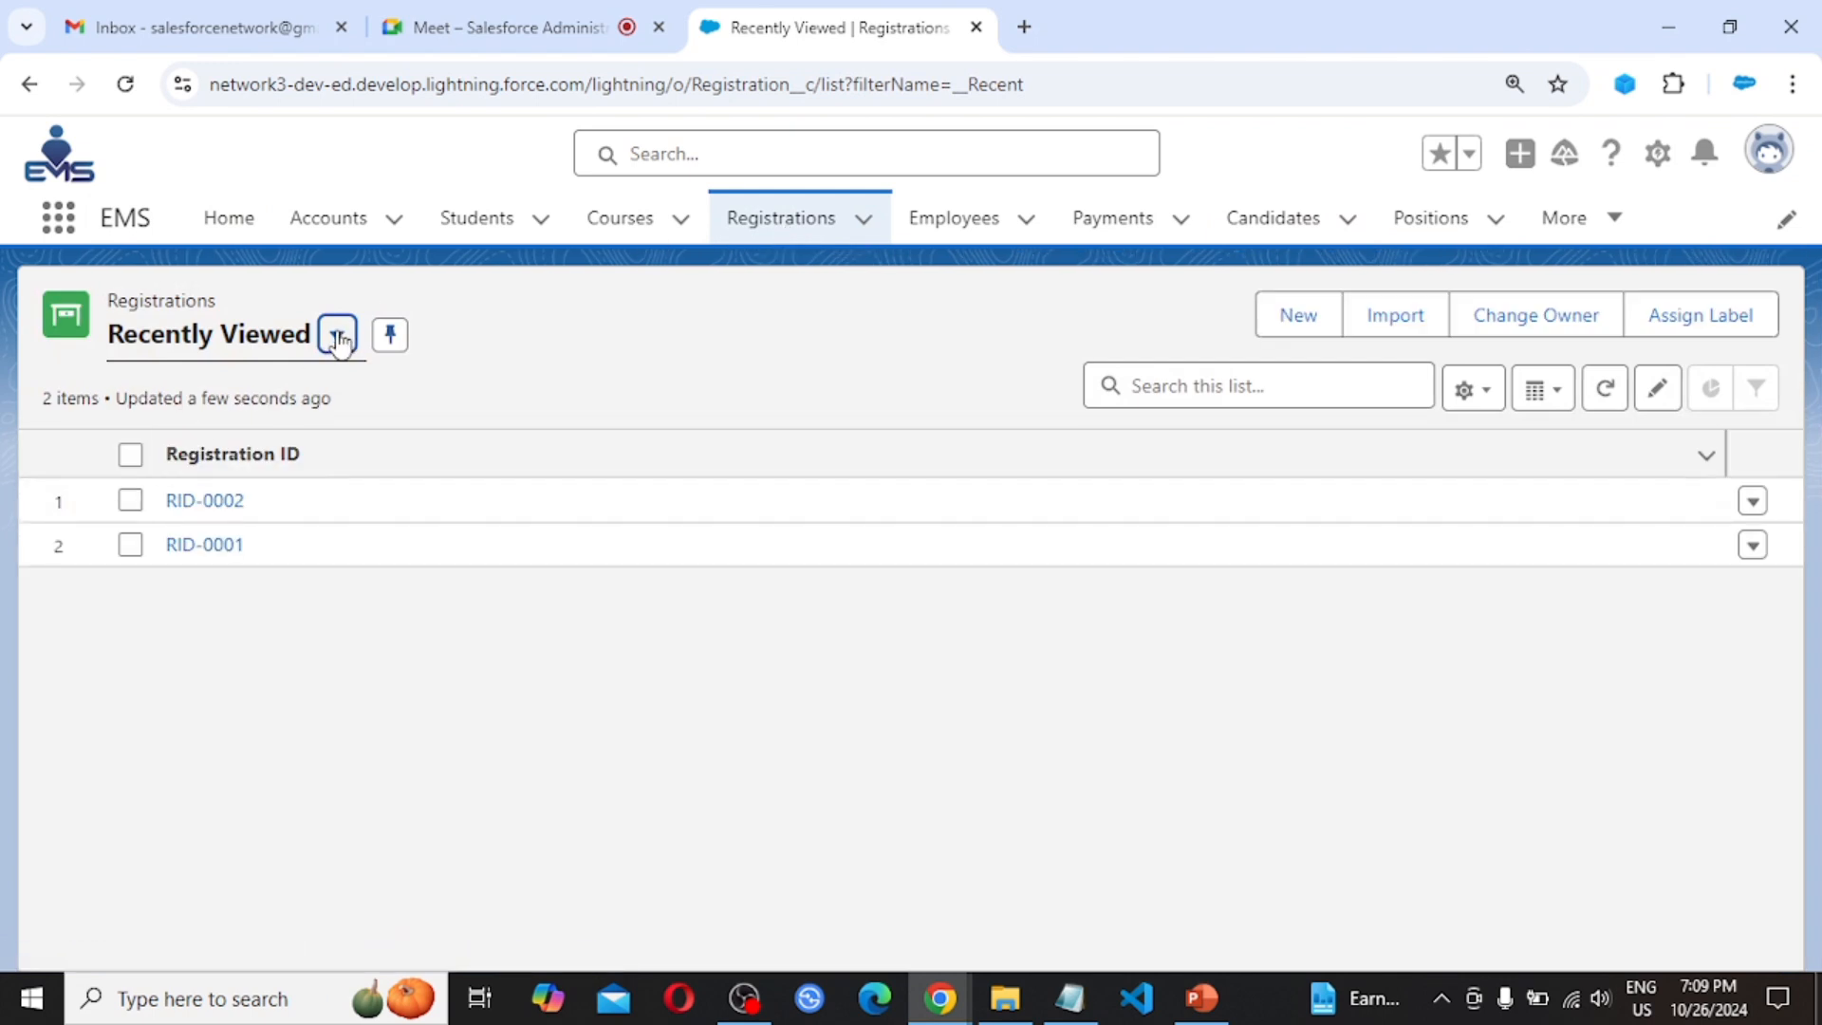
left_click(338, 339)
left_click(224, 441)
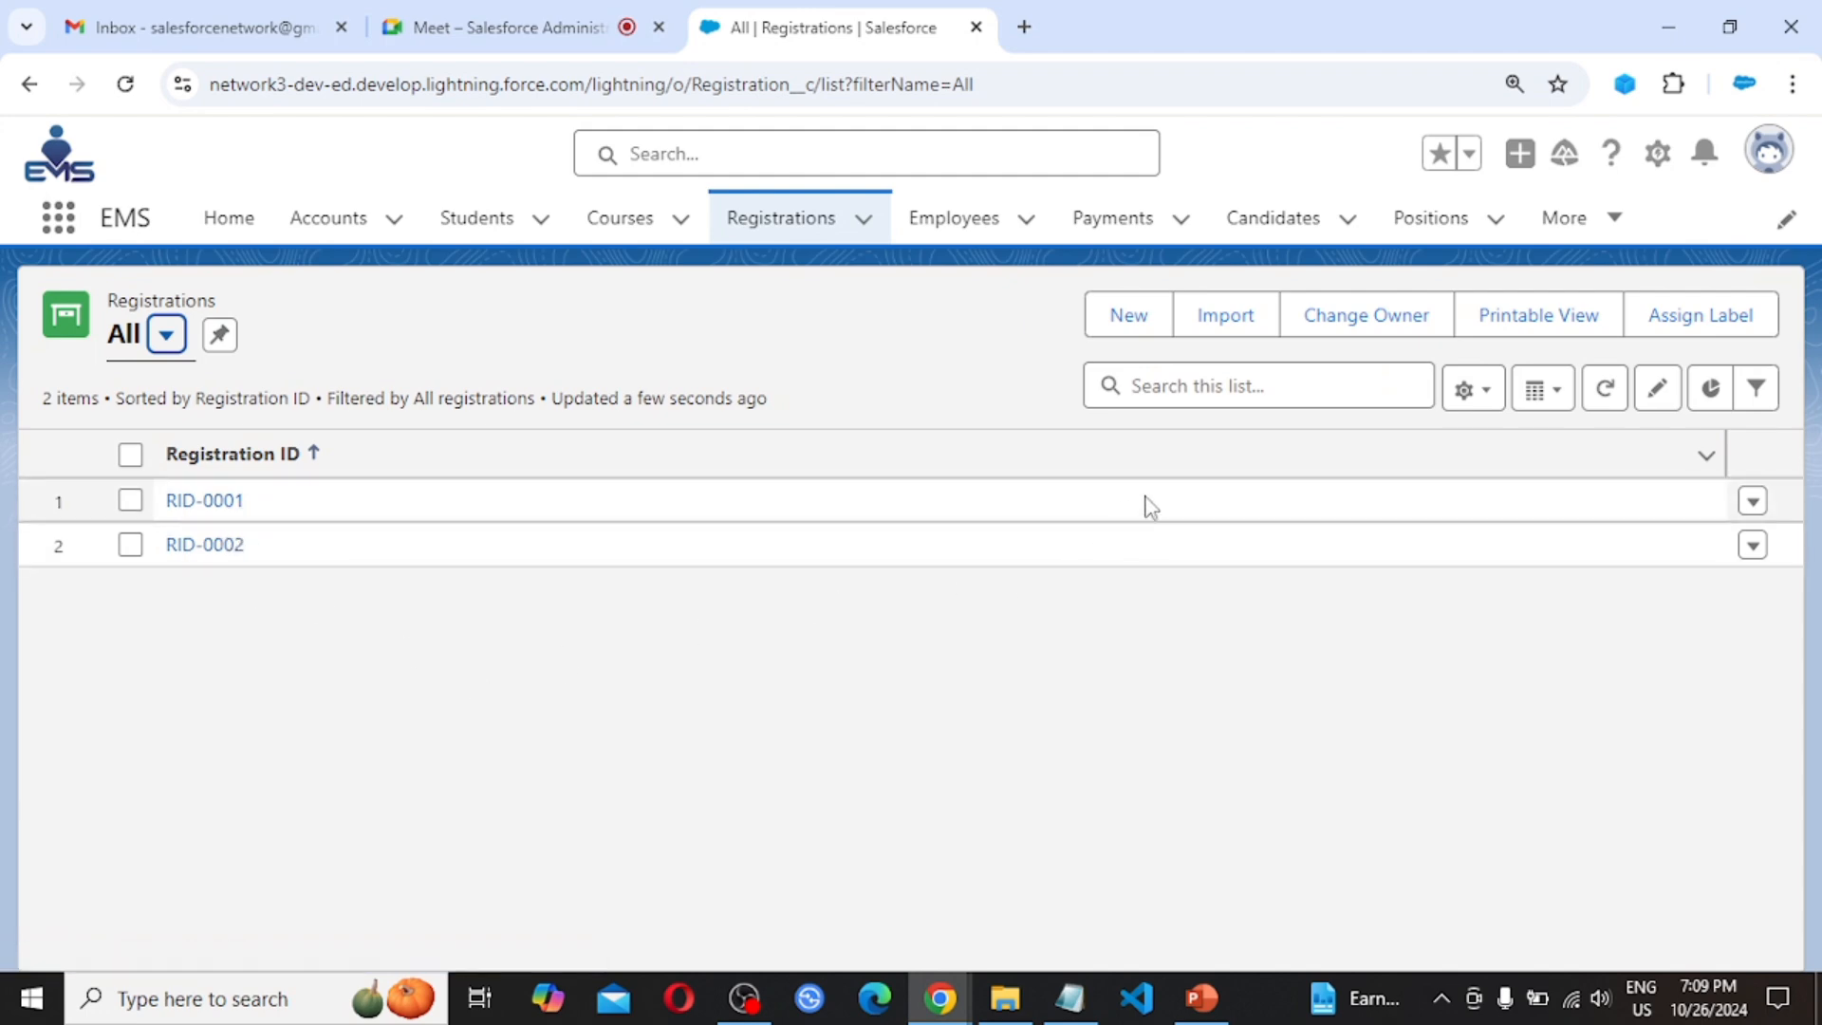
left_click(1118, 324)
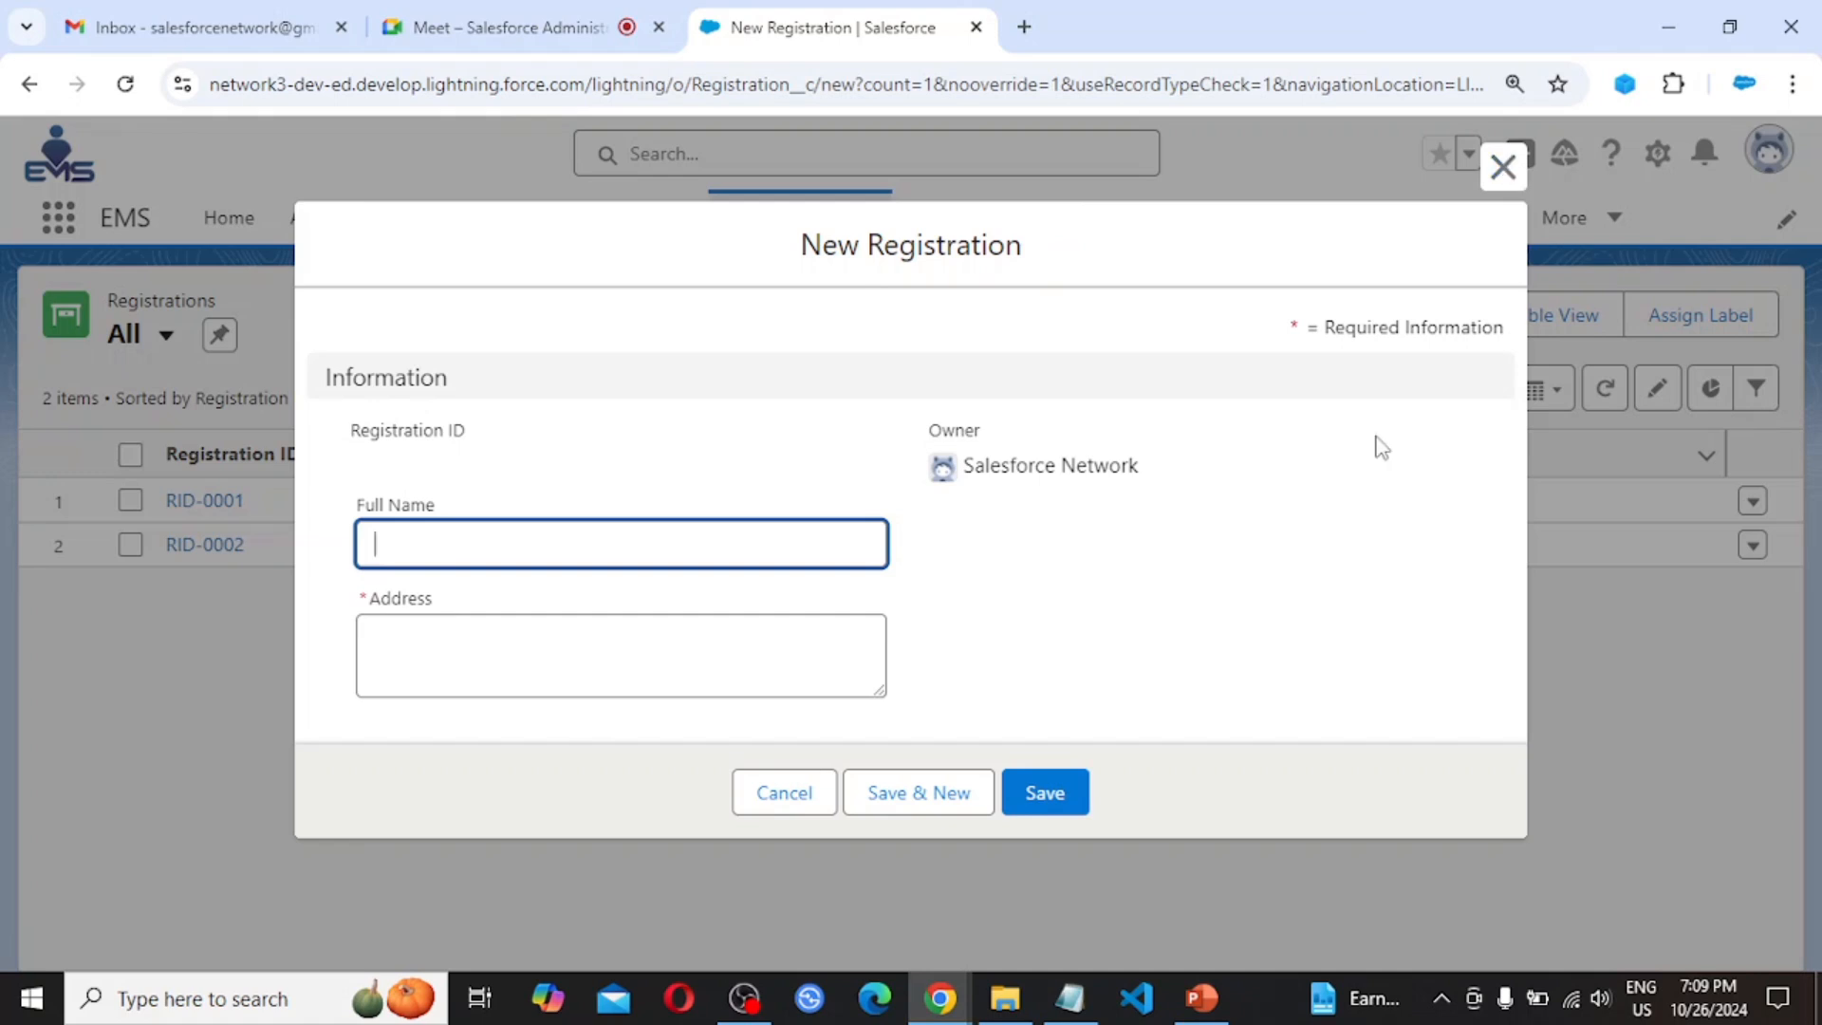
left_click(1503, 171)
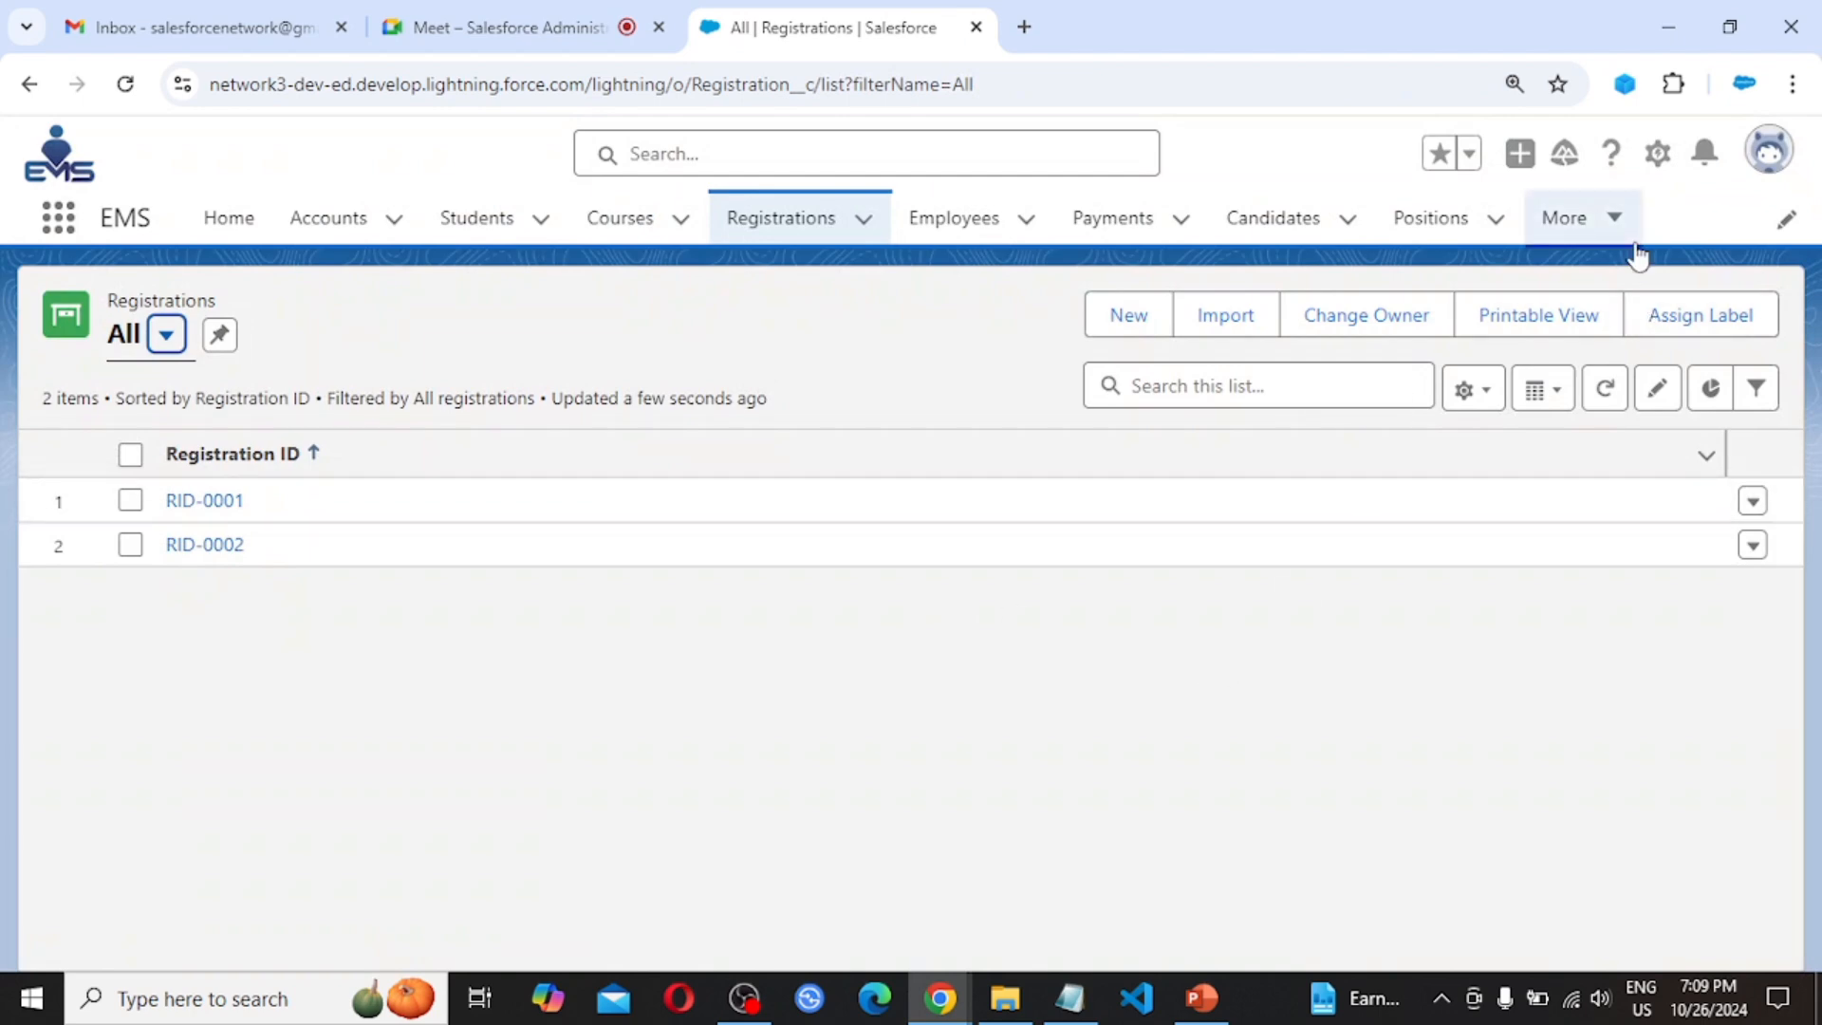
Launch Setup from the gear menu in a separate browser tab
left_click(1657, 152)
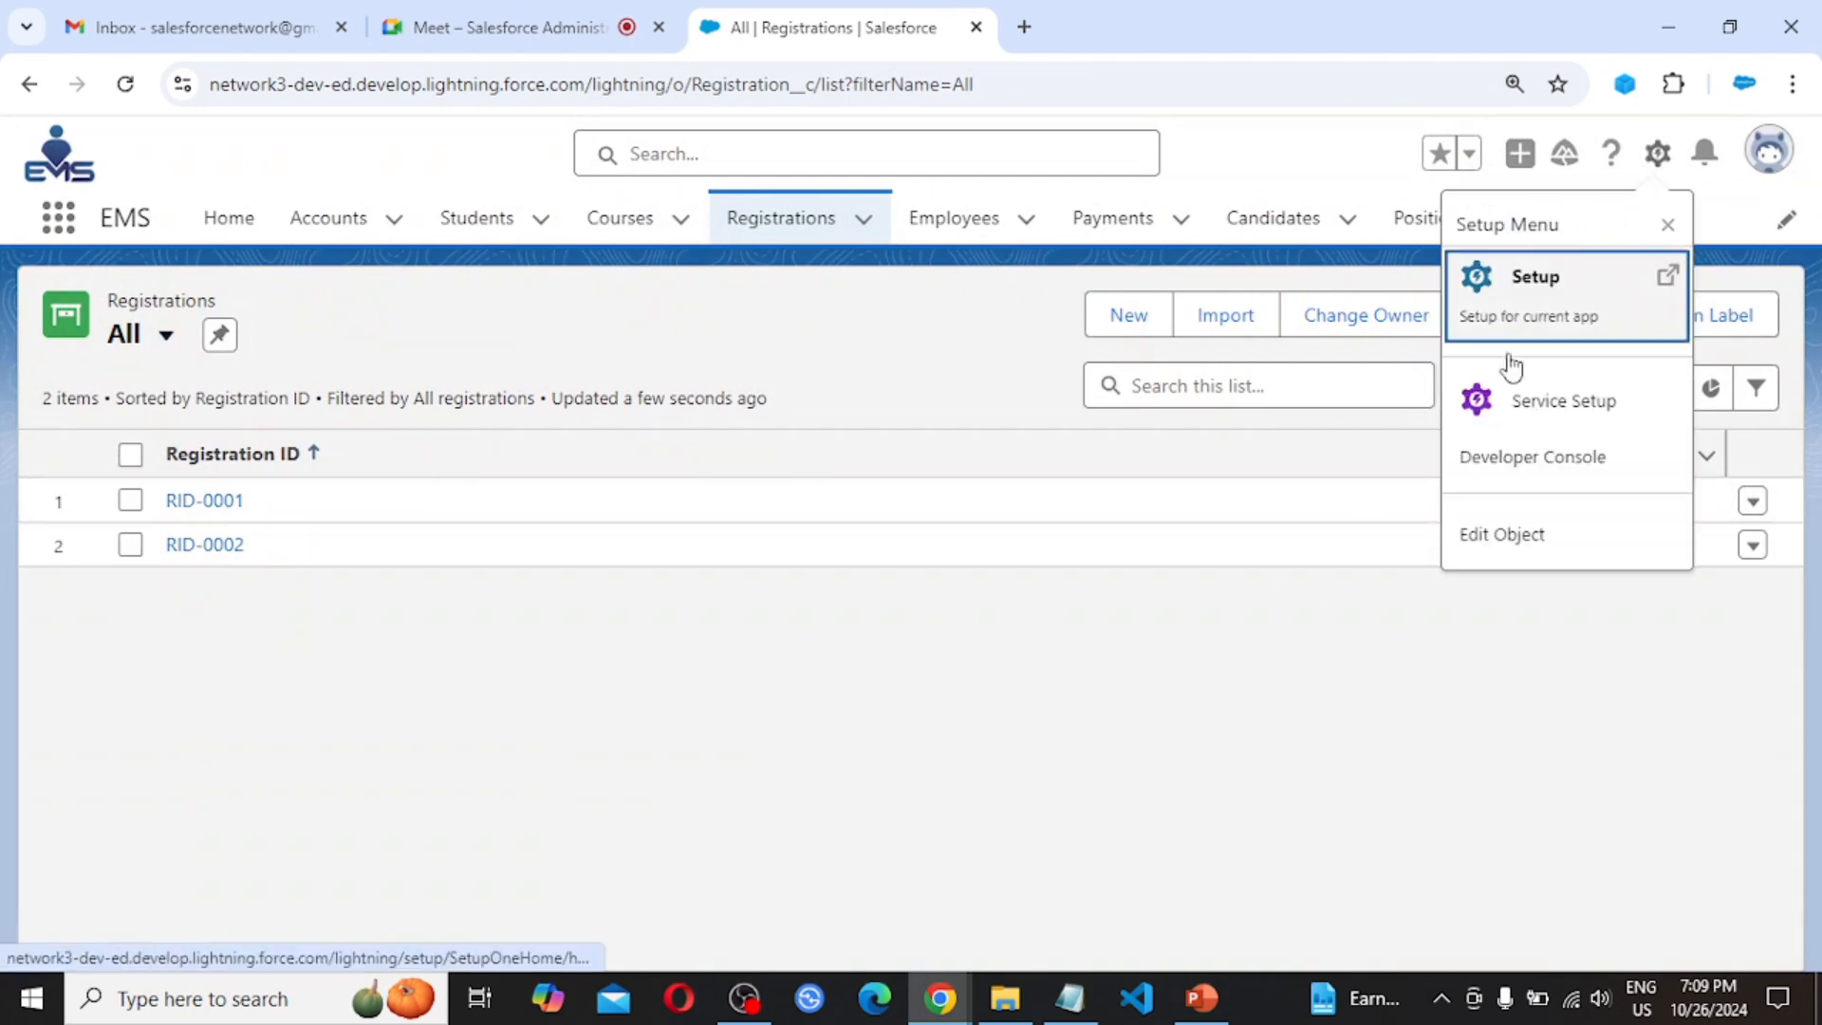
left_click(1549, 300)
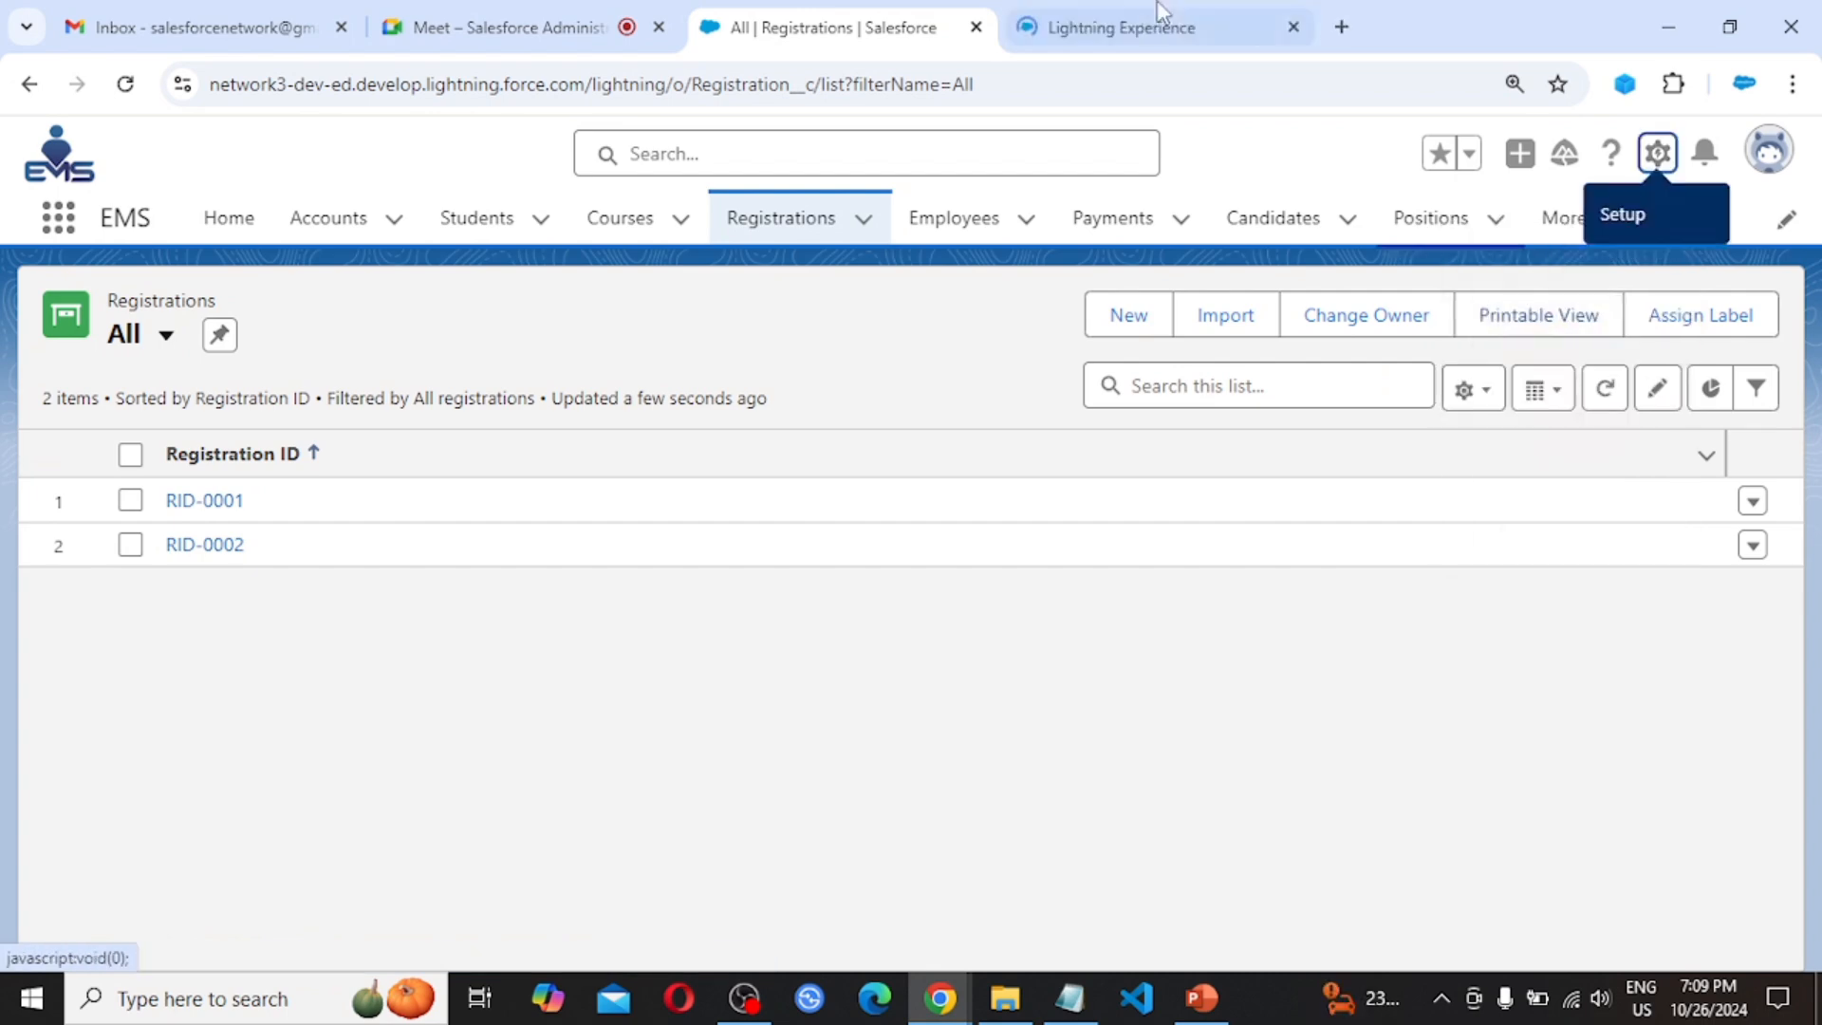
left_click(1068, 13)
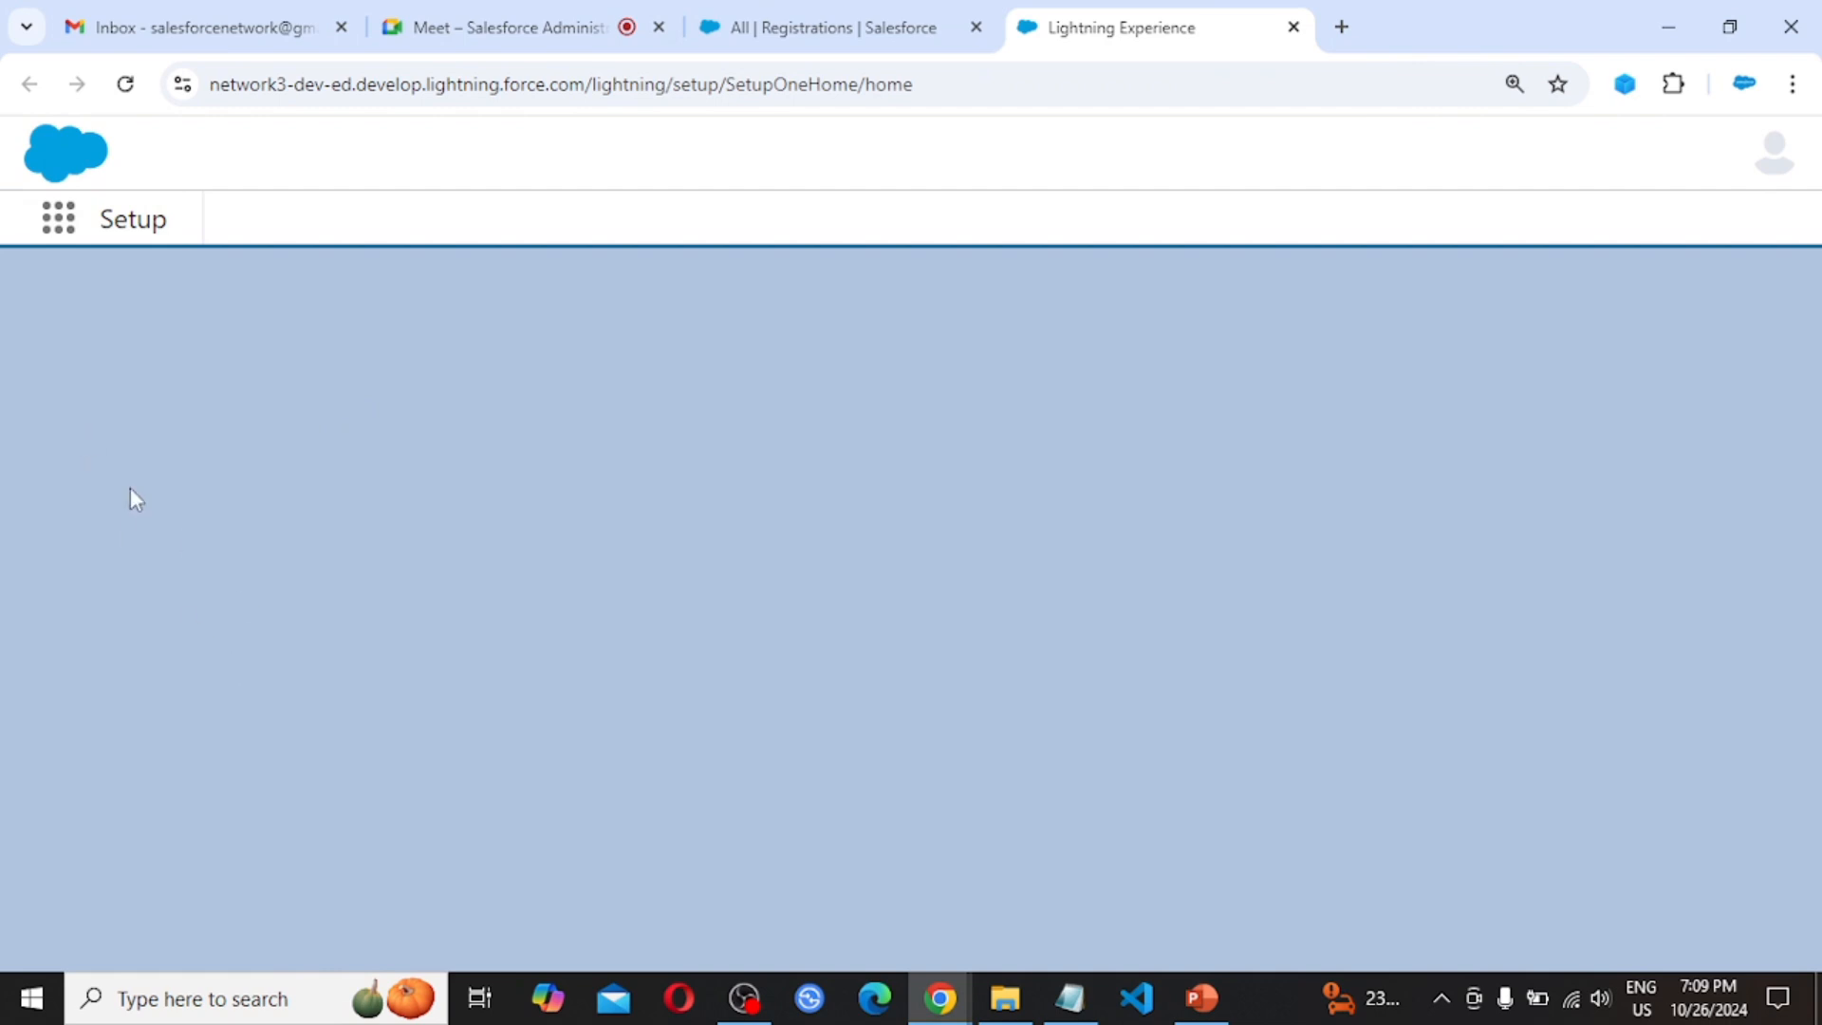
Go to Administration > Users > Users to list all org users
scroll(136, 573, "down", 4)
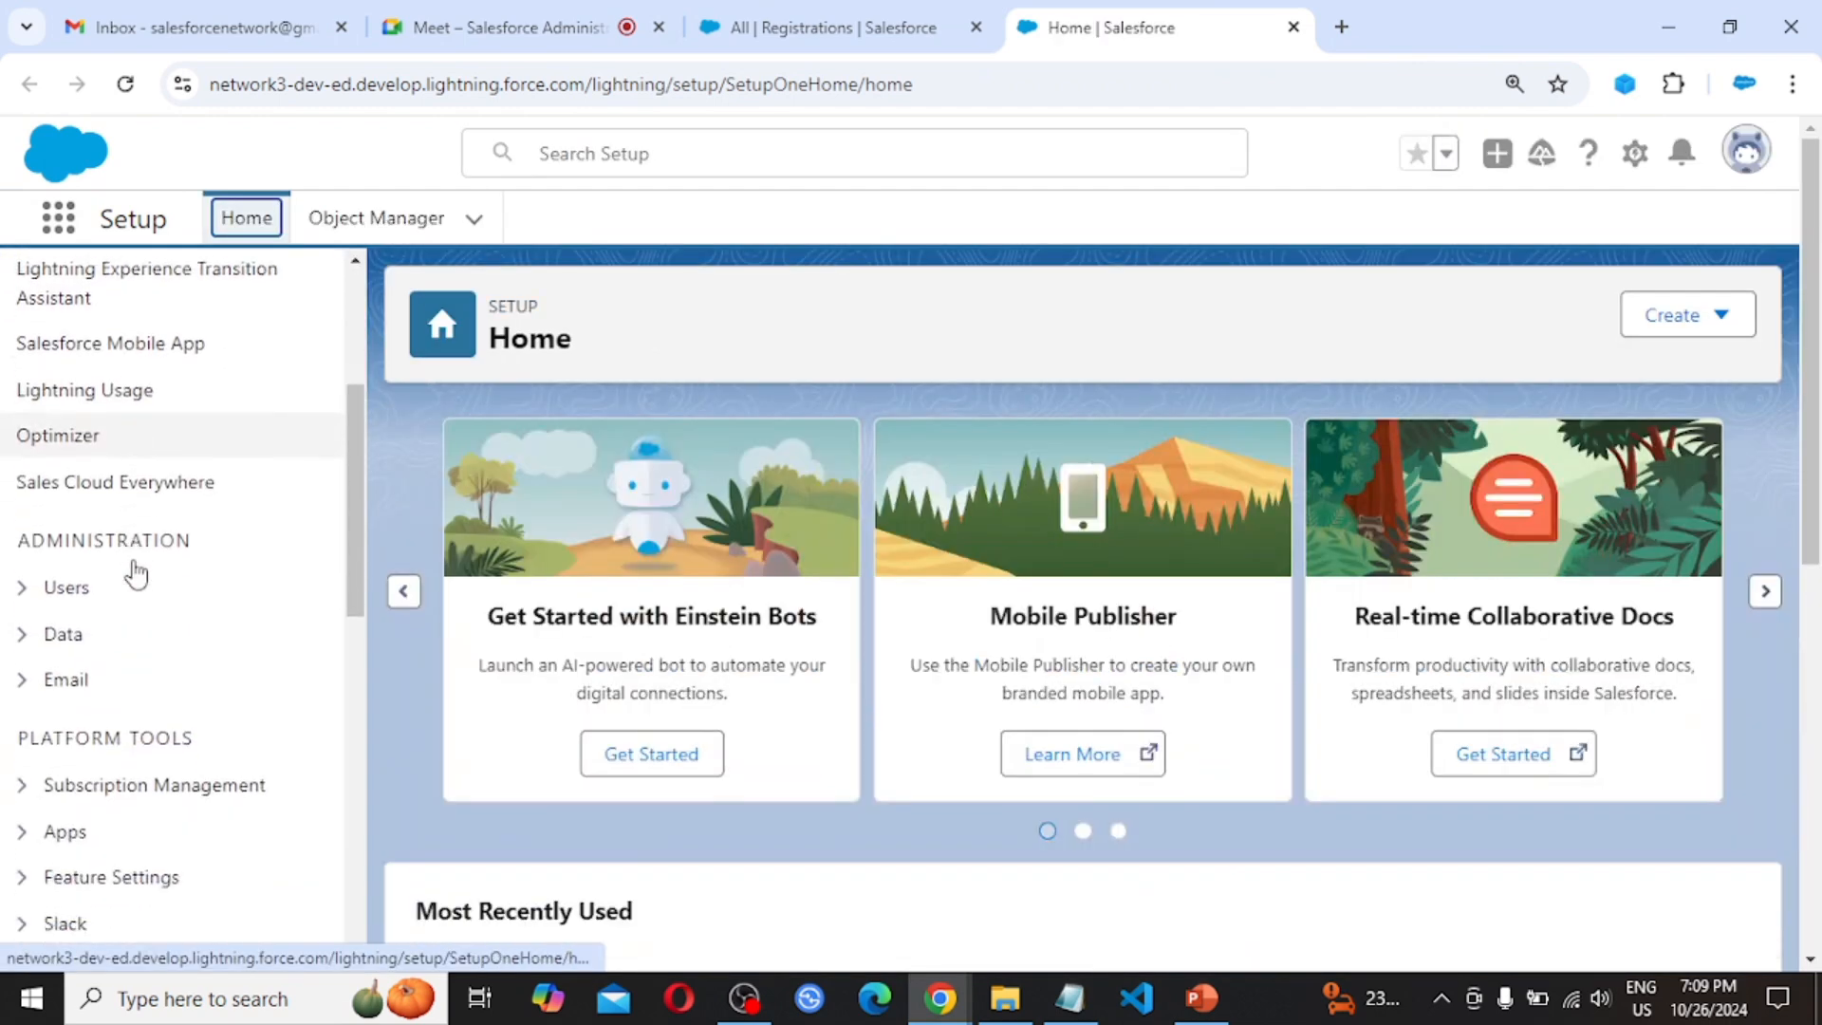
left_click(22, 555)
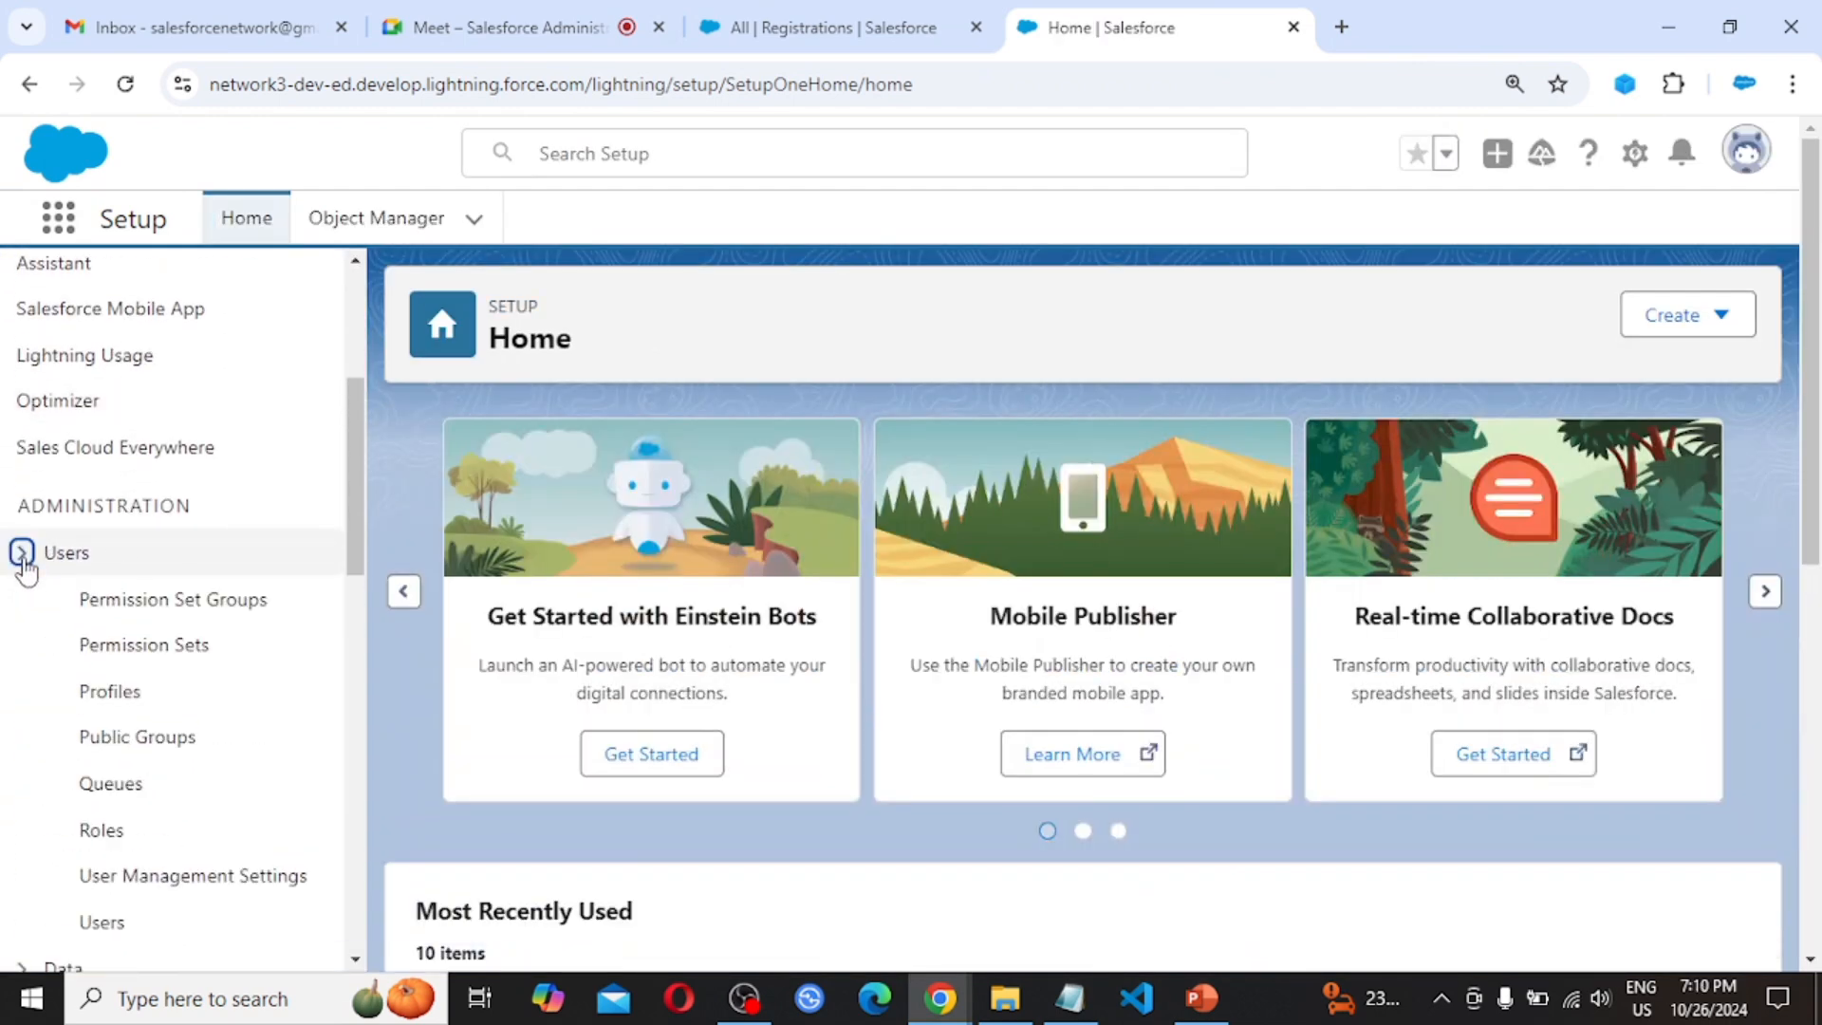
scroll(191, 704, "down", 1)
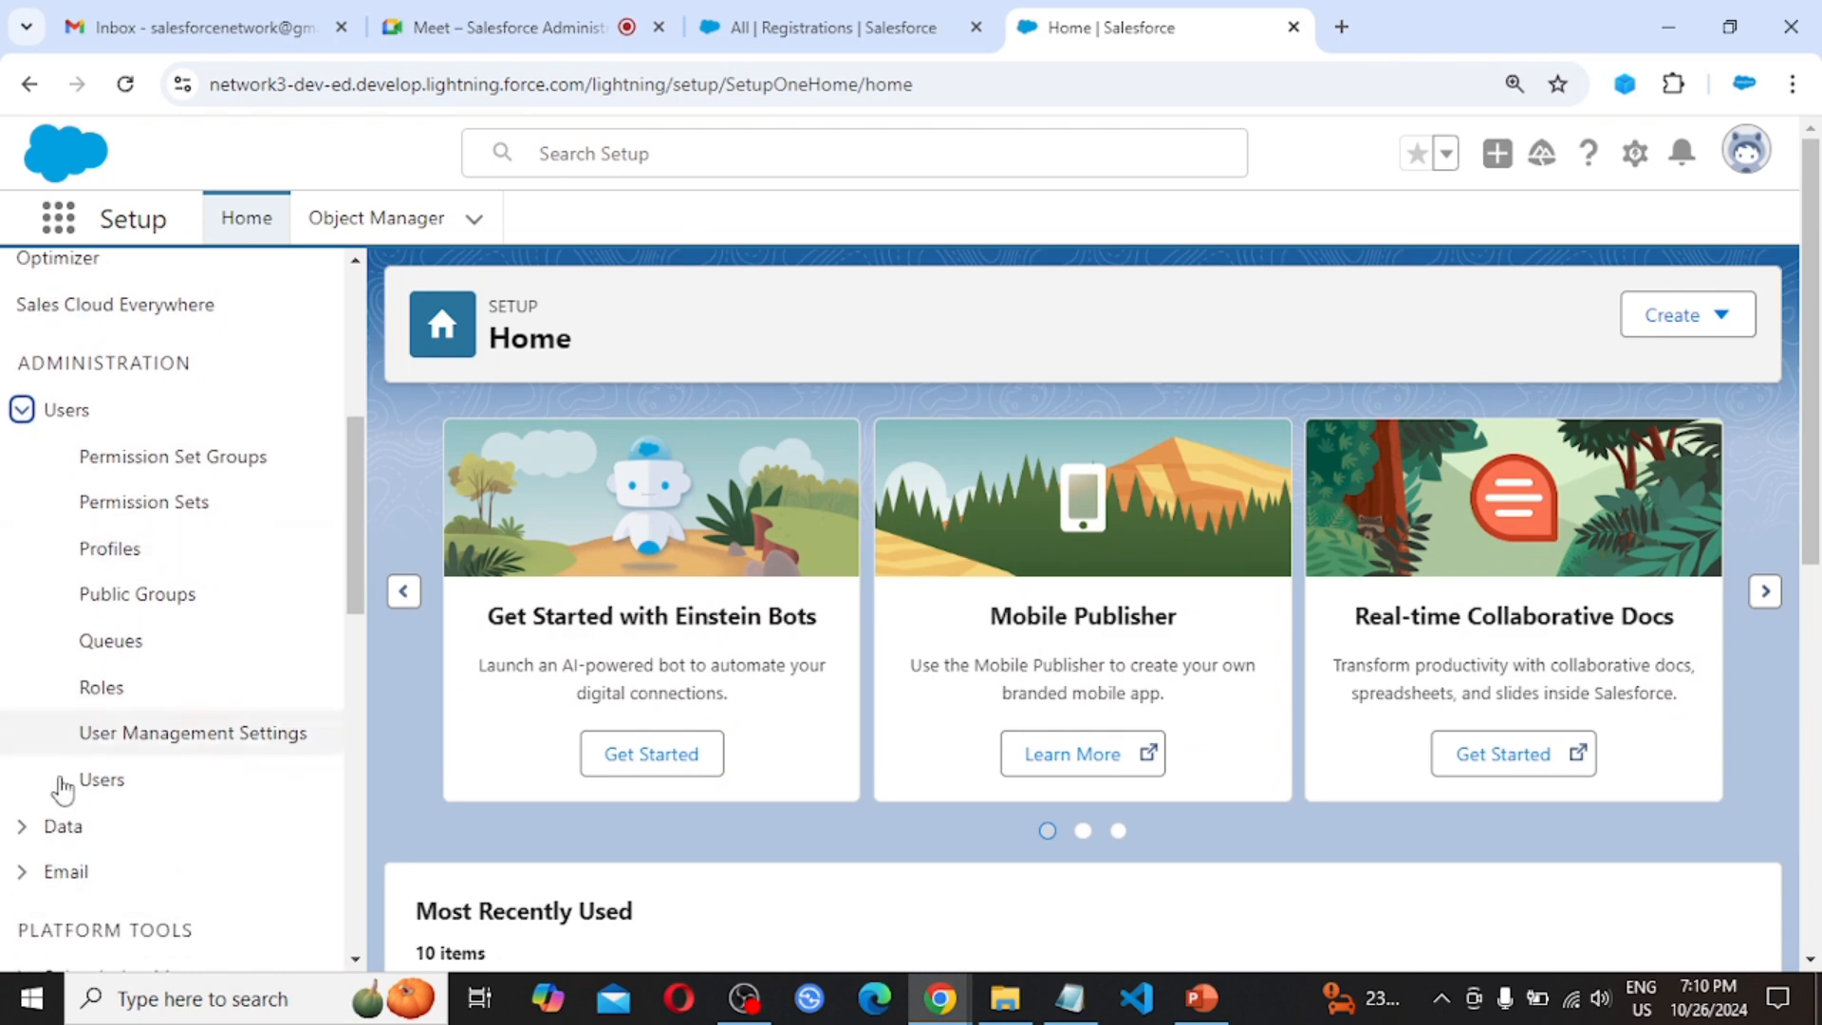
left_click(109, 793)
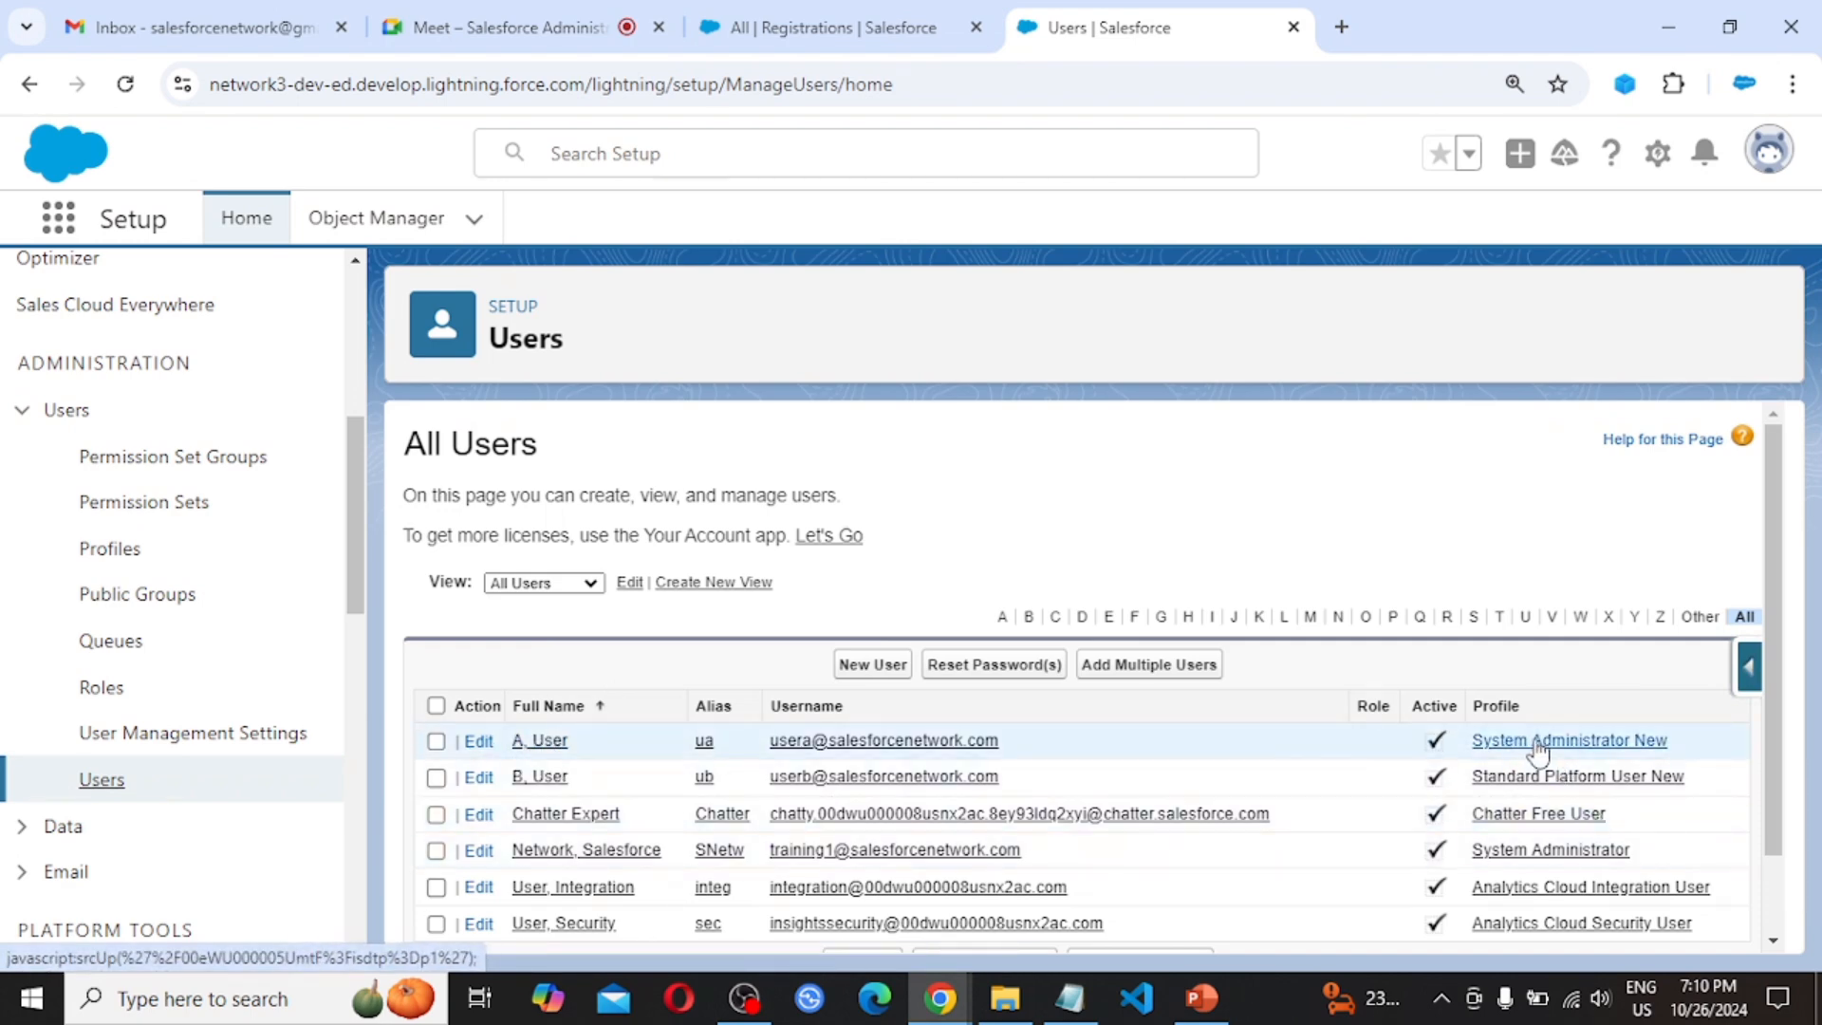
Review the System Administrator New profile's Registrations access under Custom Object Permissions
left_click(1609, 750)
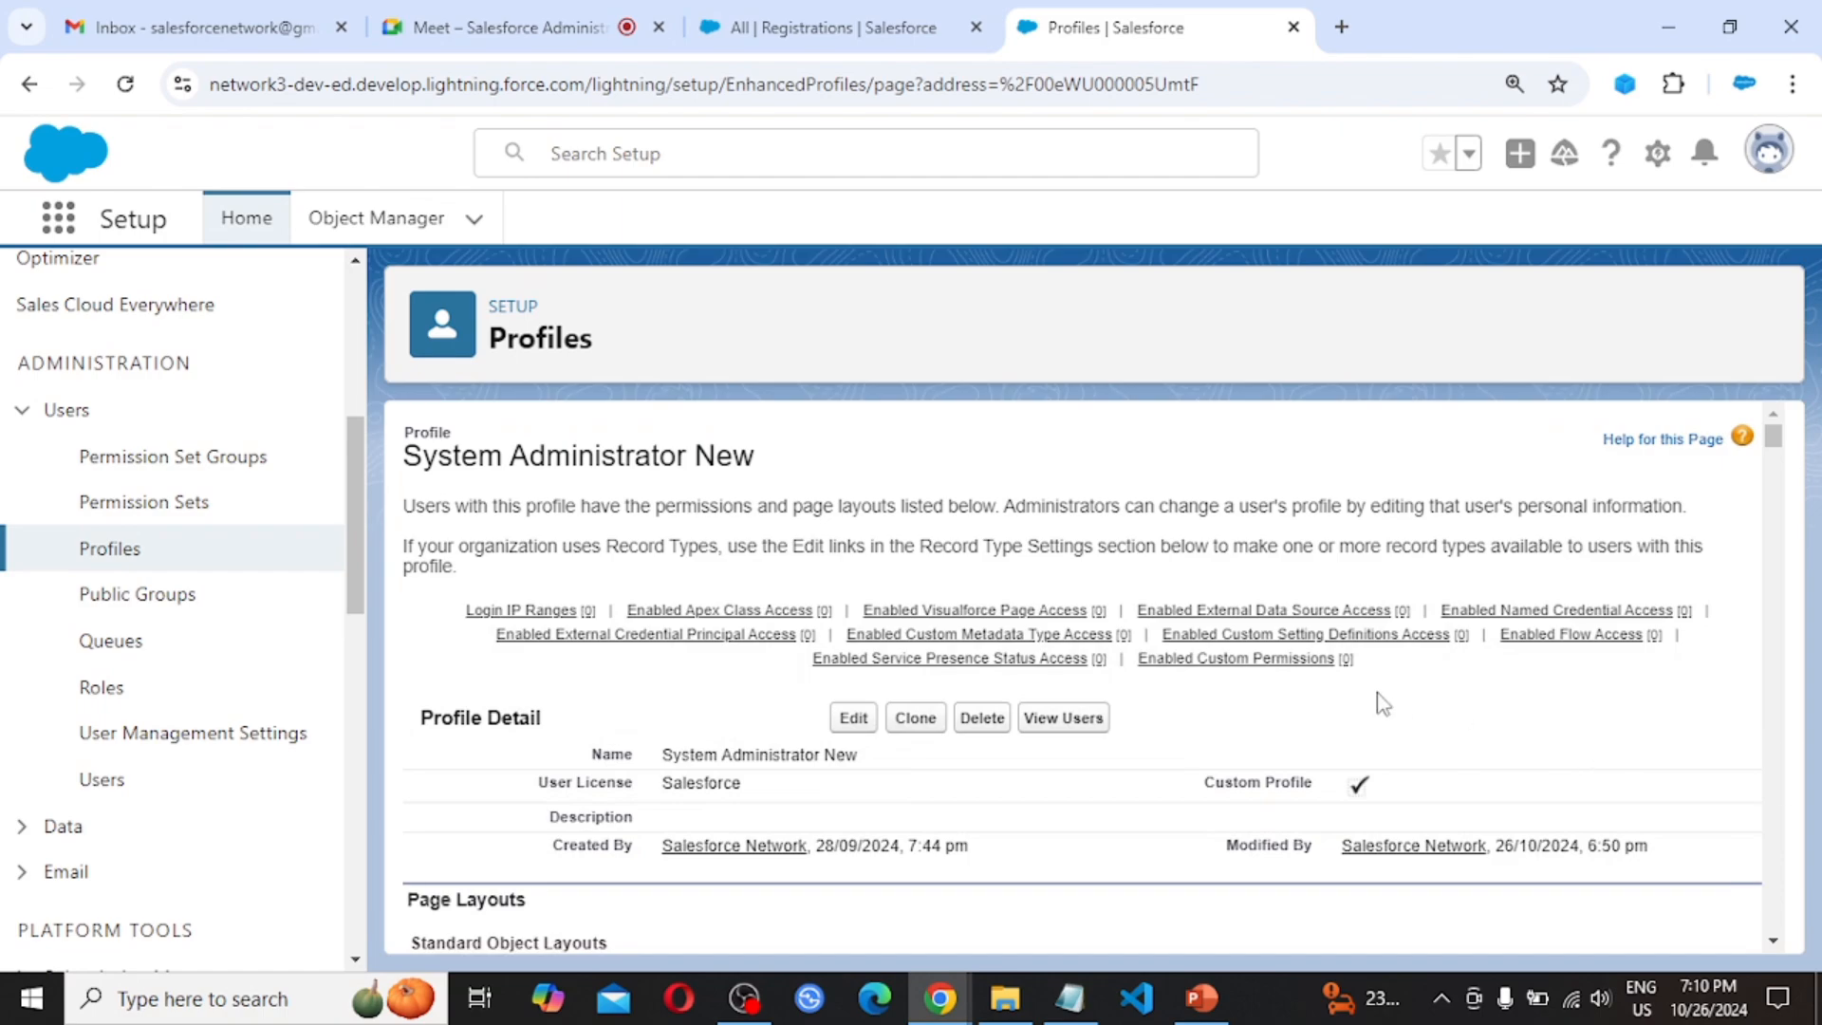
scroll(1409, 755, "down", 15)
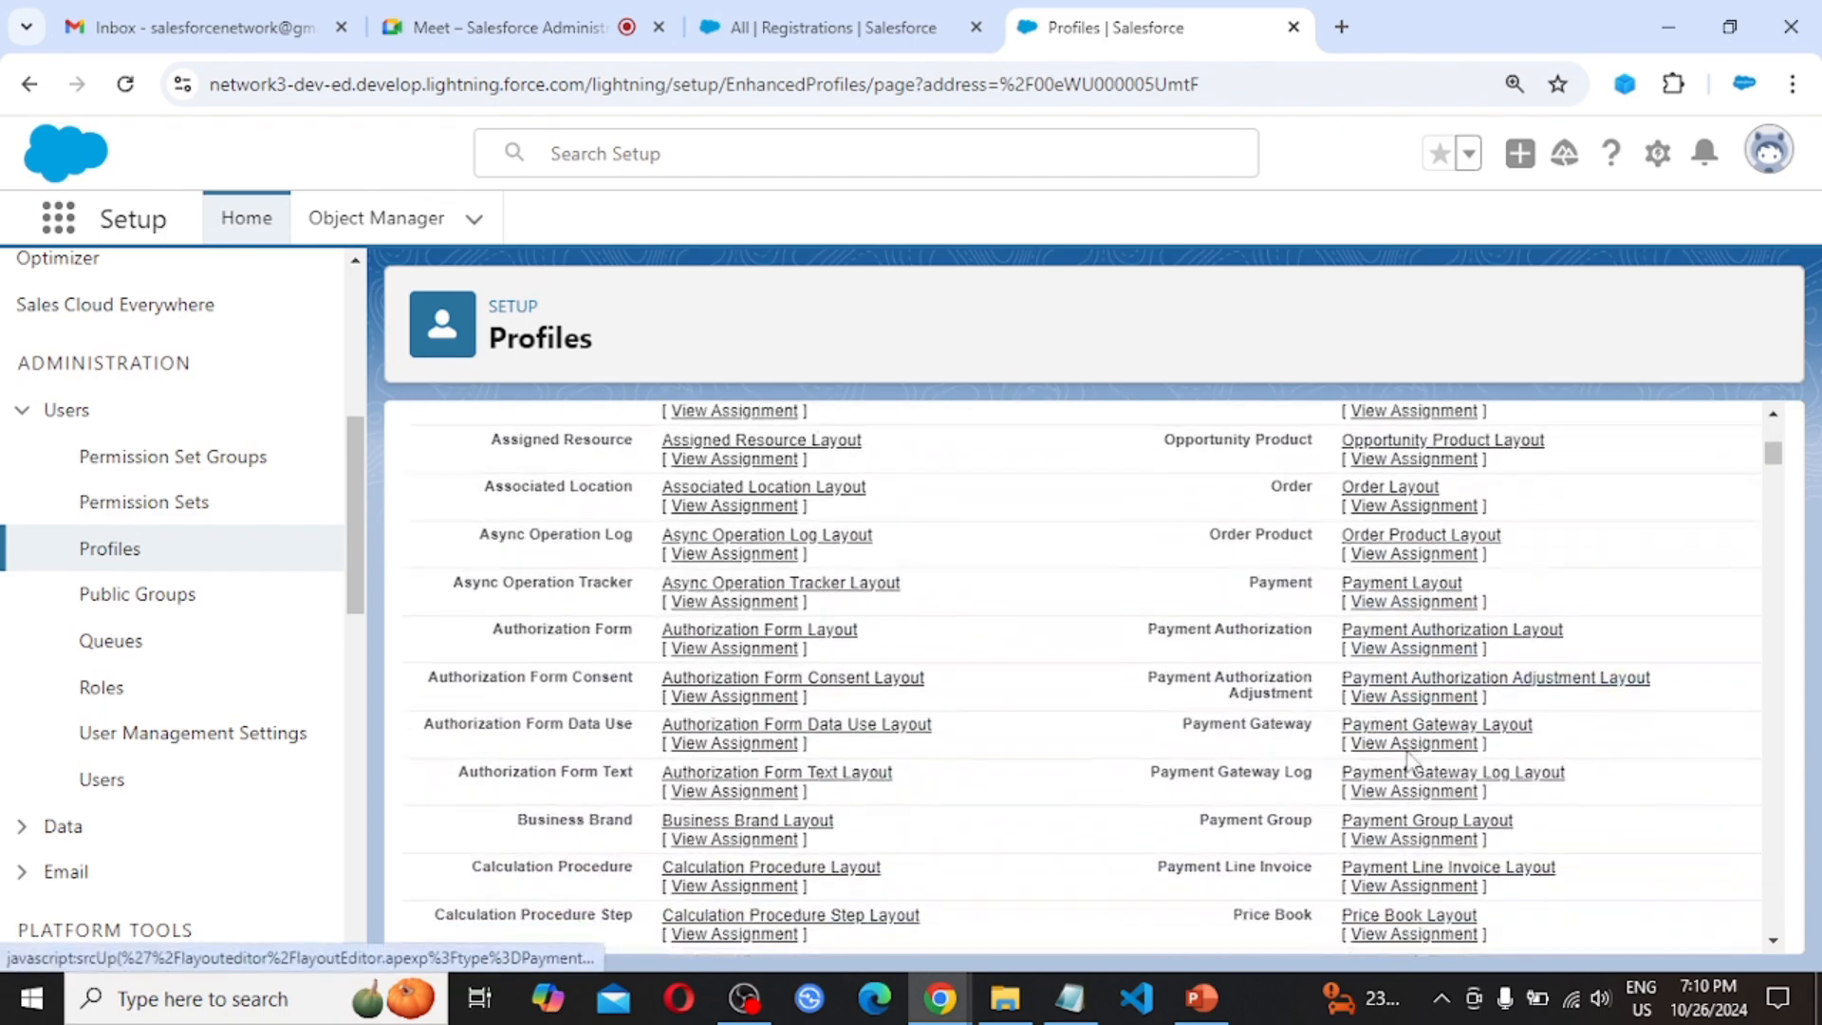
scroll(1411, 760, "down", 15)
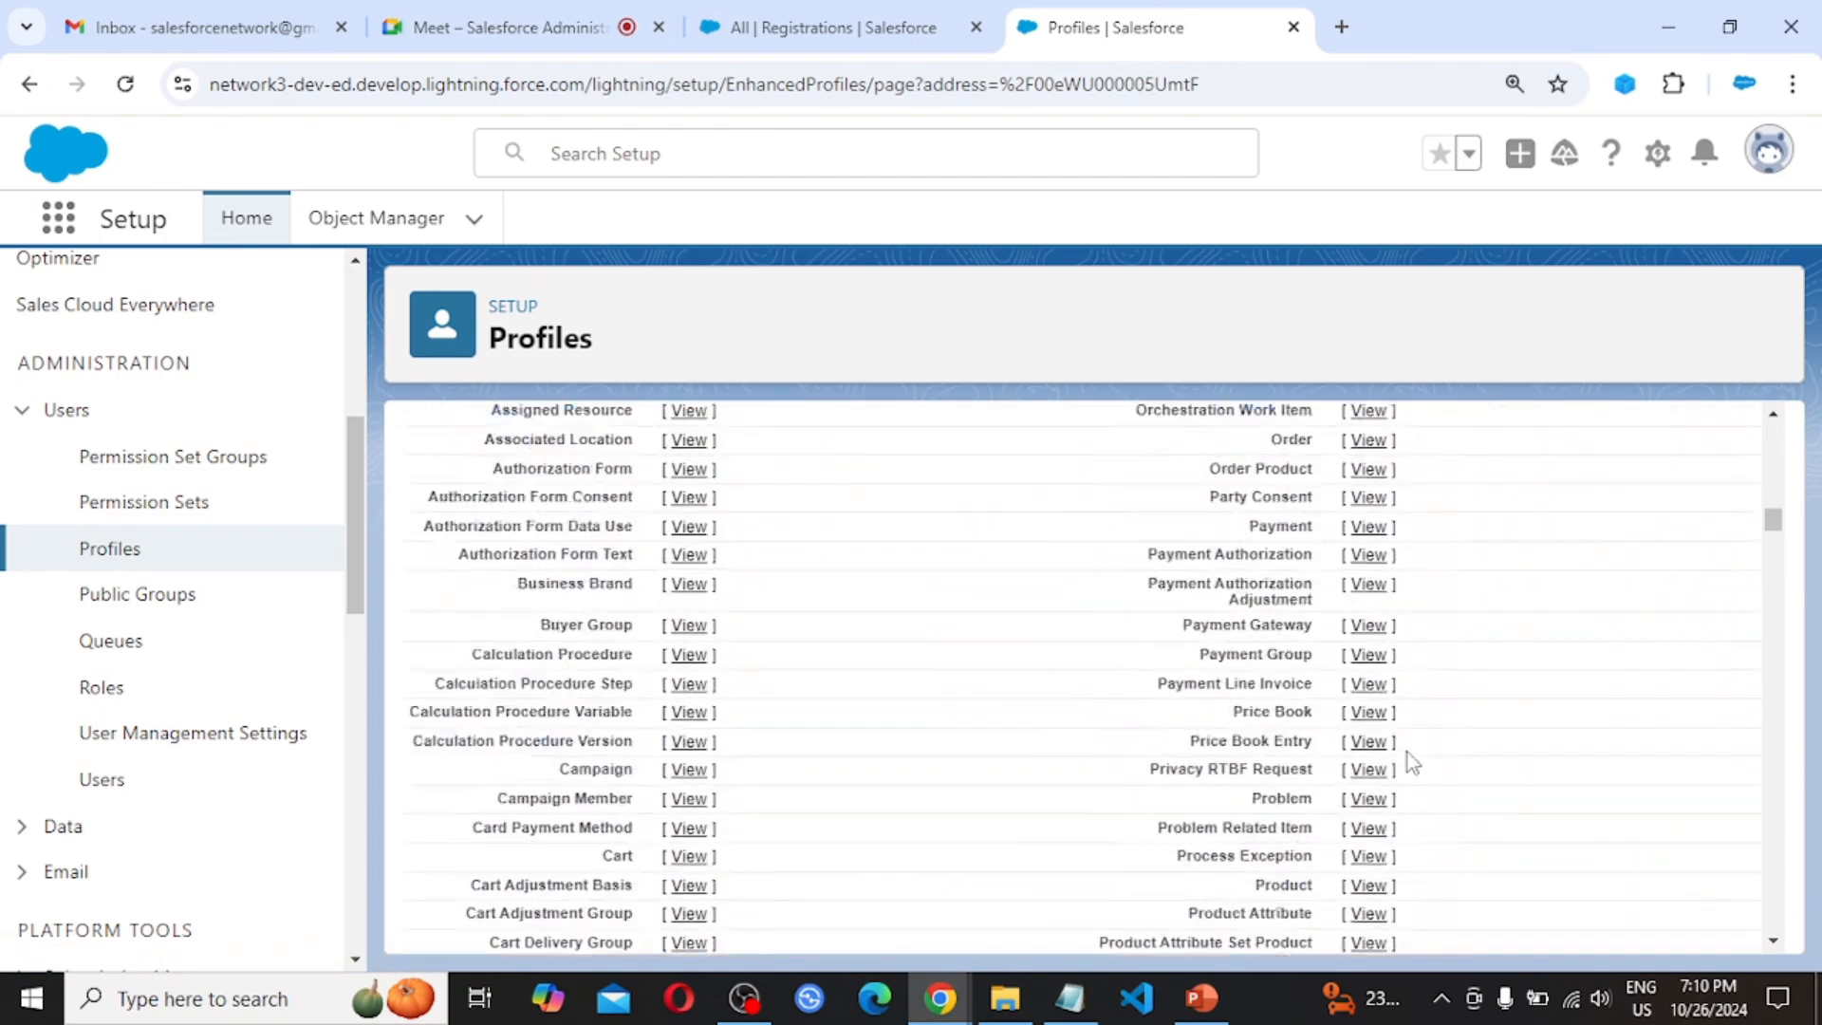
scroll(1409, 754, "down", 15)
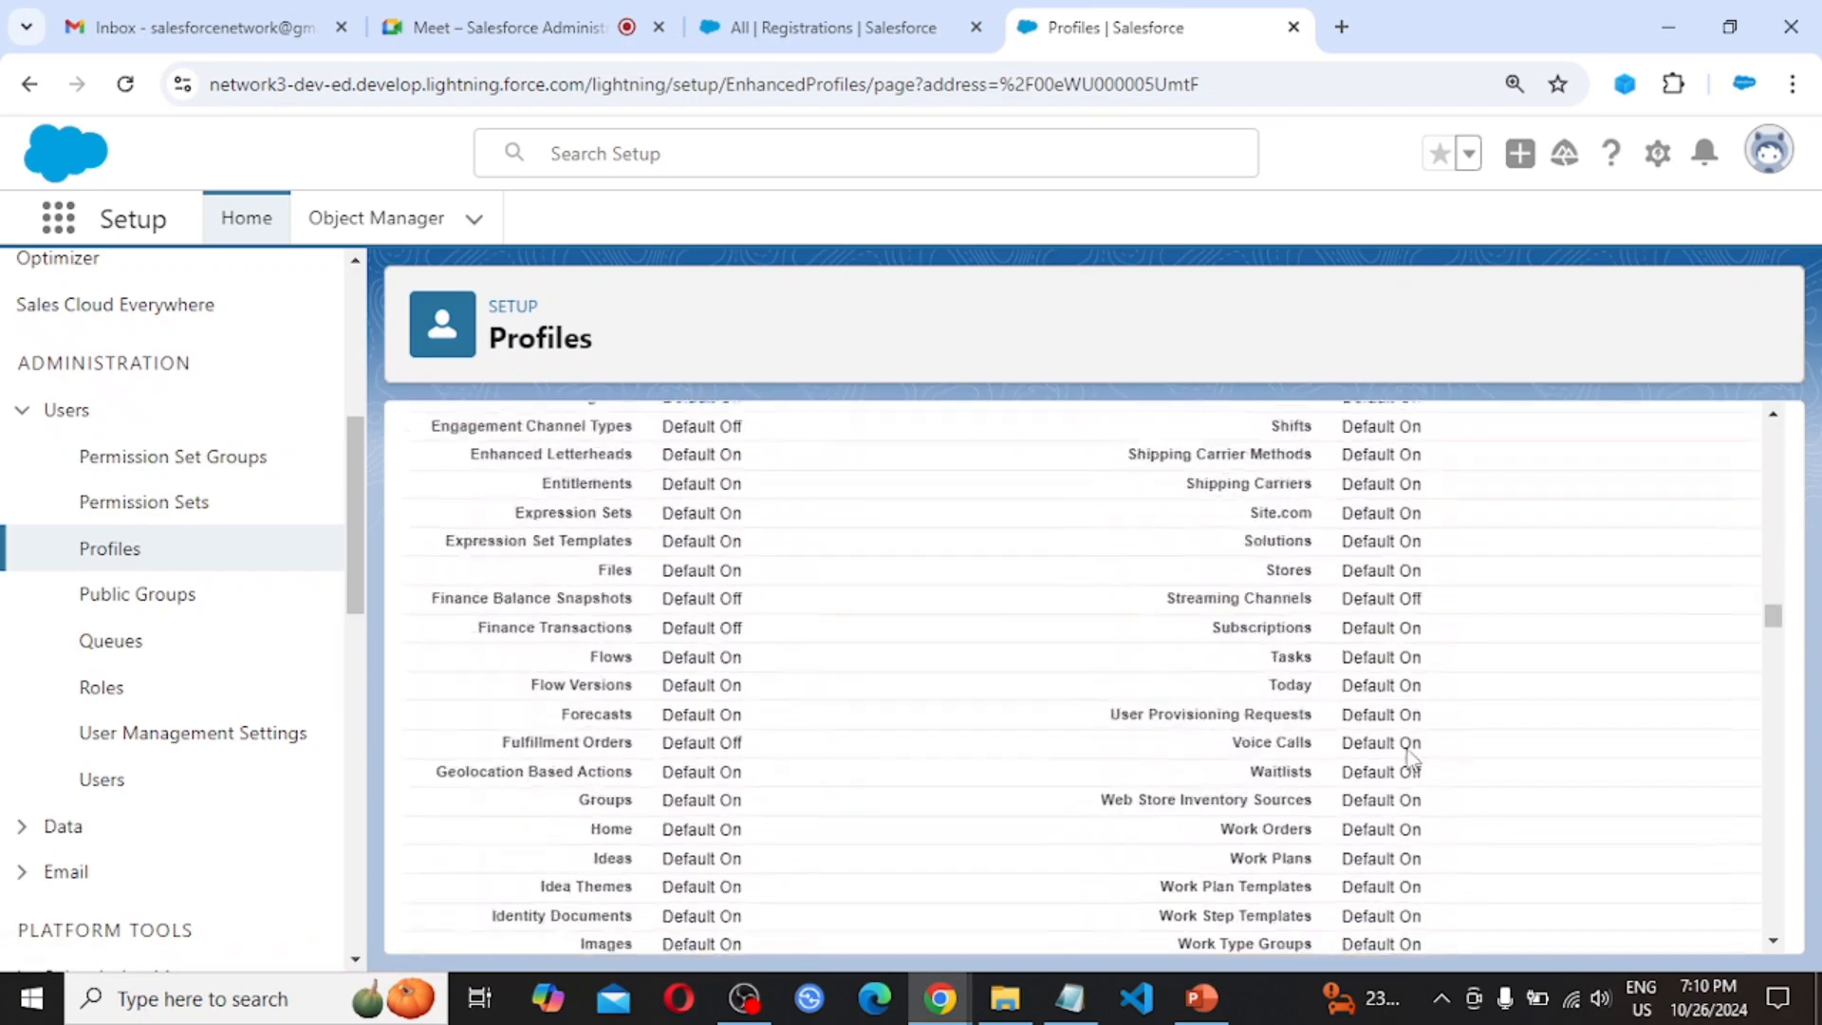
scroll(1408, 759, "down", 20)
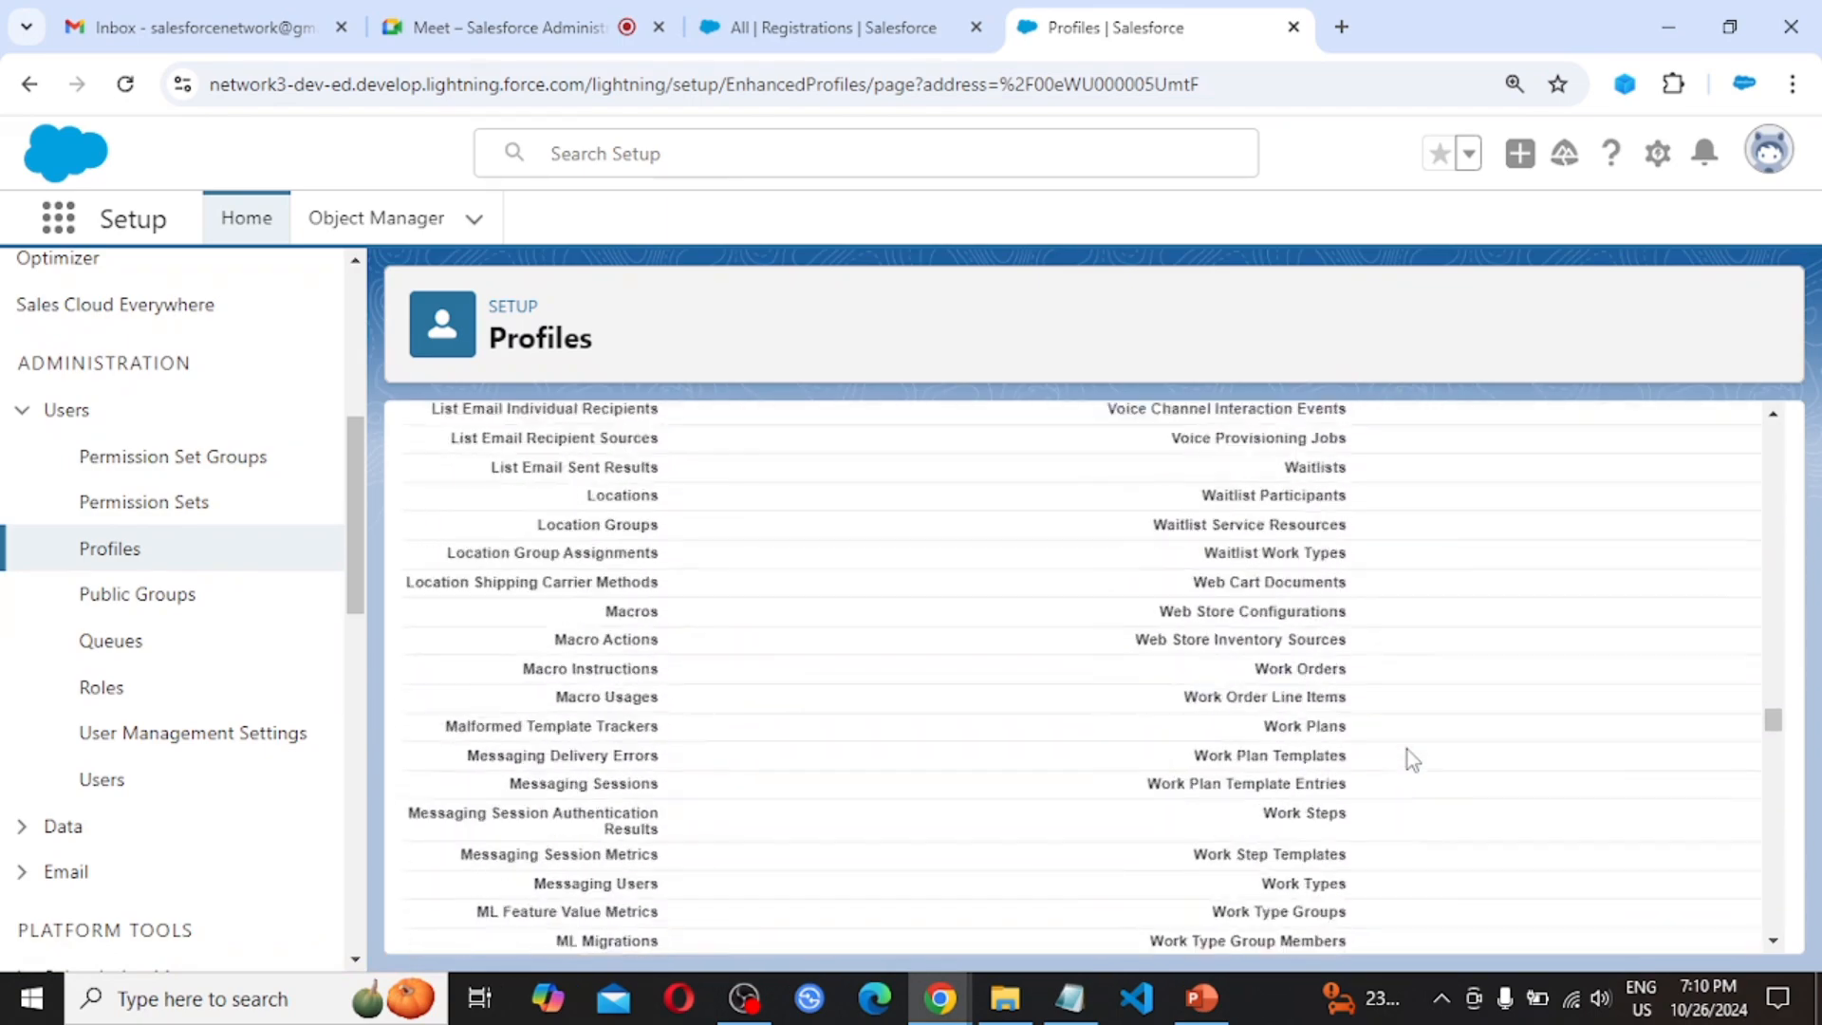
scroll(1408, 759, "down", 20)
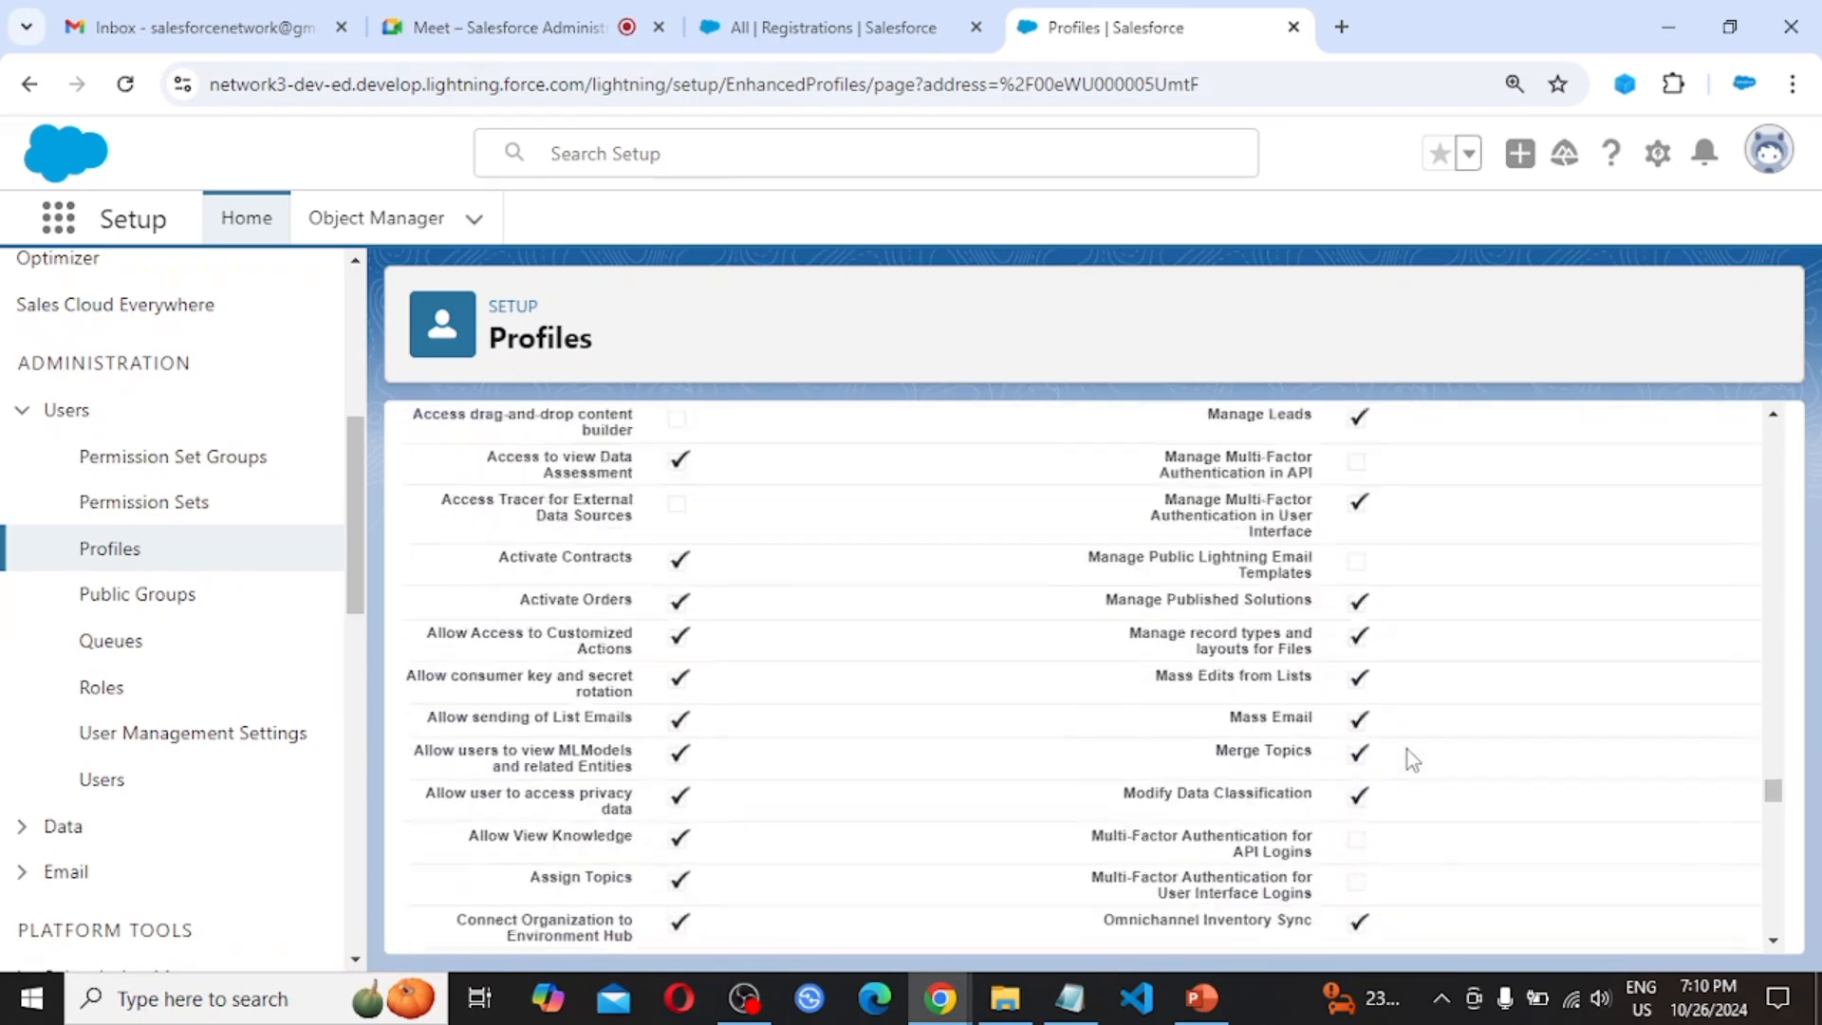
scroll(1409, 750, "down", 20)
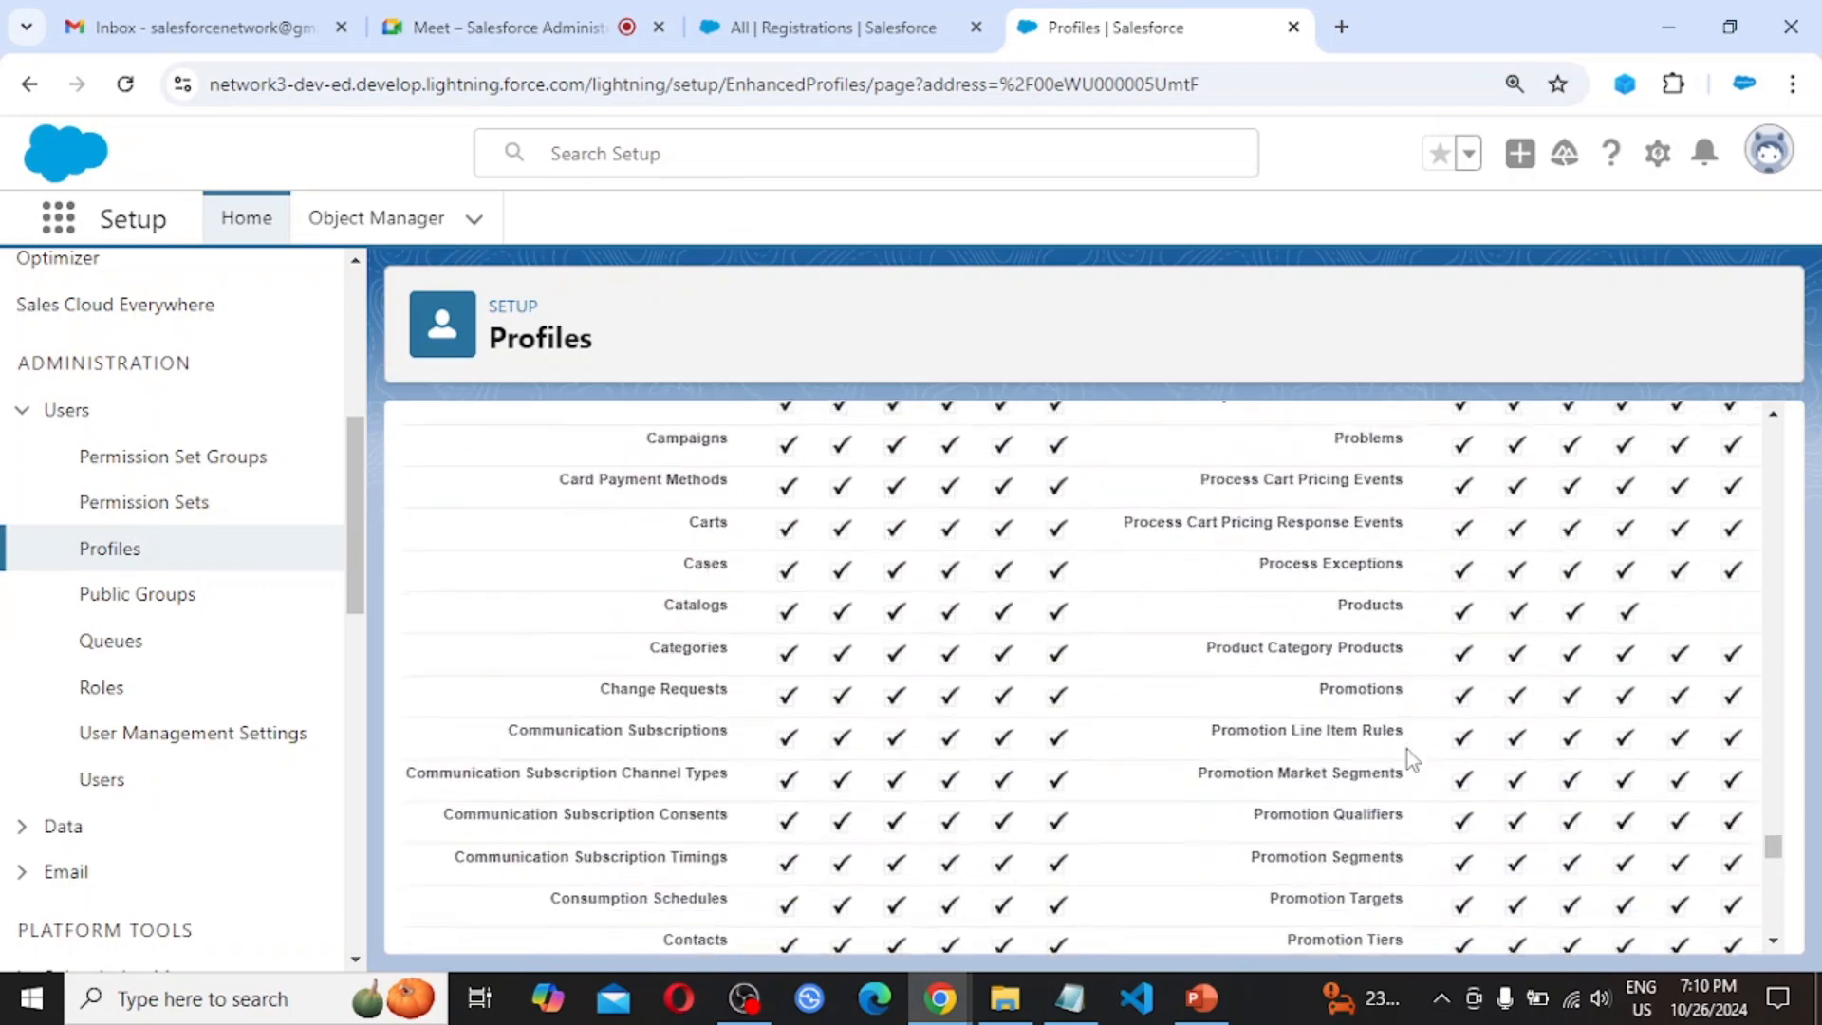
scroll(1408, 750, "down", 20)
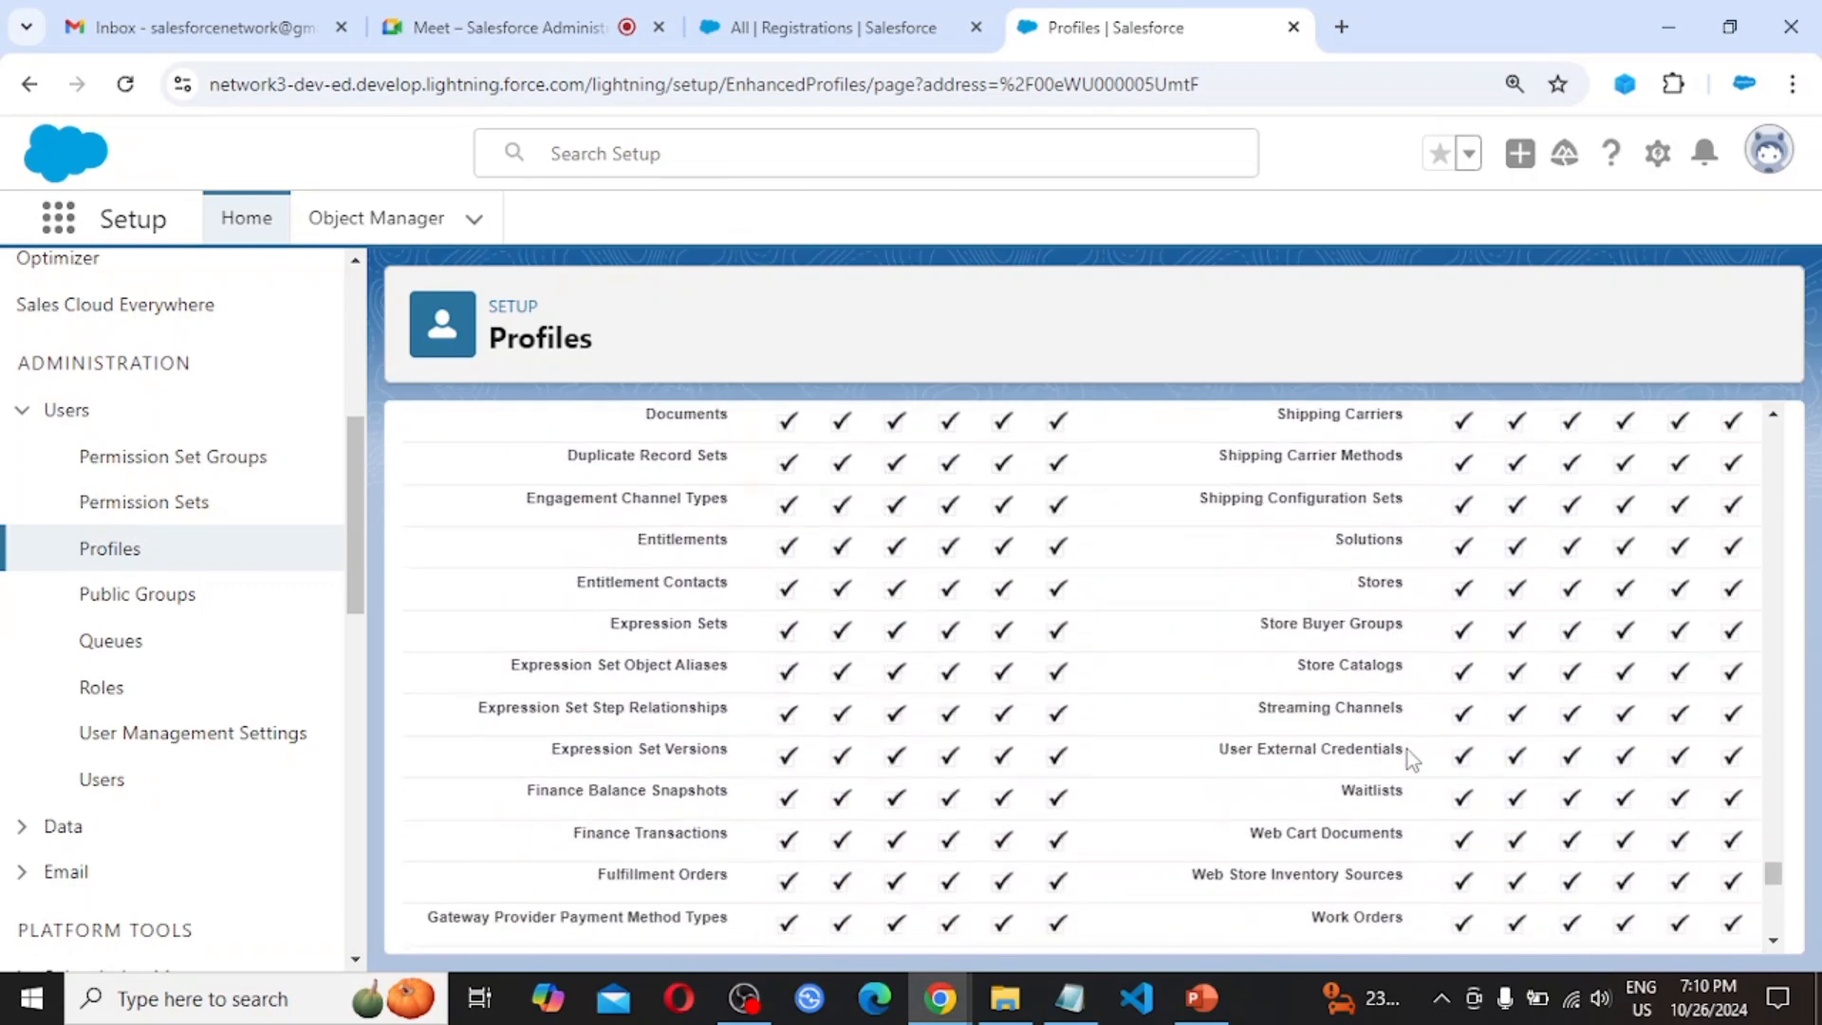
scroll(1408, 749, "down", 2)
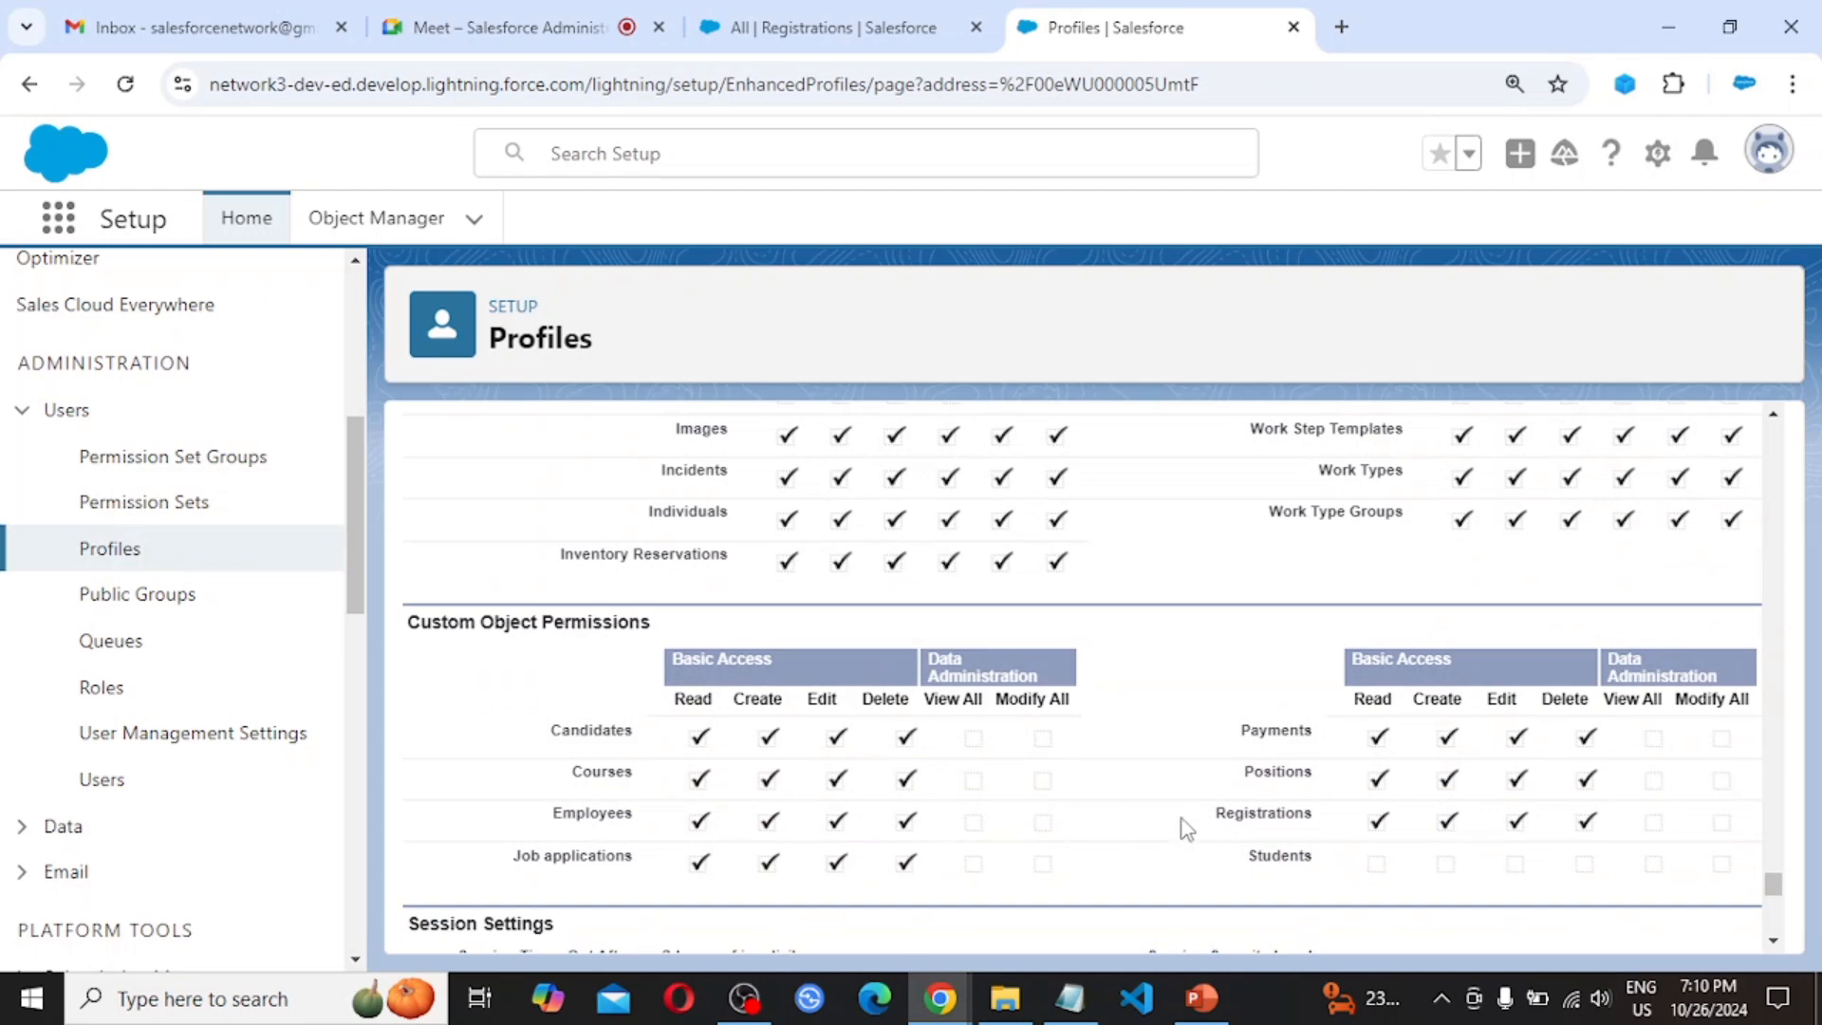
scroll(1182, 829, "down", 1)
scroll(1181, 829, "down", 1)
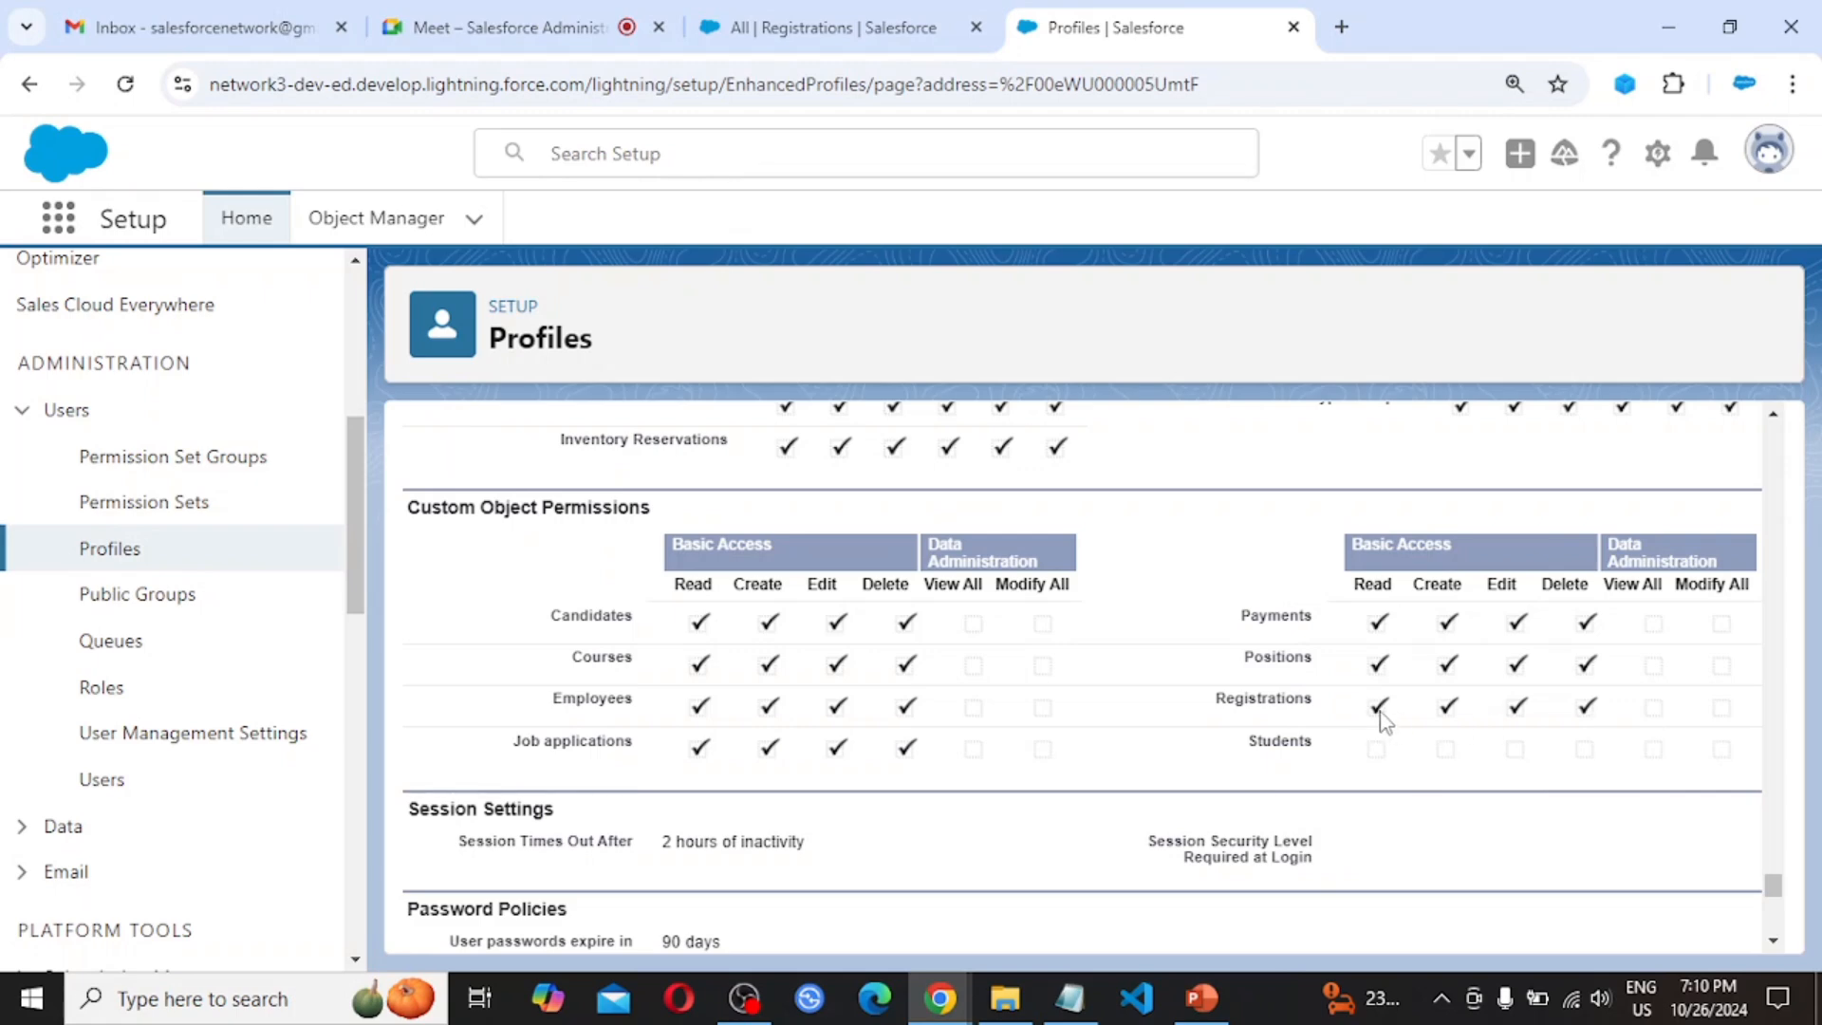
scroll(1198, 772, "down", 8)
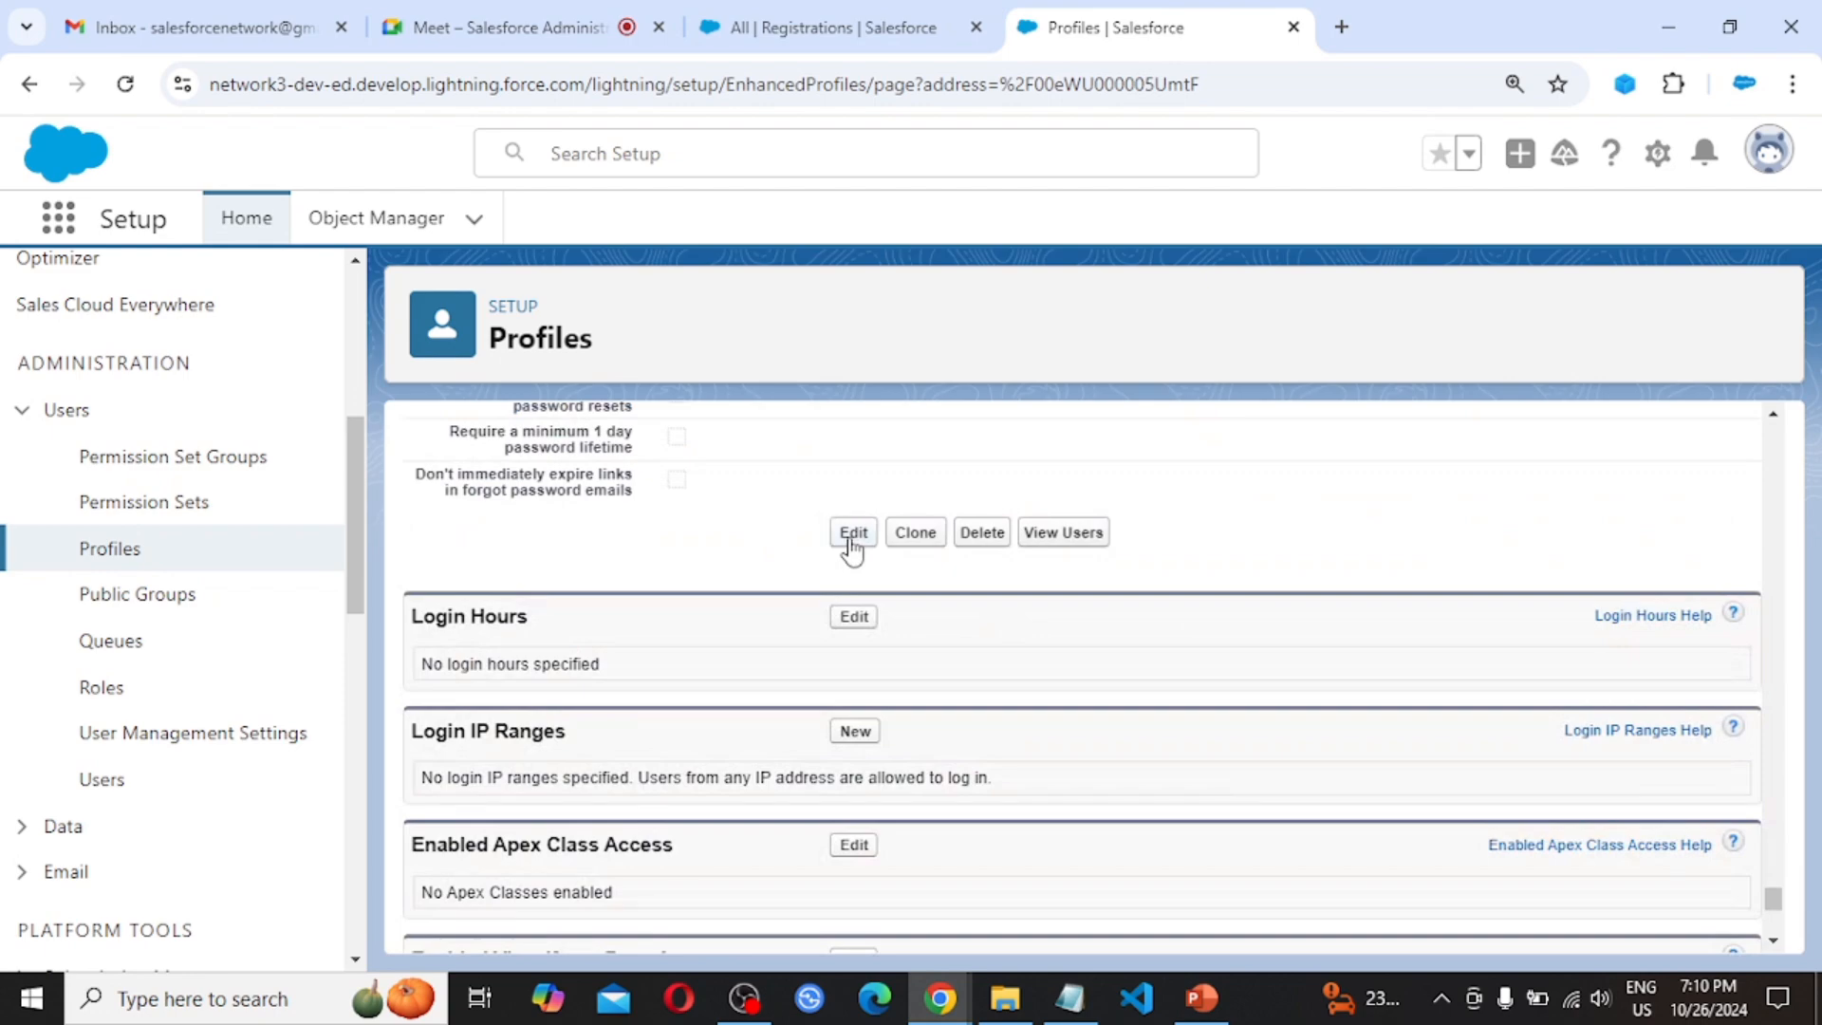
Edit the System Administrator New profile so Registrations is Read only, then save
left_click(852, 534)
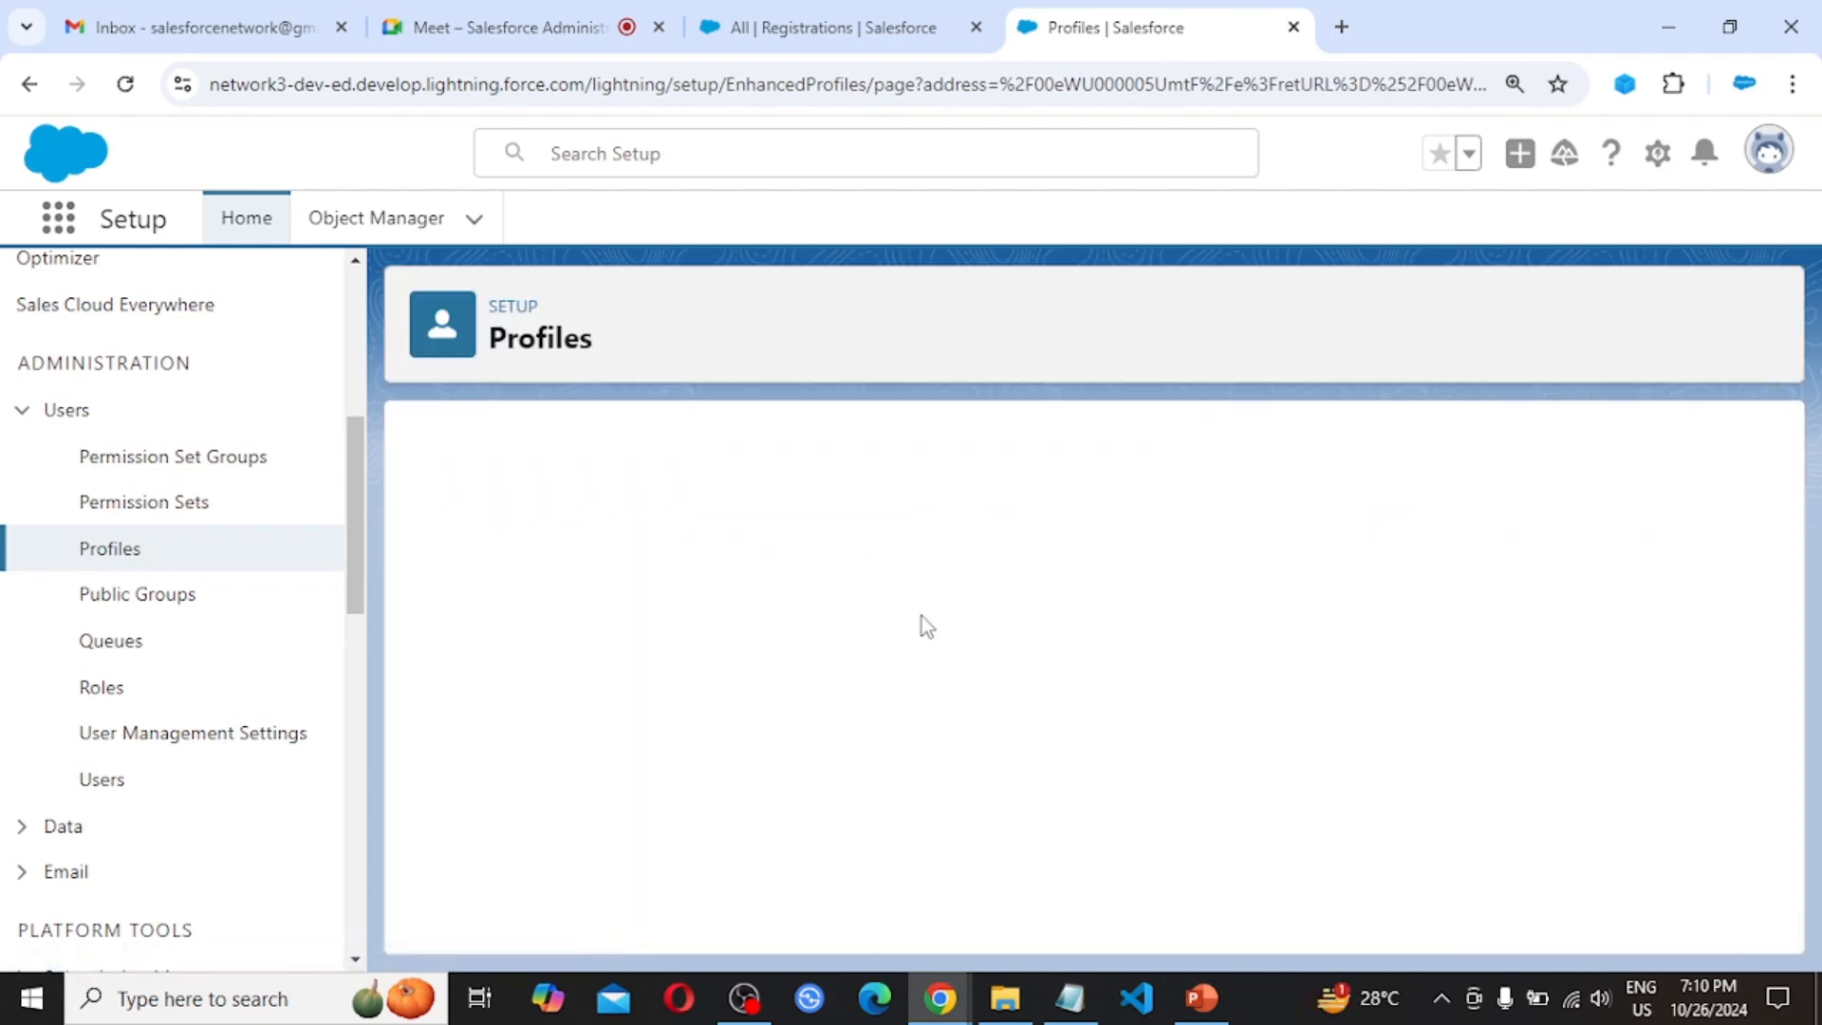
scroll(996, 755, "down", 15)
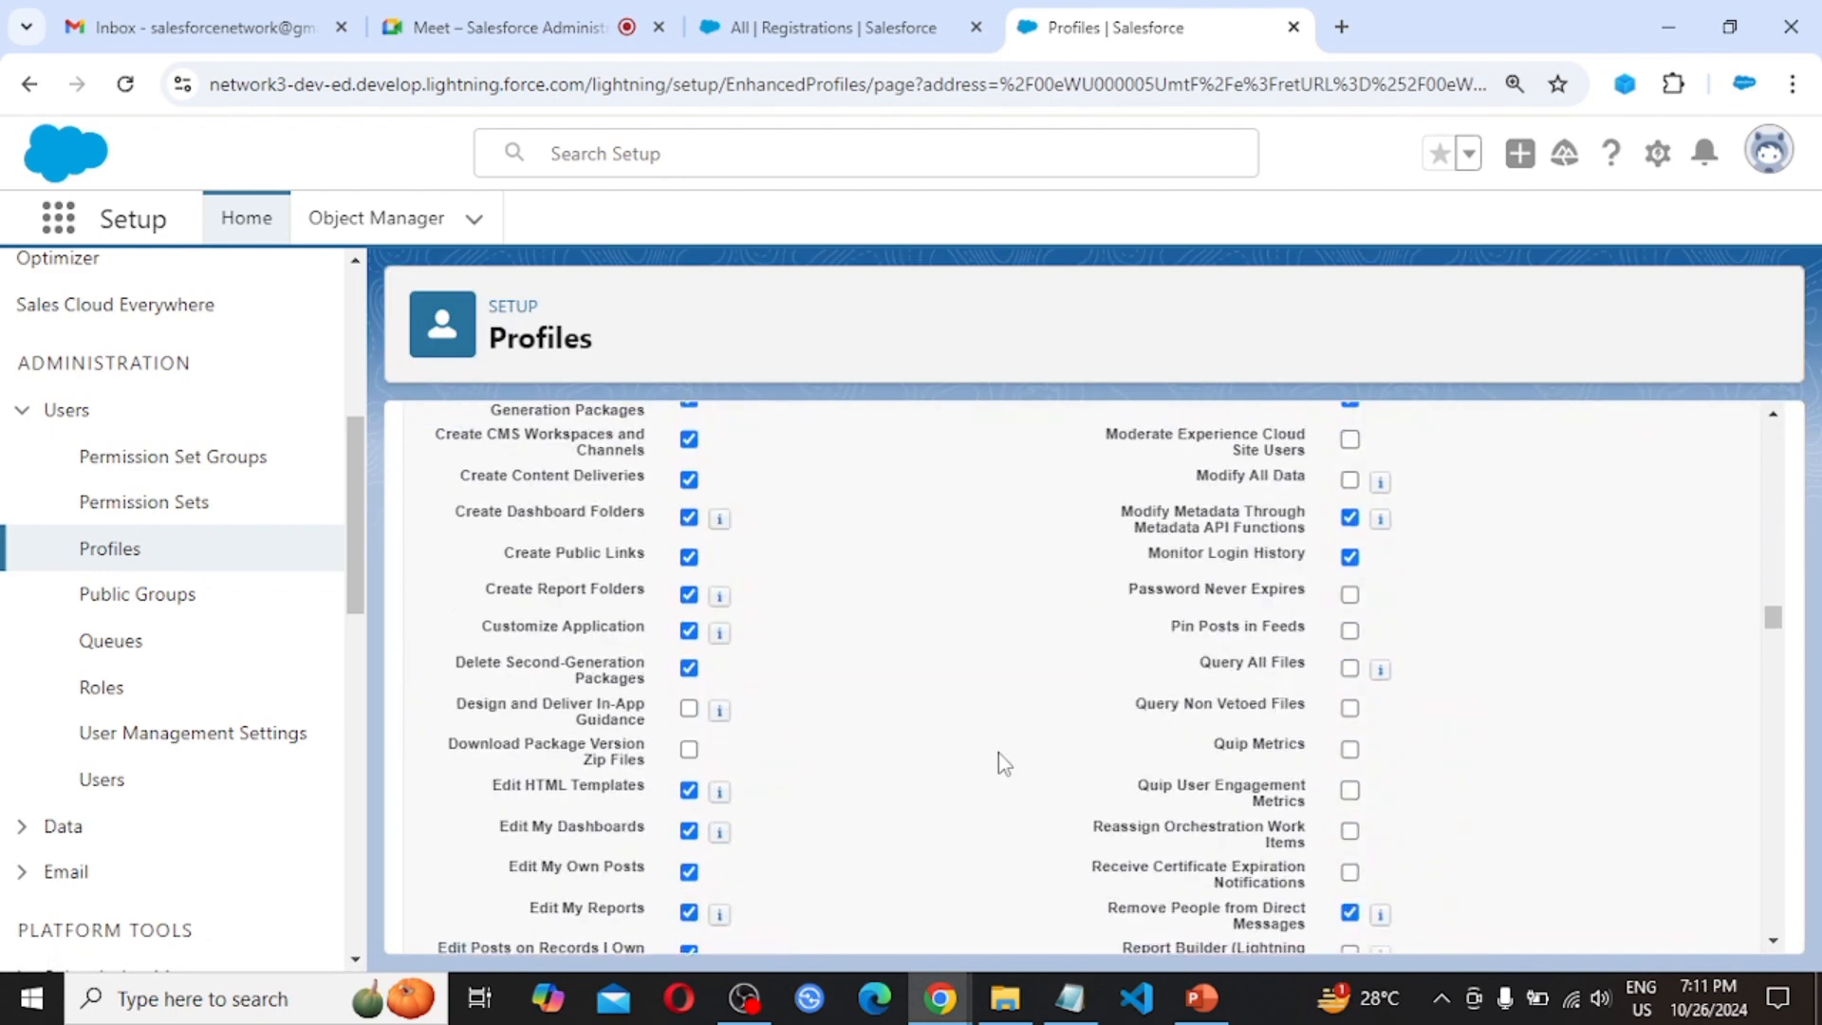
scroll(999, 754, "down", 15)
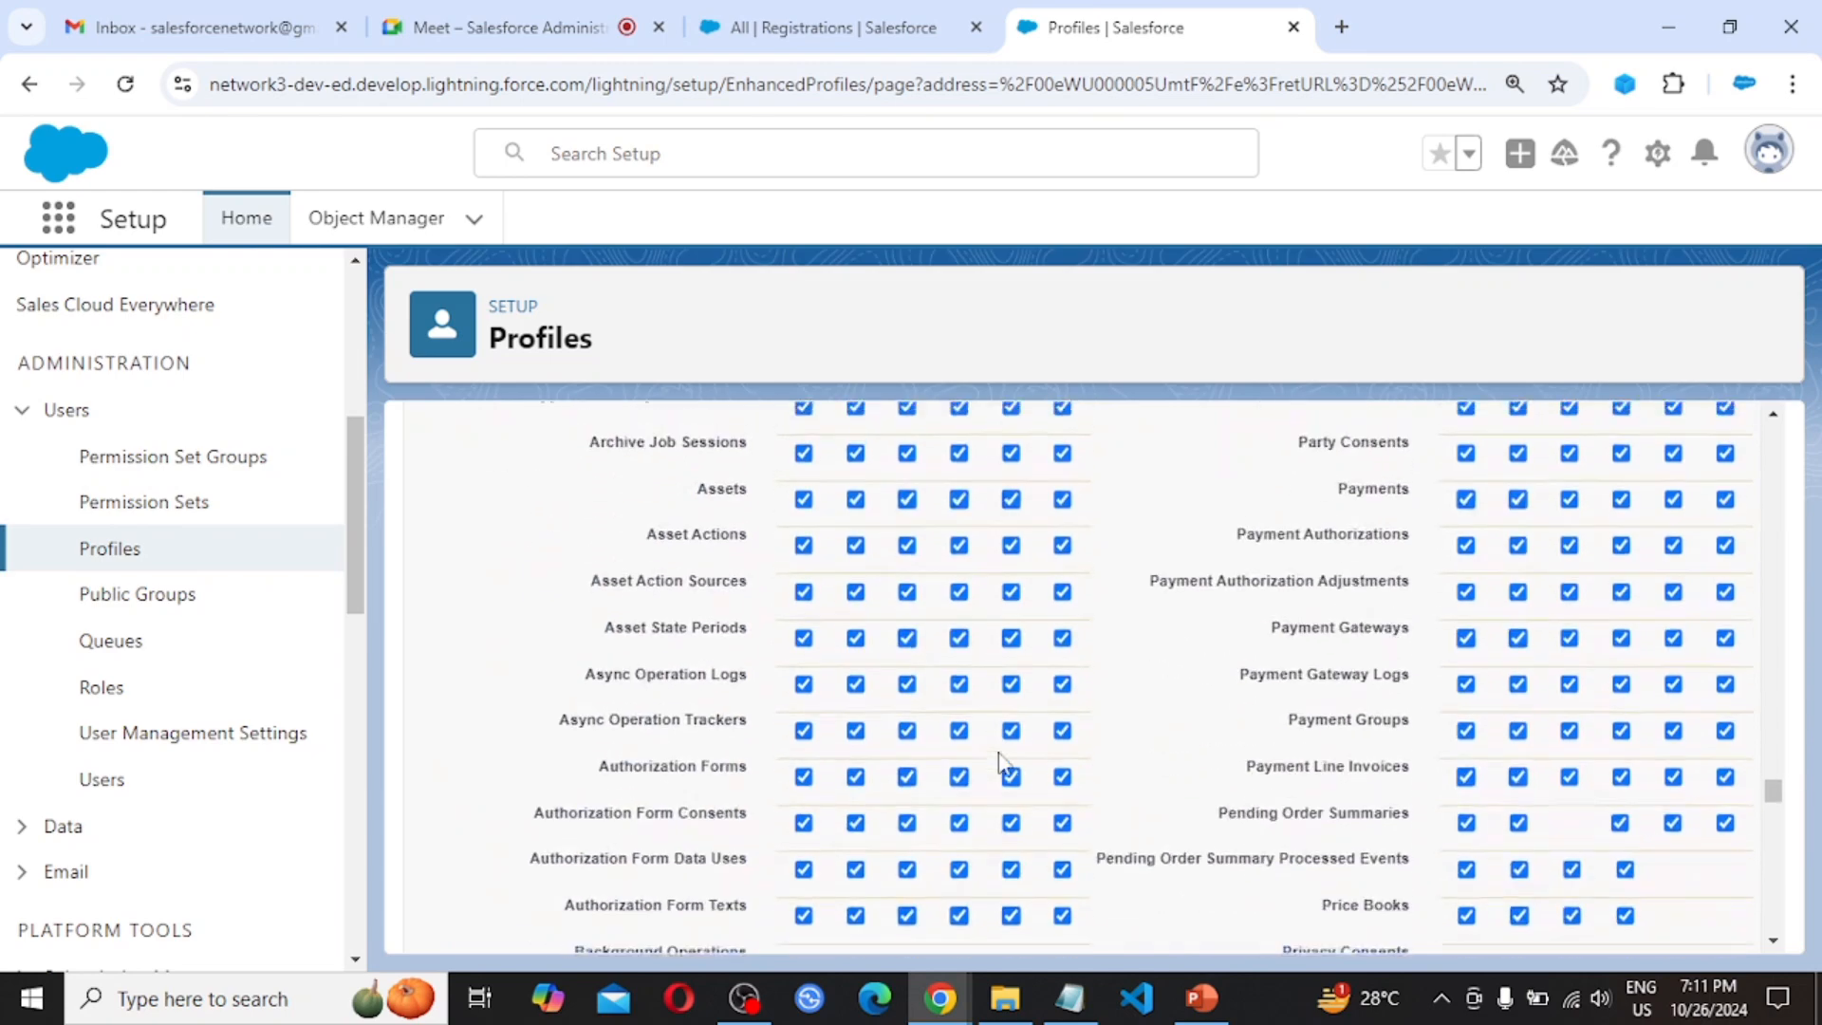
scroll(1001, 759, "down", 15)
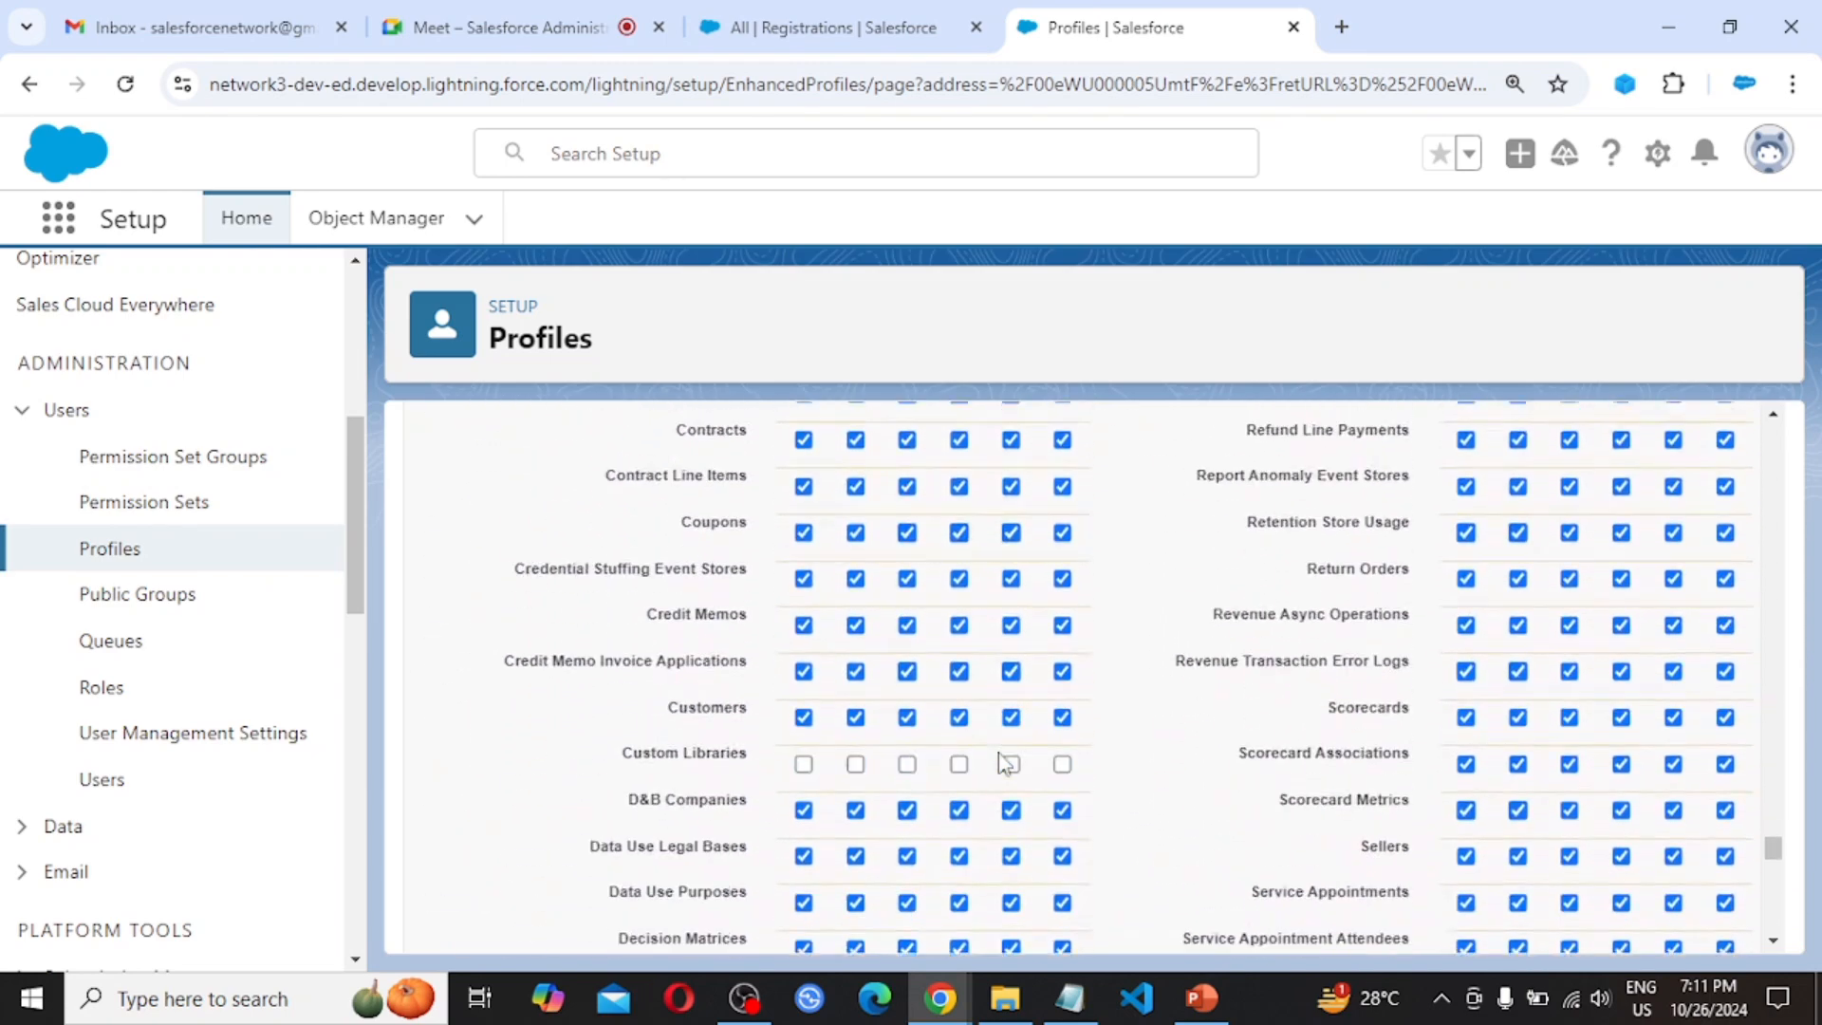
scroll(1006, 761, "down", 15)
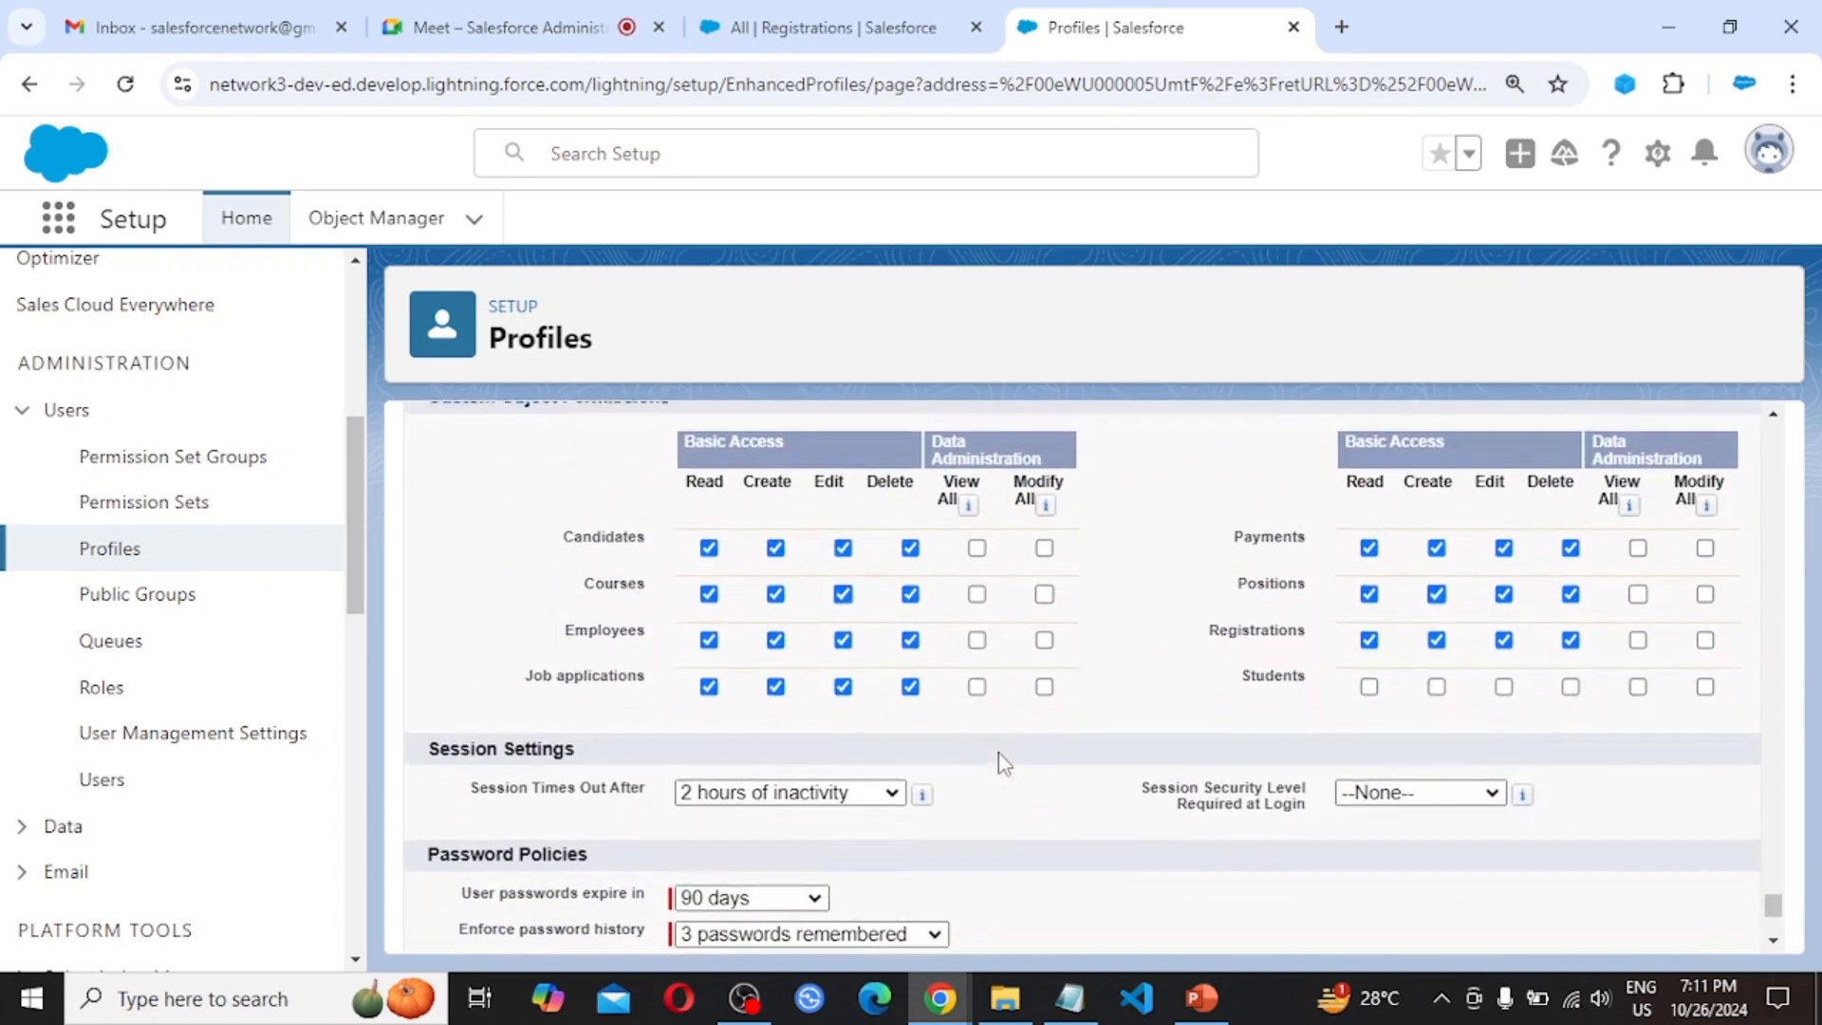
scroll(643, 538, "up", 1)
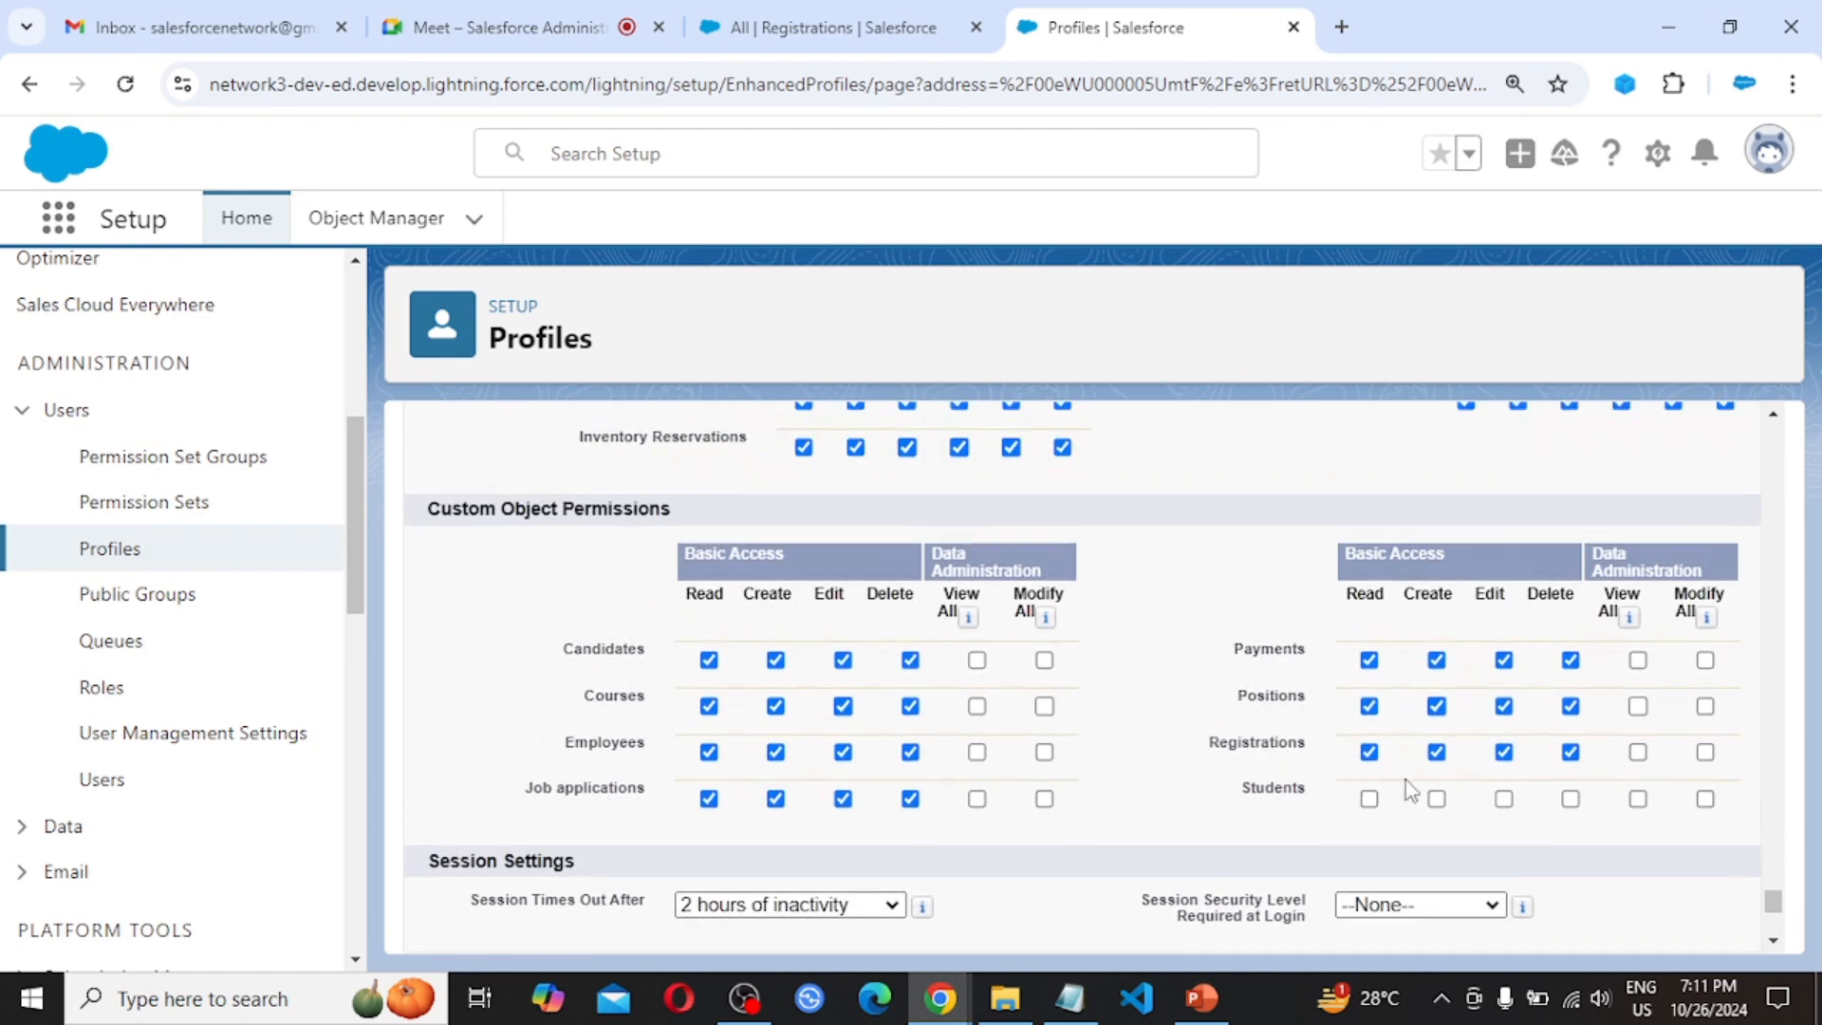
left_click(1369, 752)
left_click(1369, 753)
scroll(1122, 801, "down", 4)
scroll(1123, 801, "down", 1)
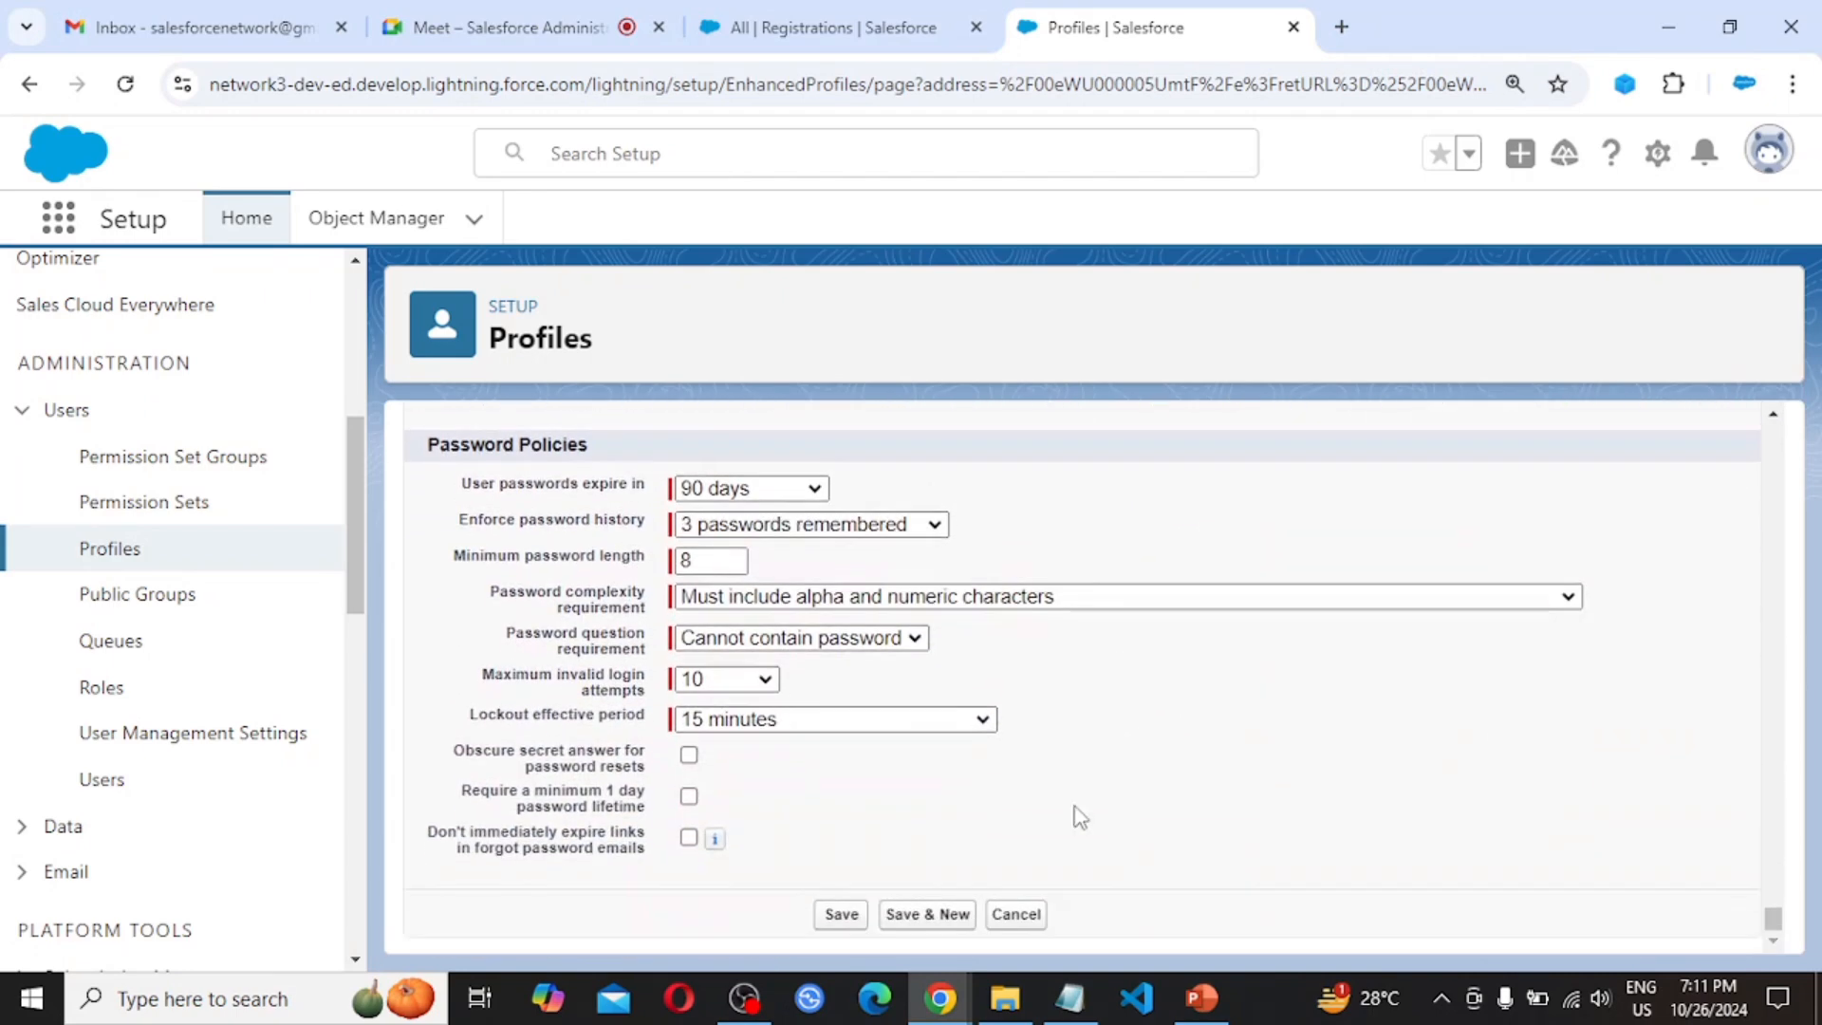
left_click(839, 916)
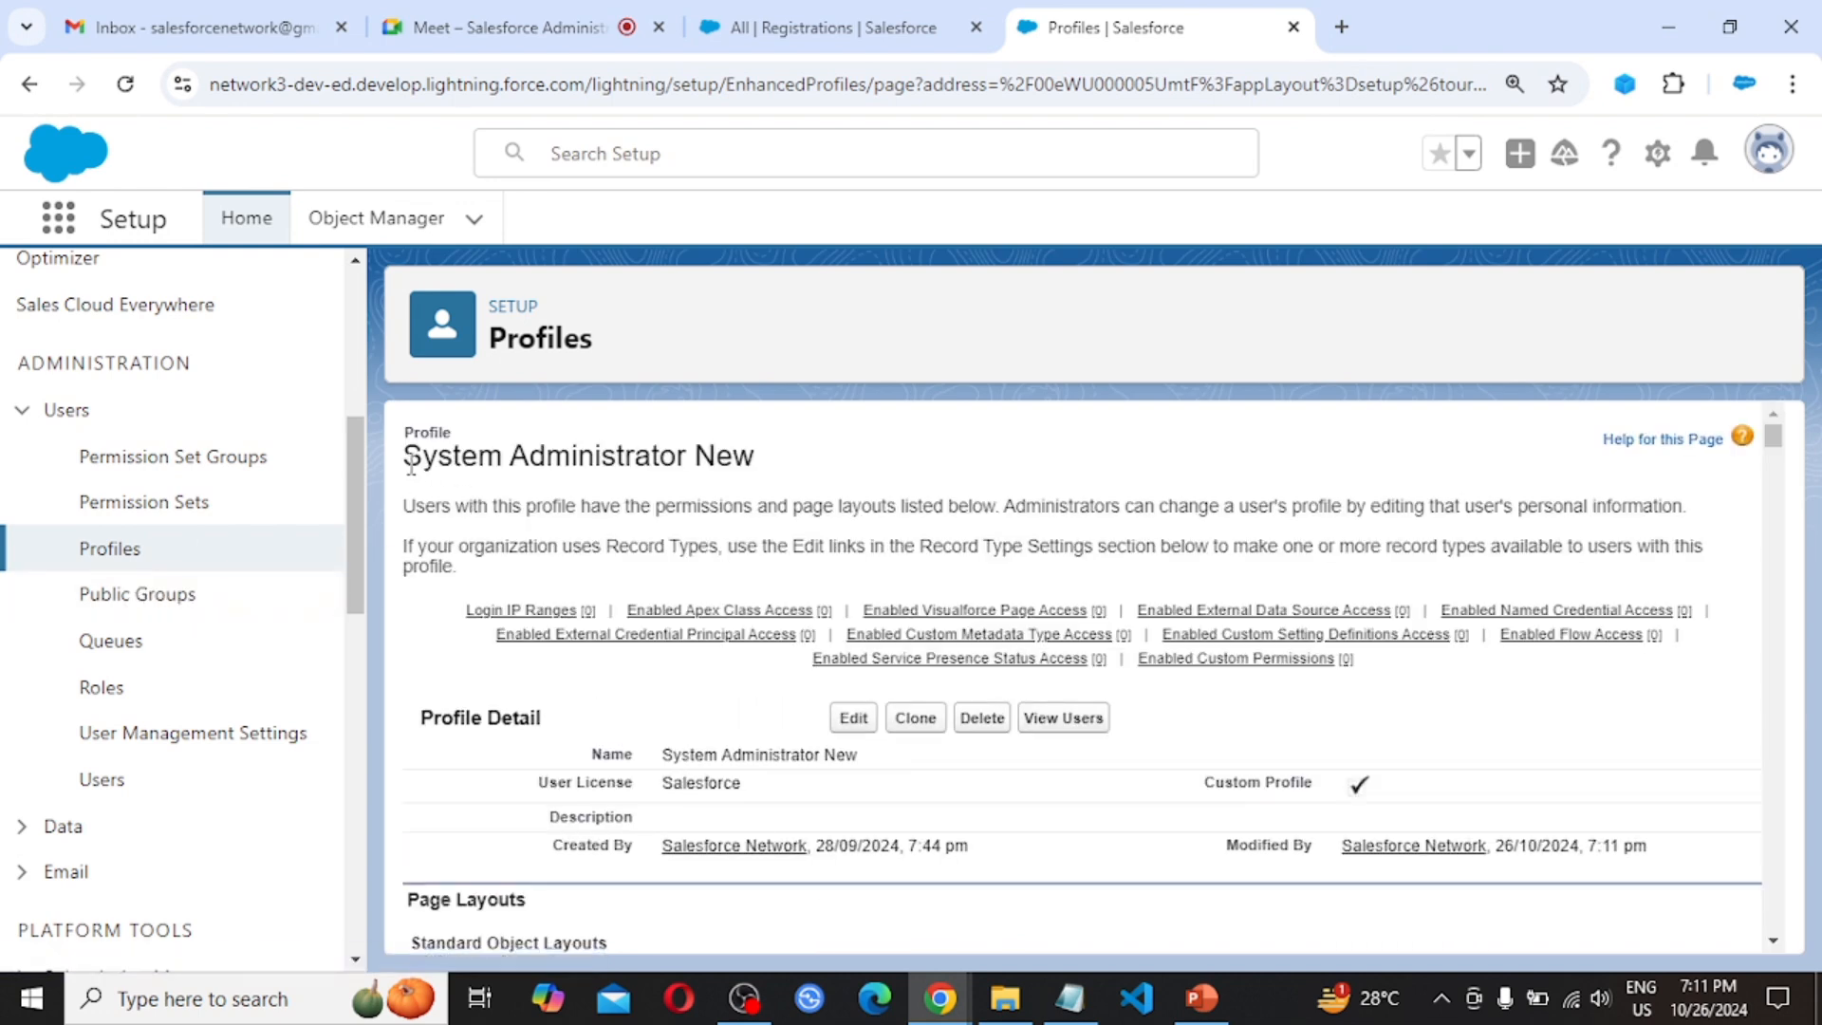
left_click_drag(409, 458, 783, 465)
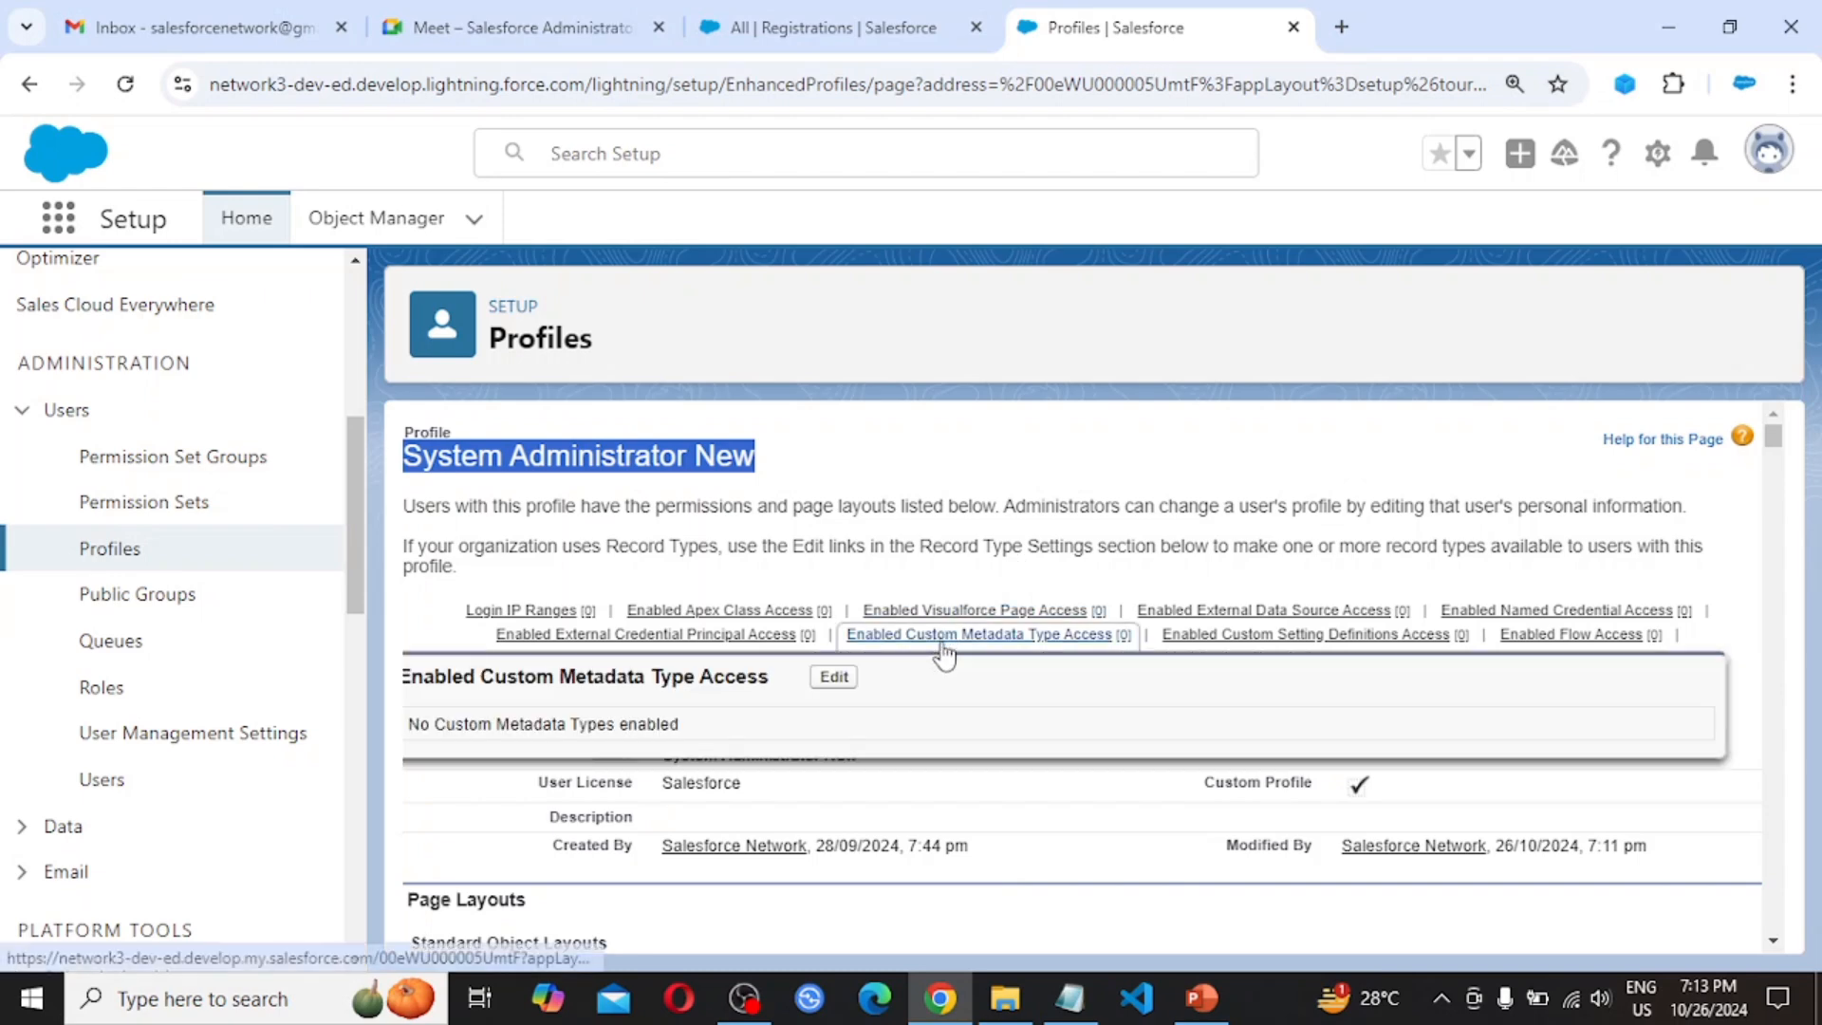
Start a separate Edge window at the Salesforce login page
left_click(874, 1008)
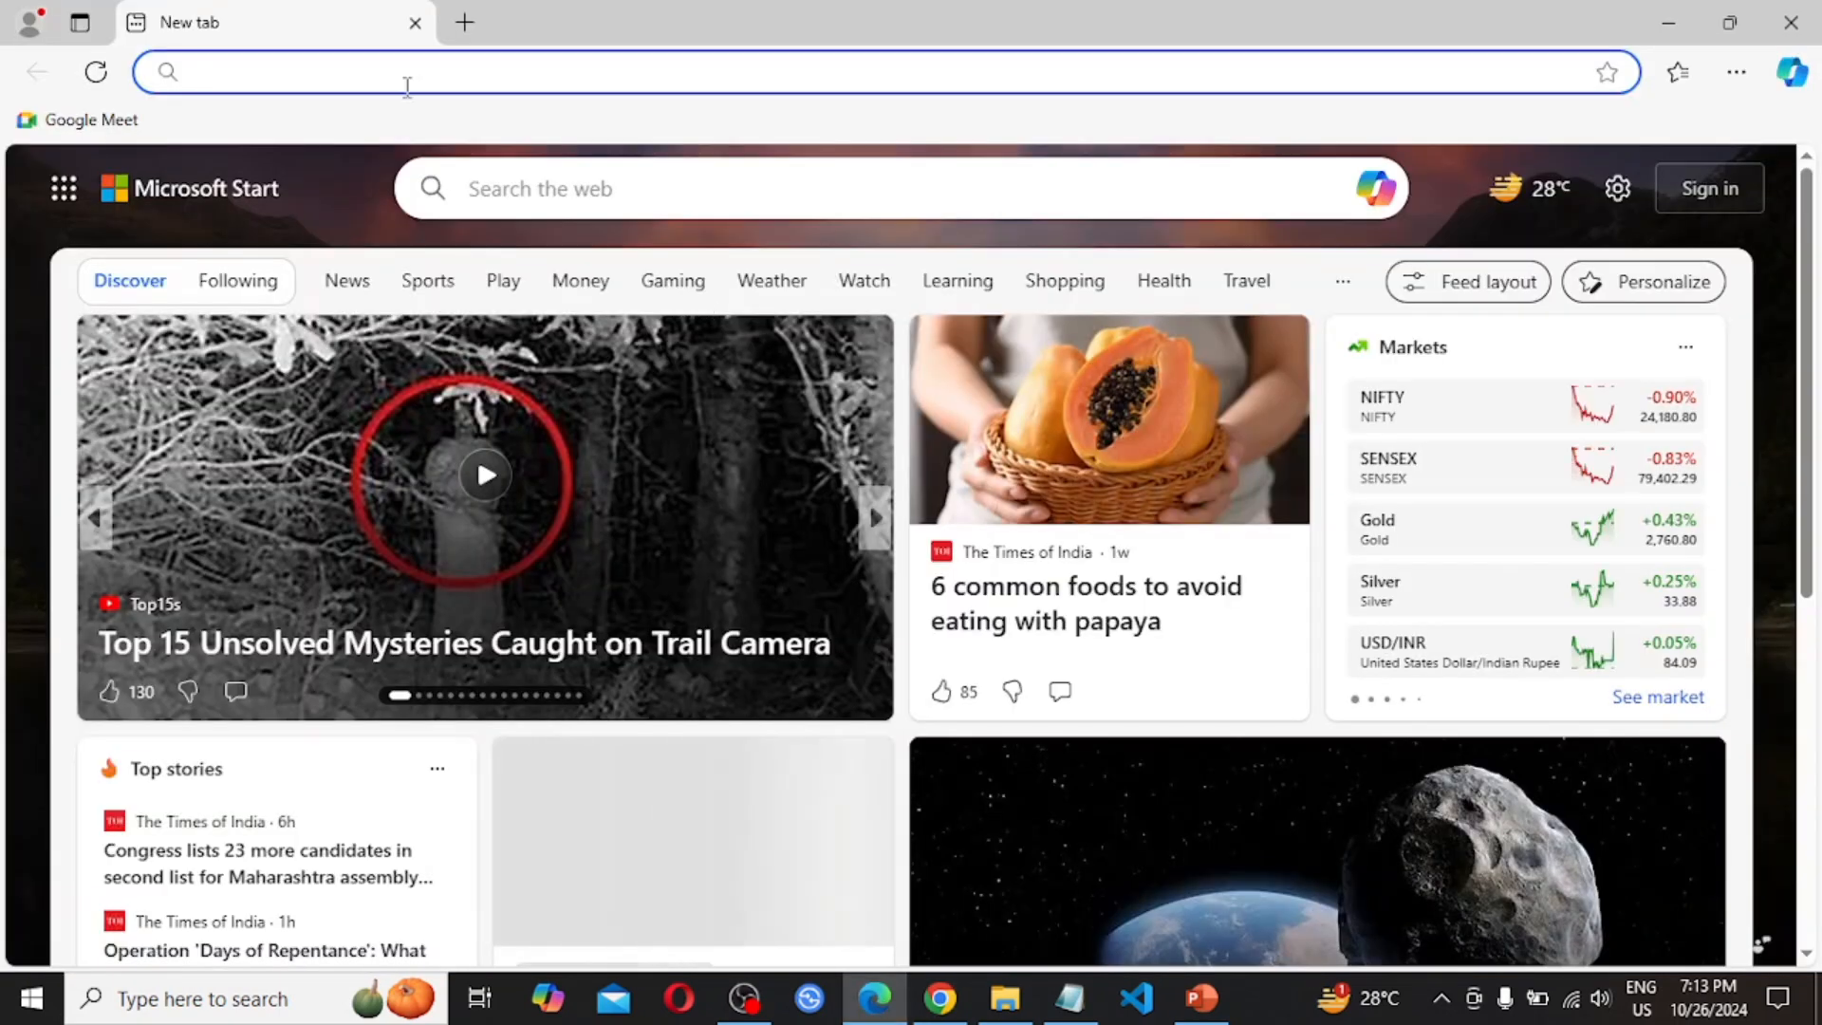
type("lo")
key("Return")
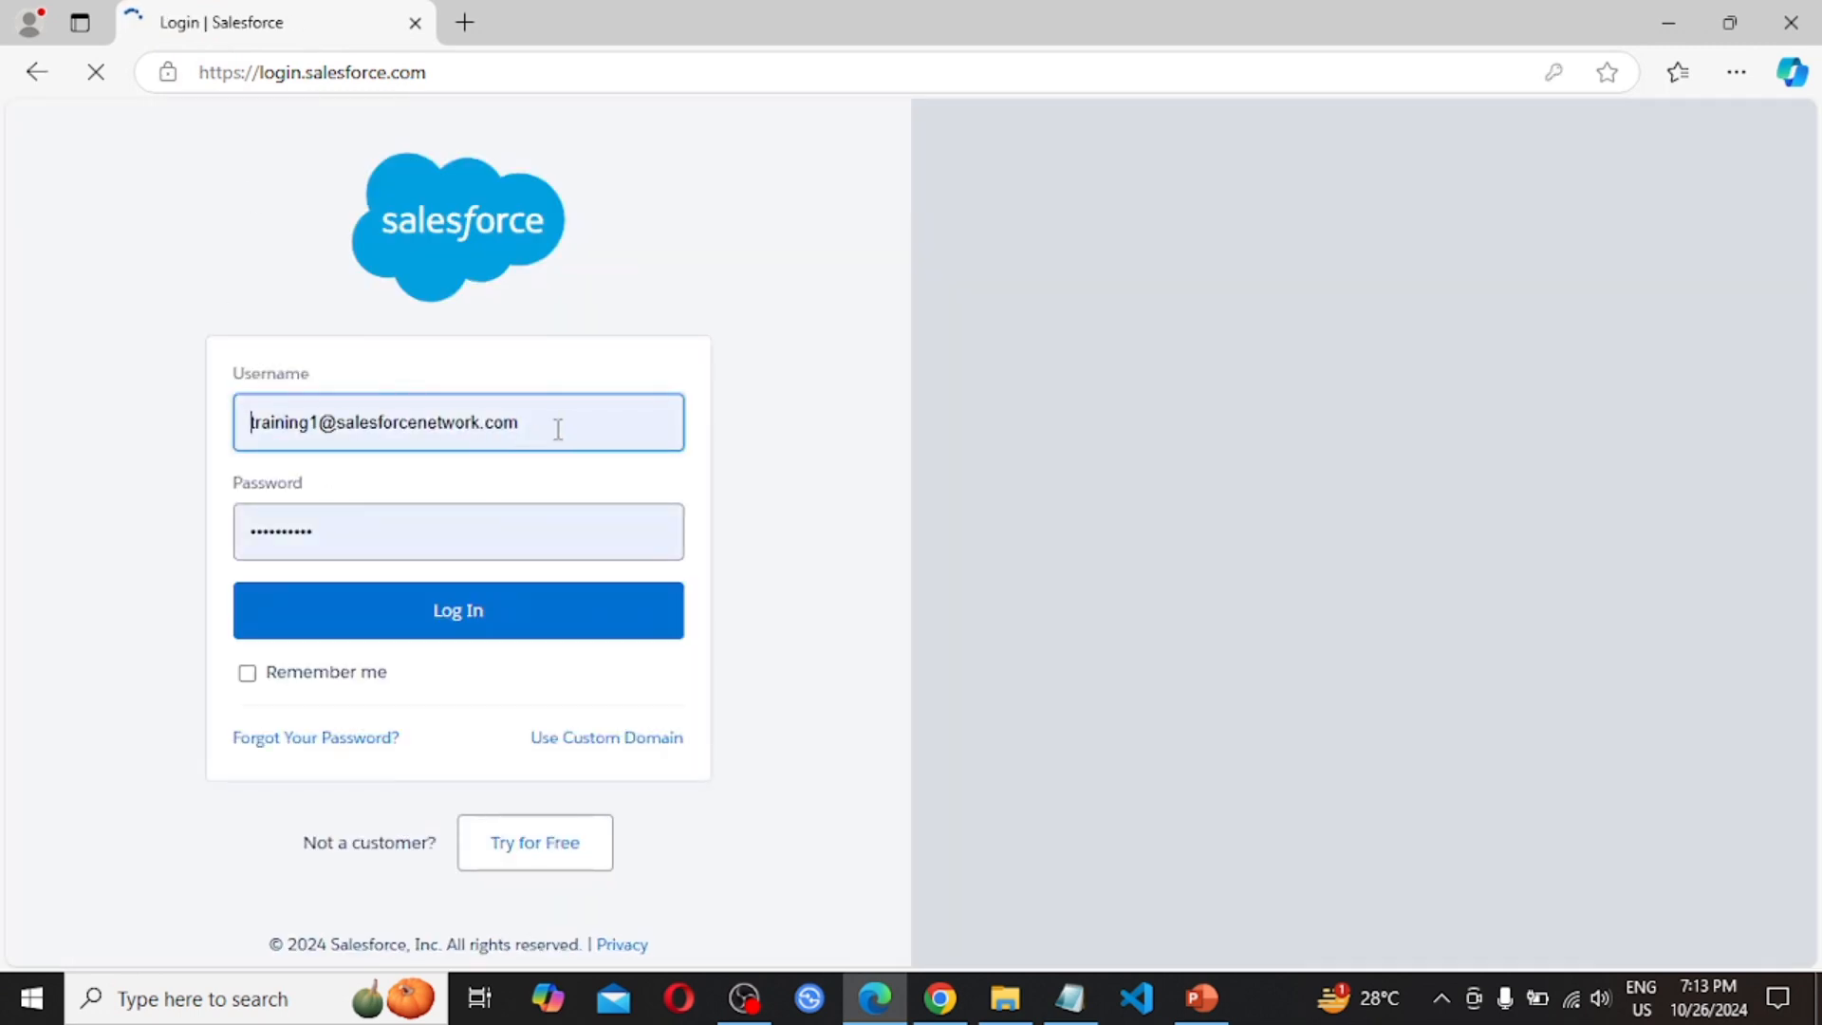
Log in as User A using the saved username and the account password
left_click_drag(2, 361, 2, 358)
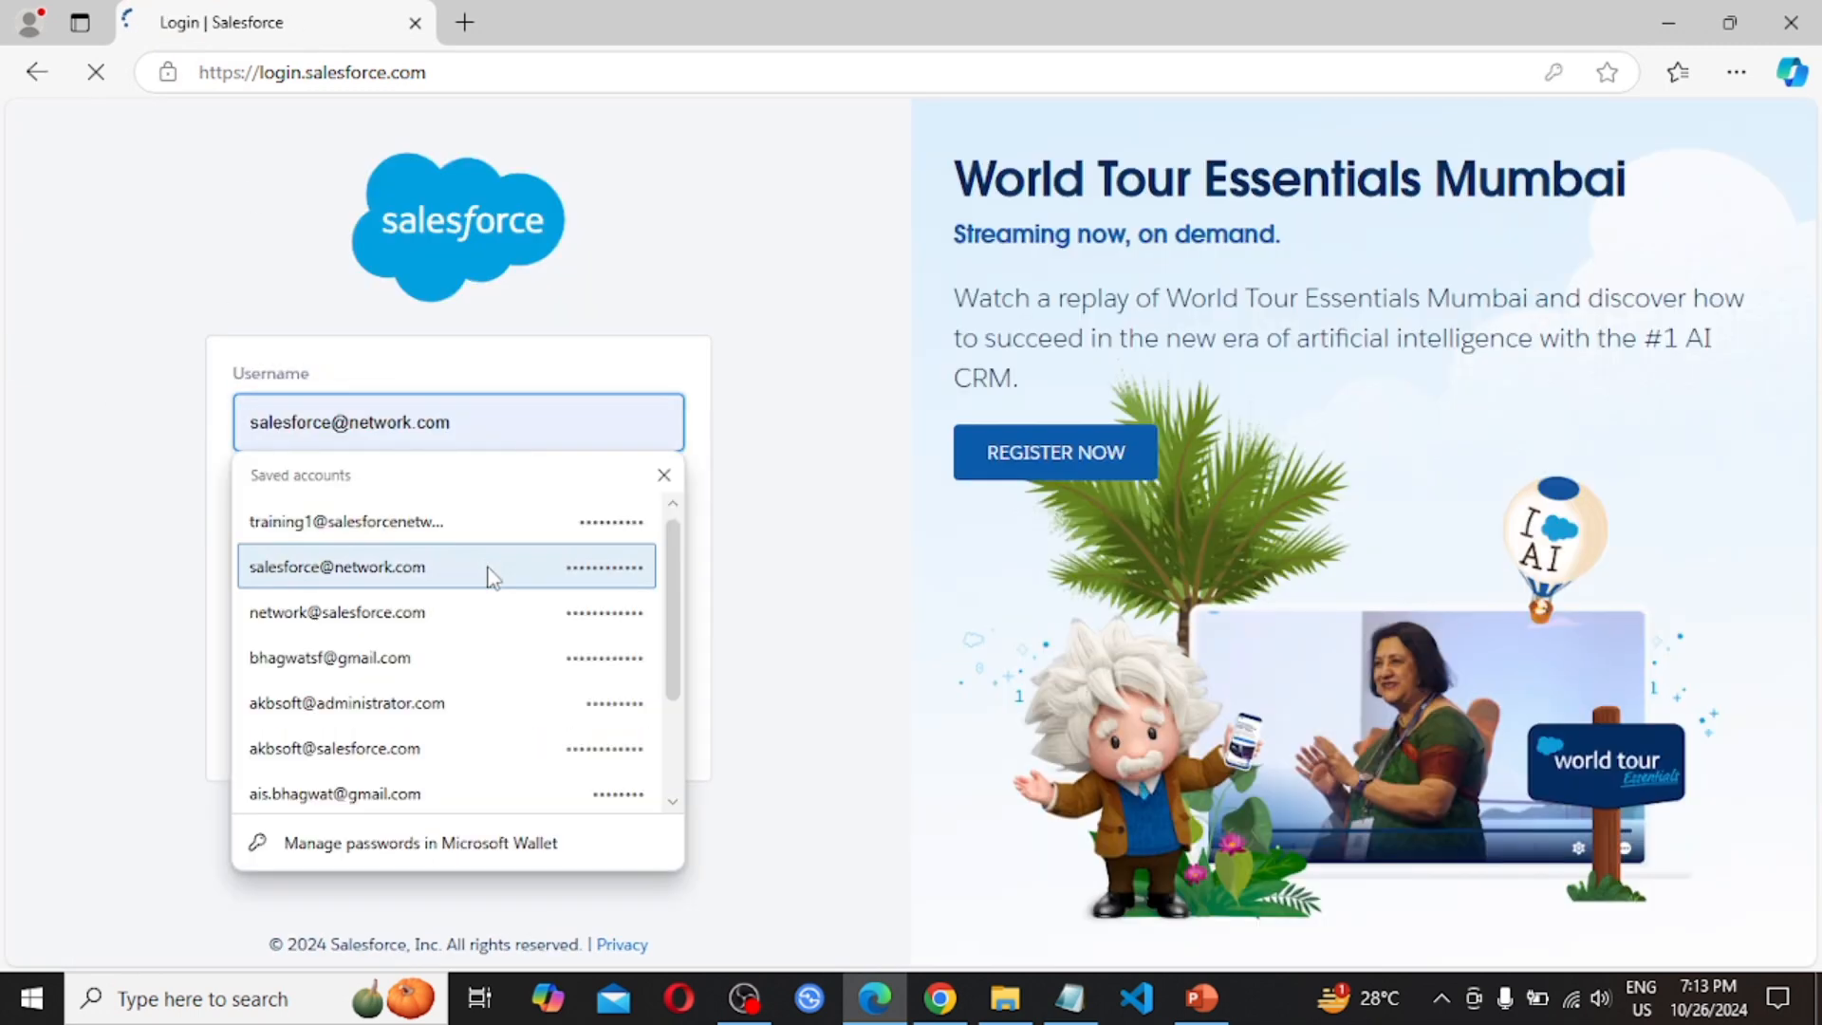
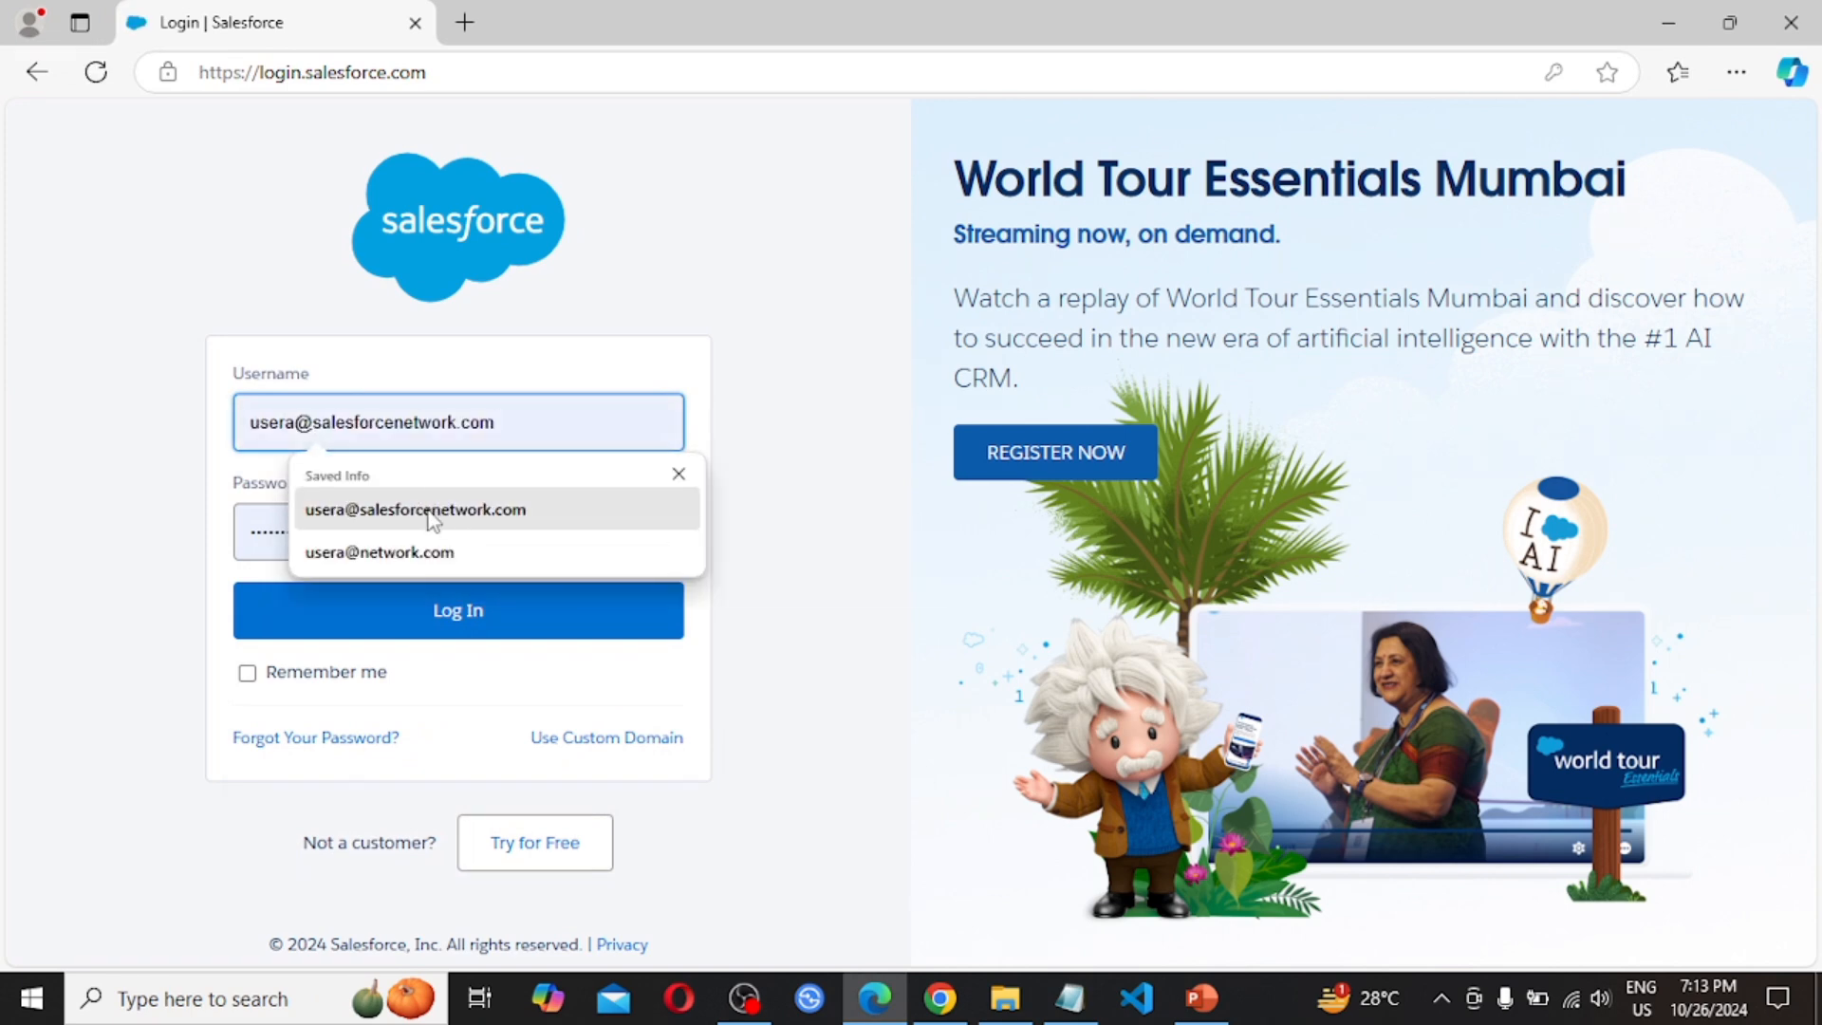
left_click(430, 510)
key("Tab")
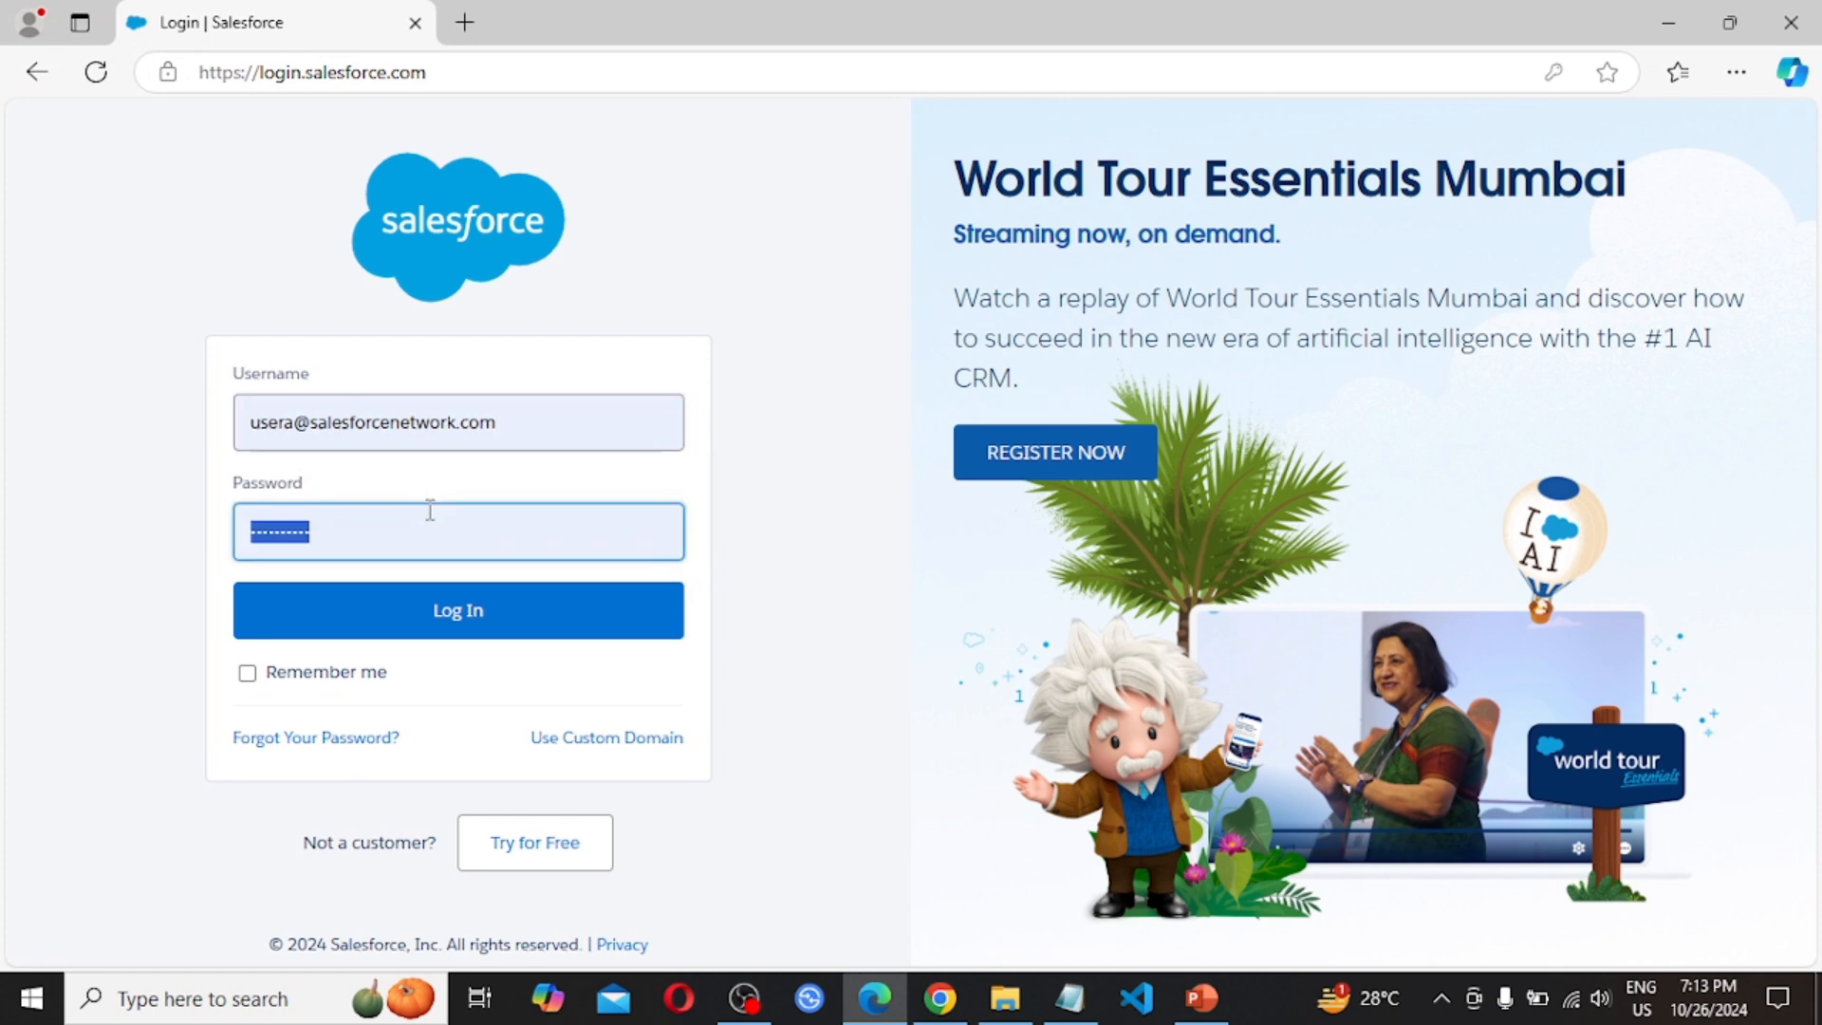
type("•••••••••••")
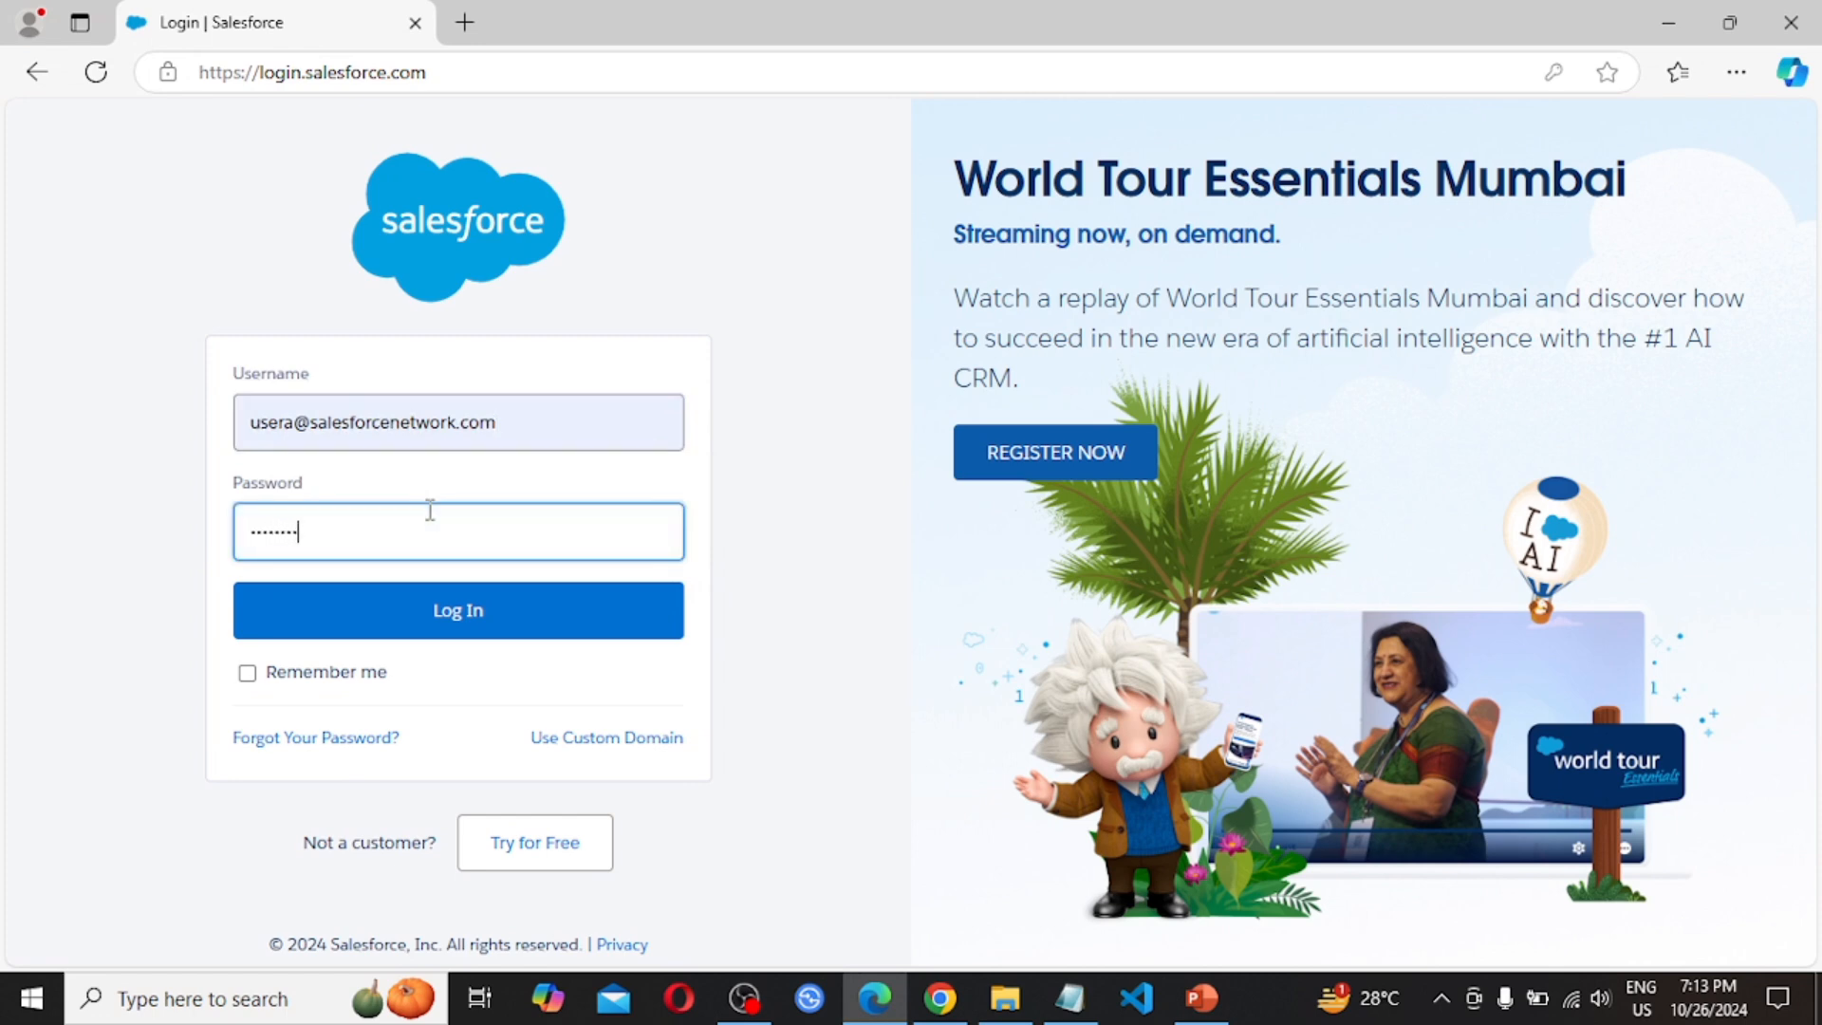
left_click(478, 612)
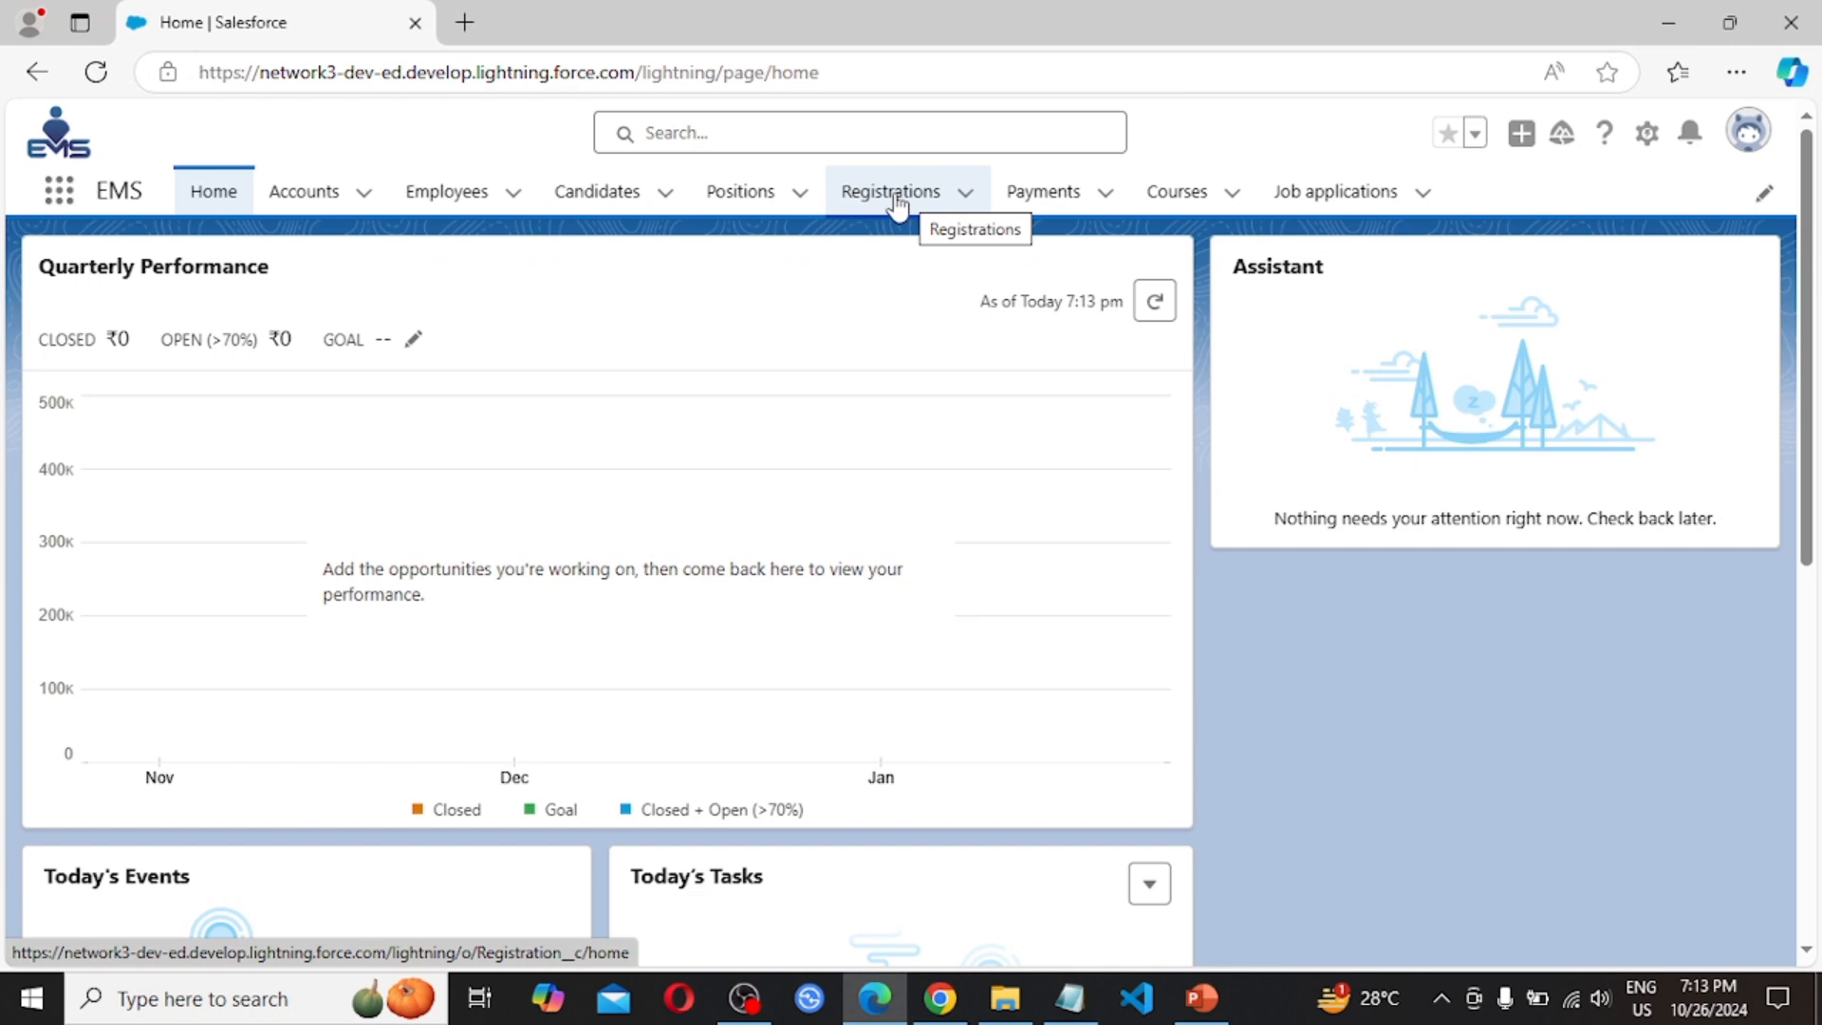
As User A, view registration RID-0001 from the Registrations list
left_click(1746, 143)
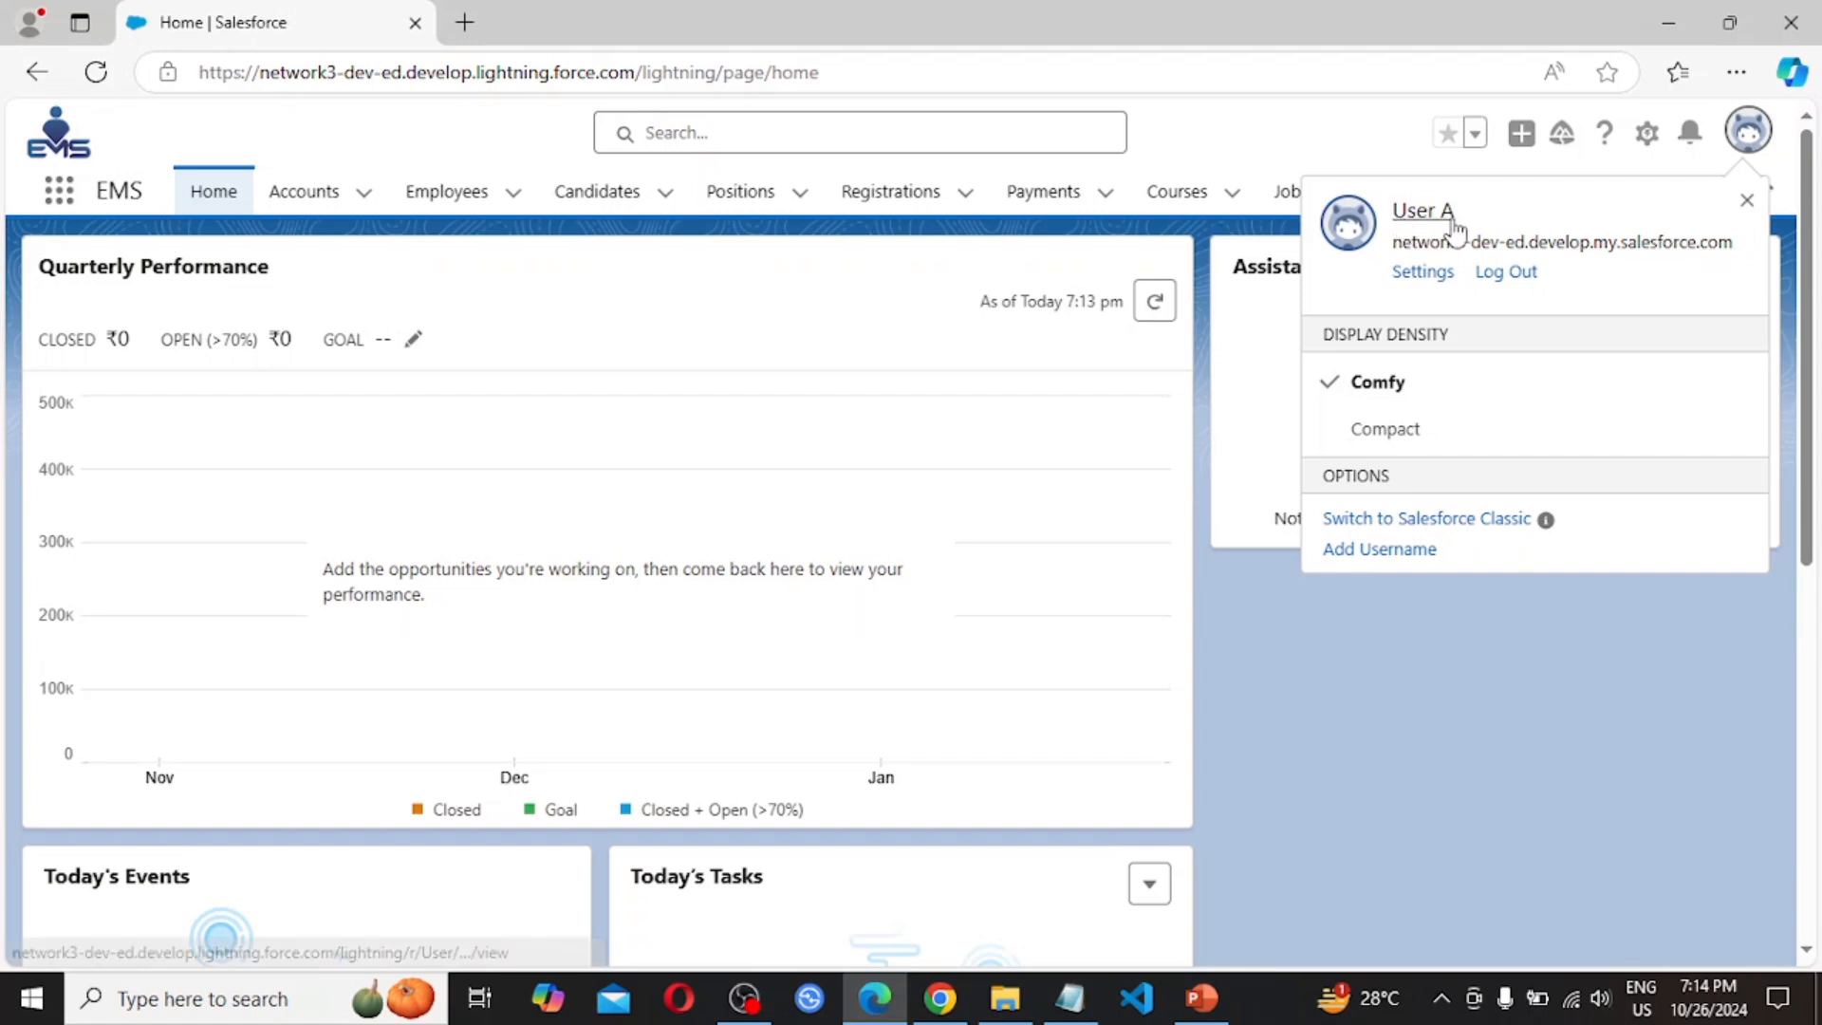
left_click(888, 193)
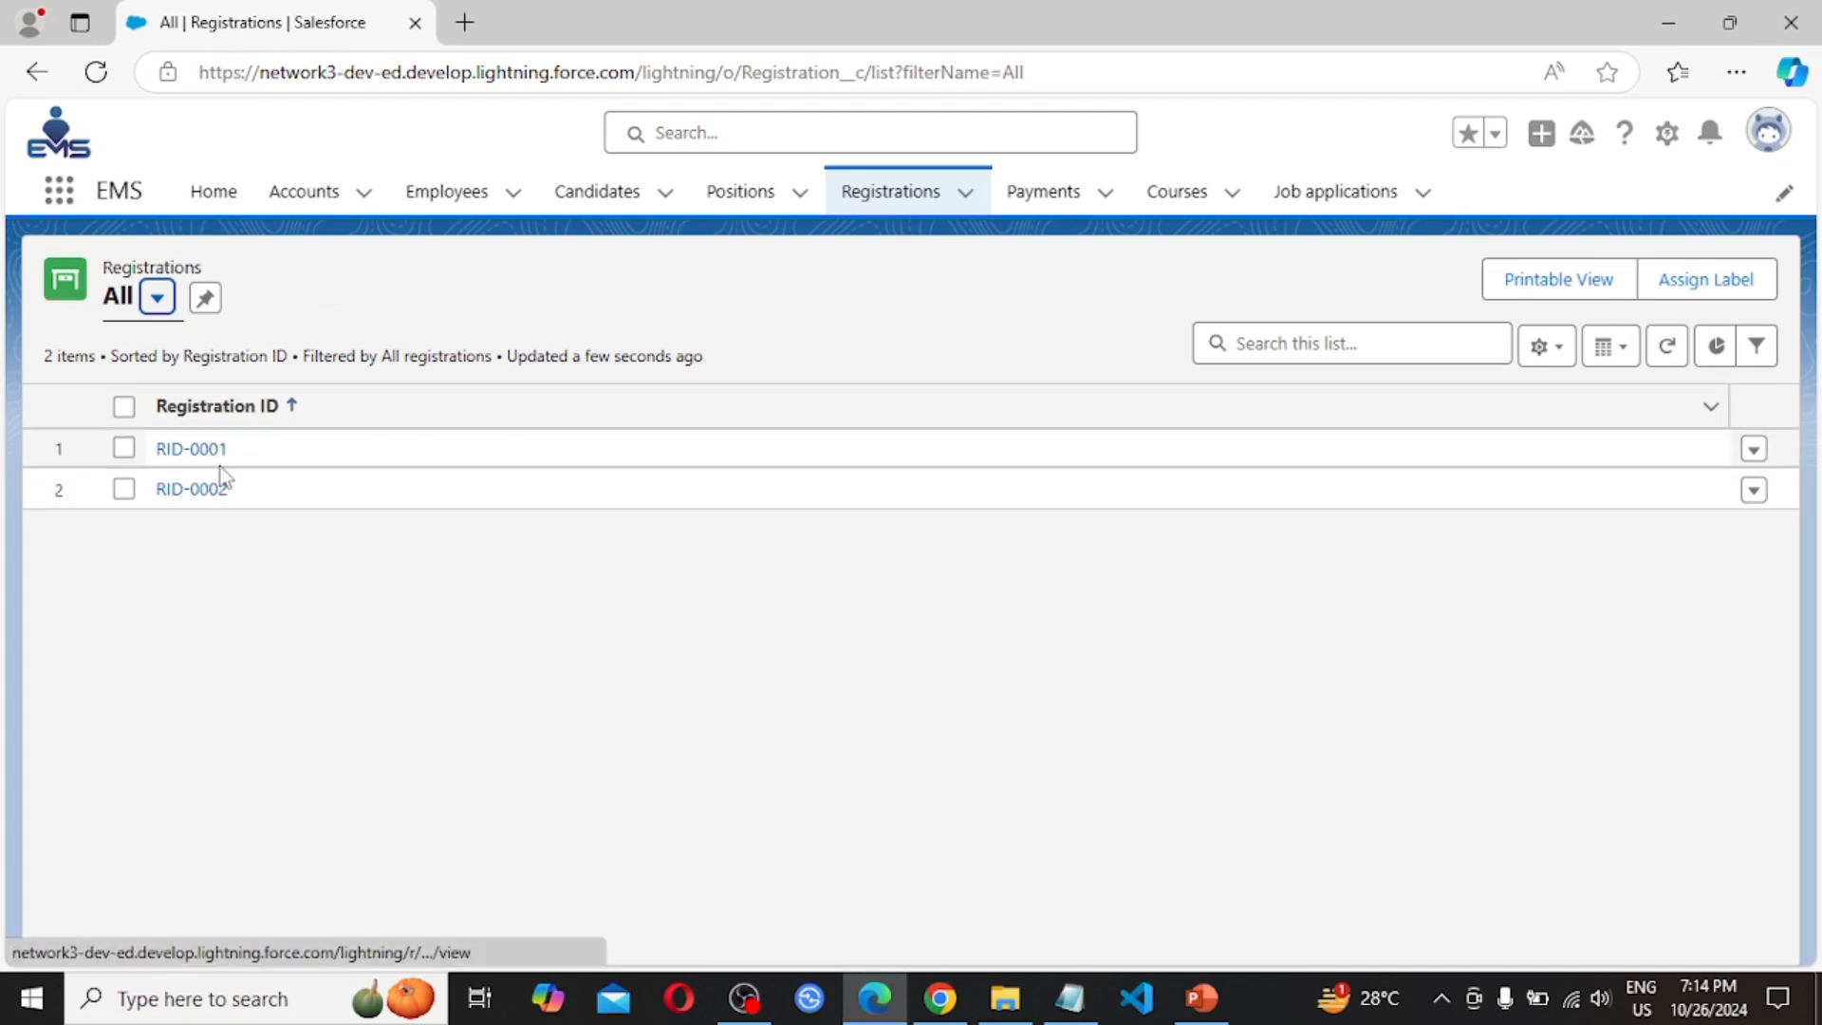
left_click(203, 450)
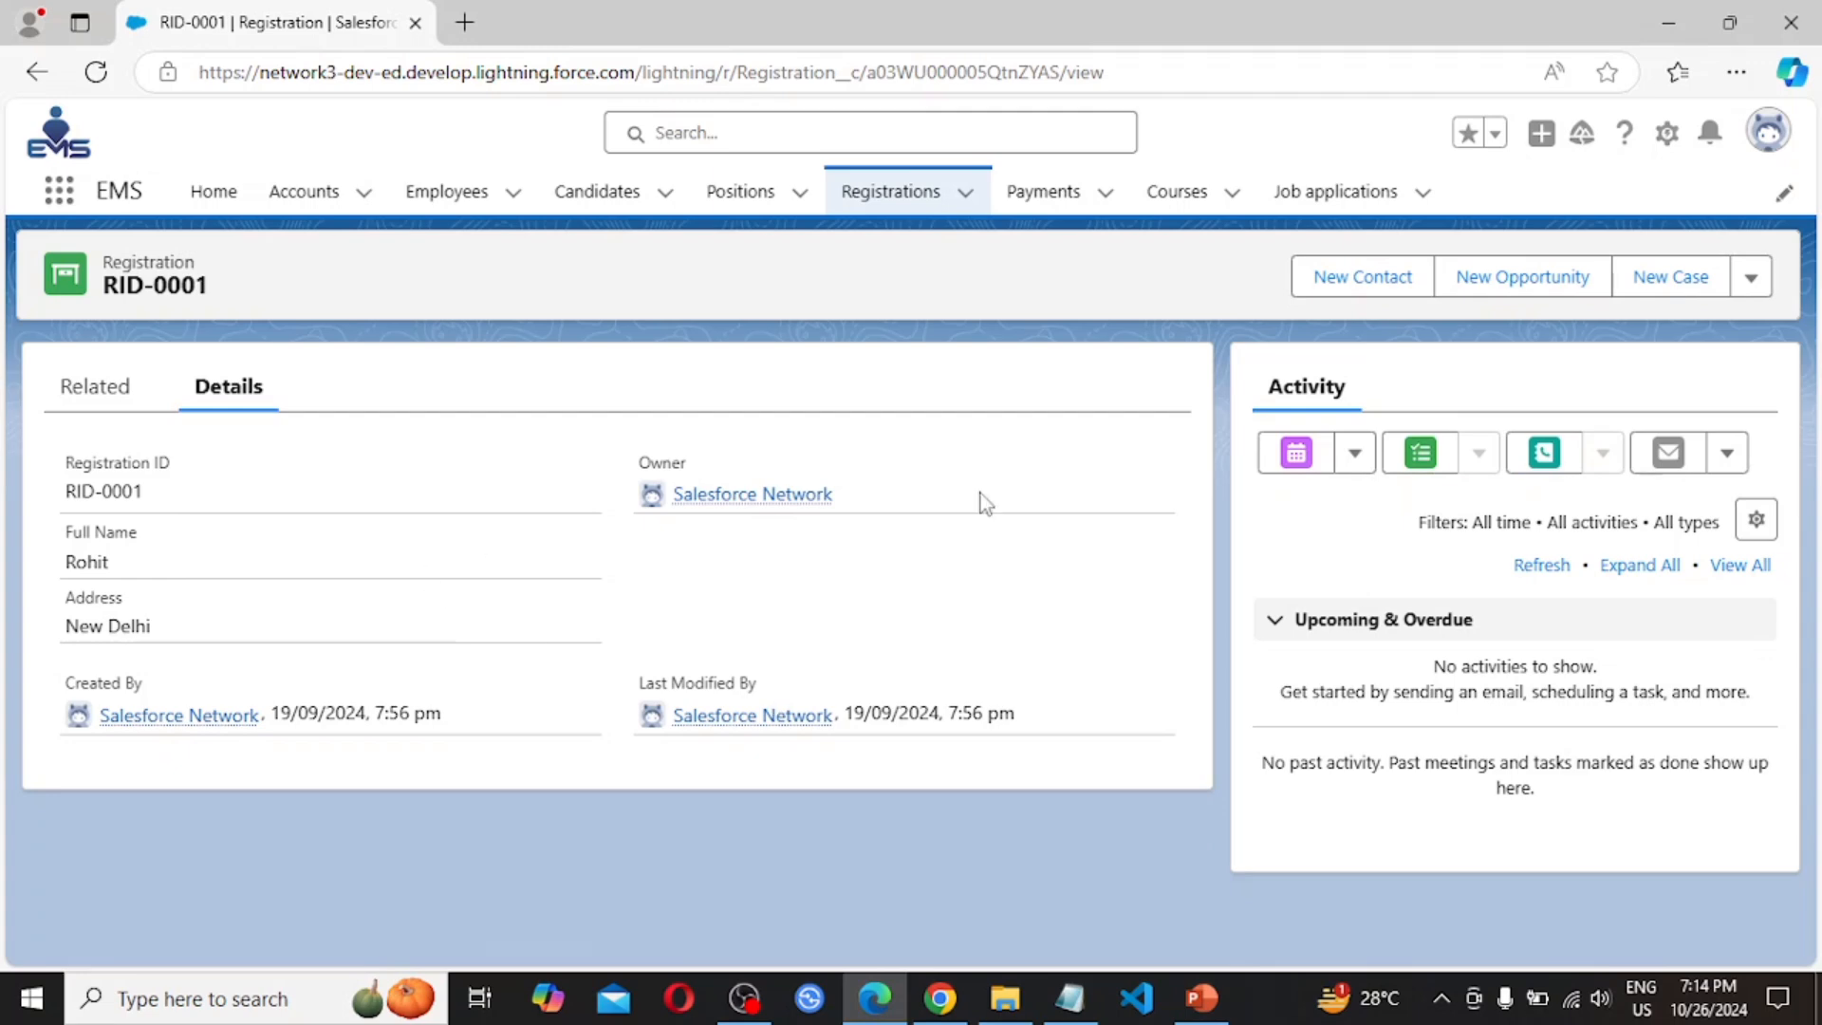
Check RID-0001's available actions and User A's profile, then return to the admin Chrome window
left_click(1752, 280)
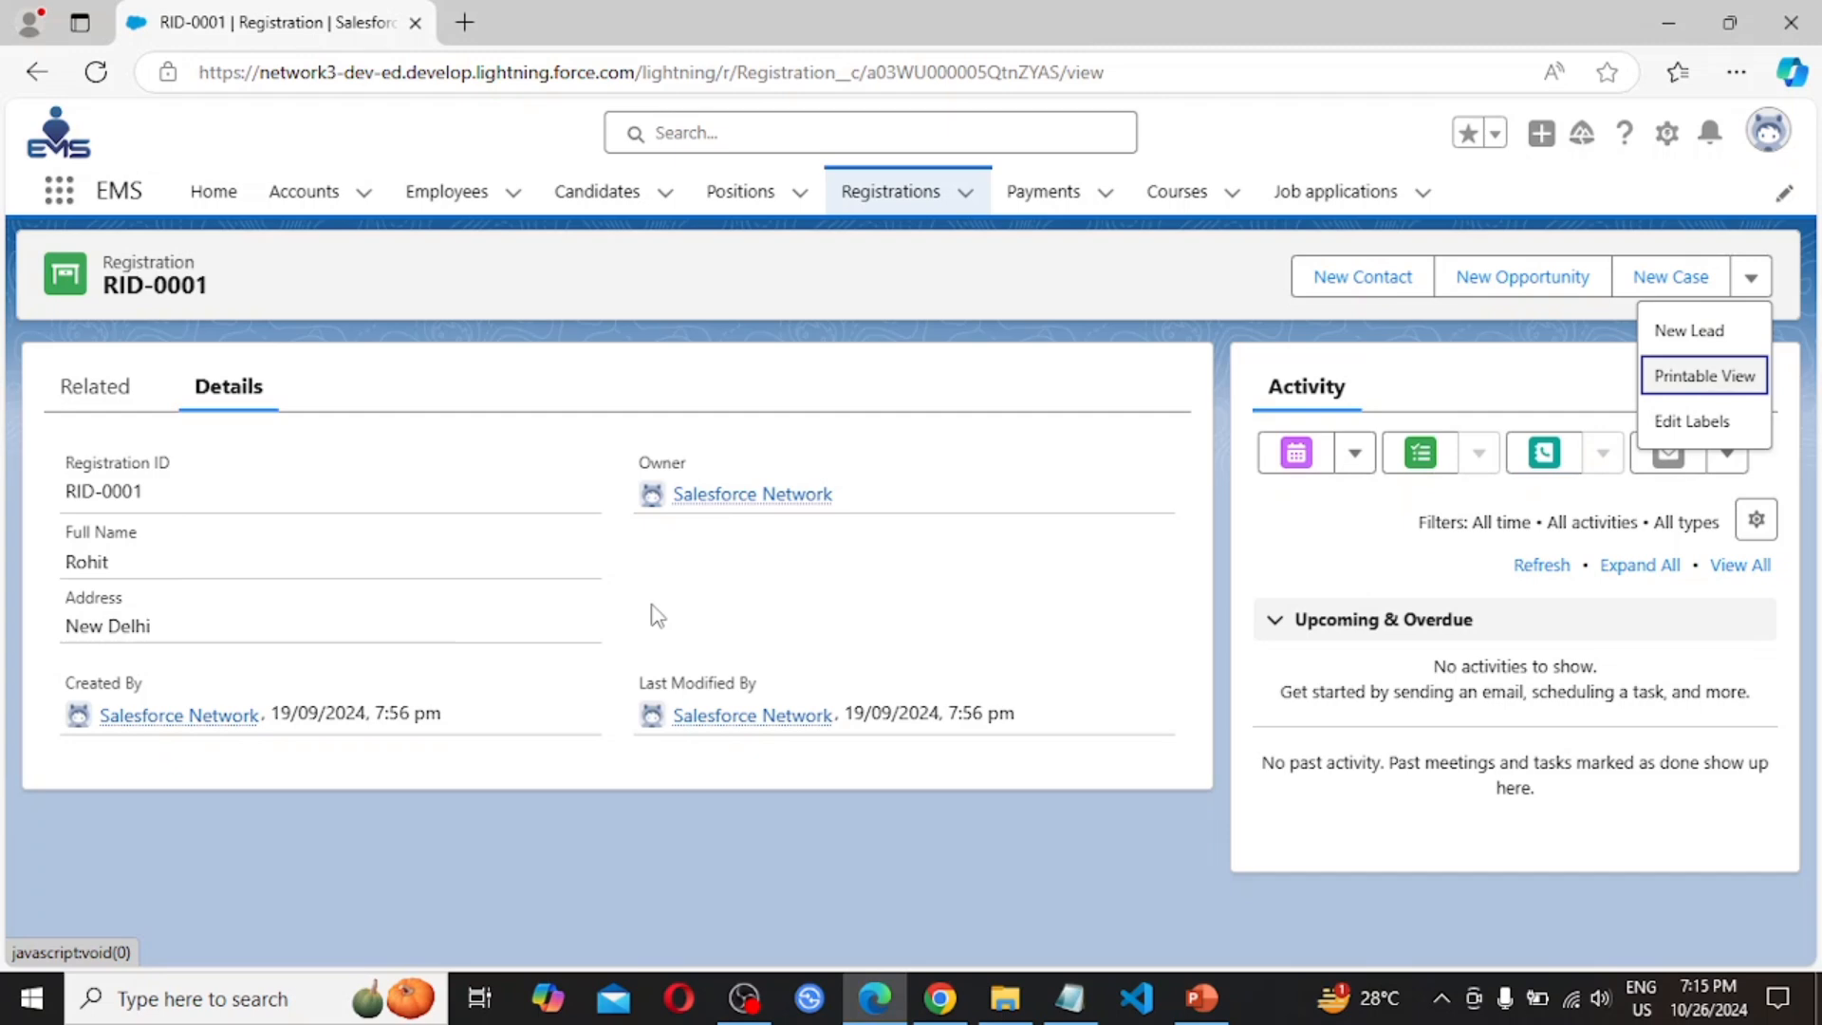
left_click(1769, 134)
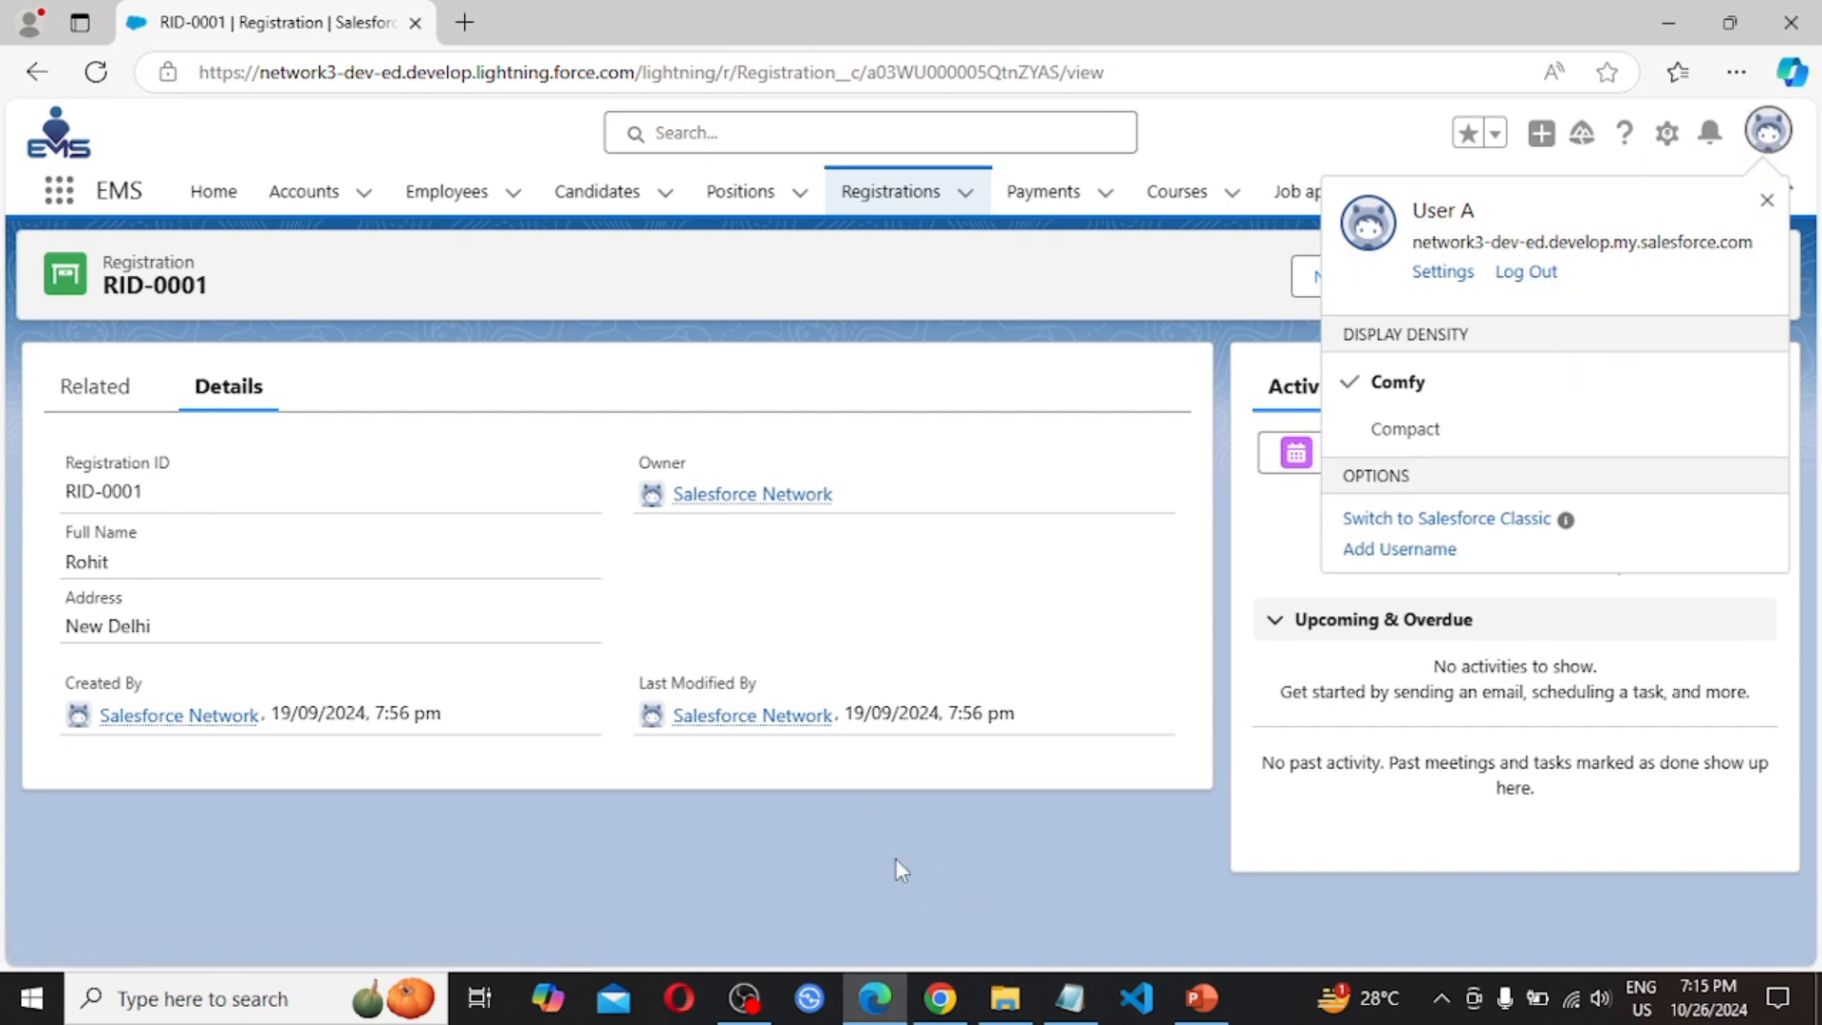
left_click(949, 994)
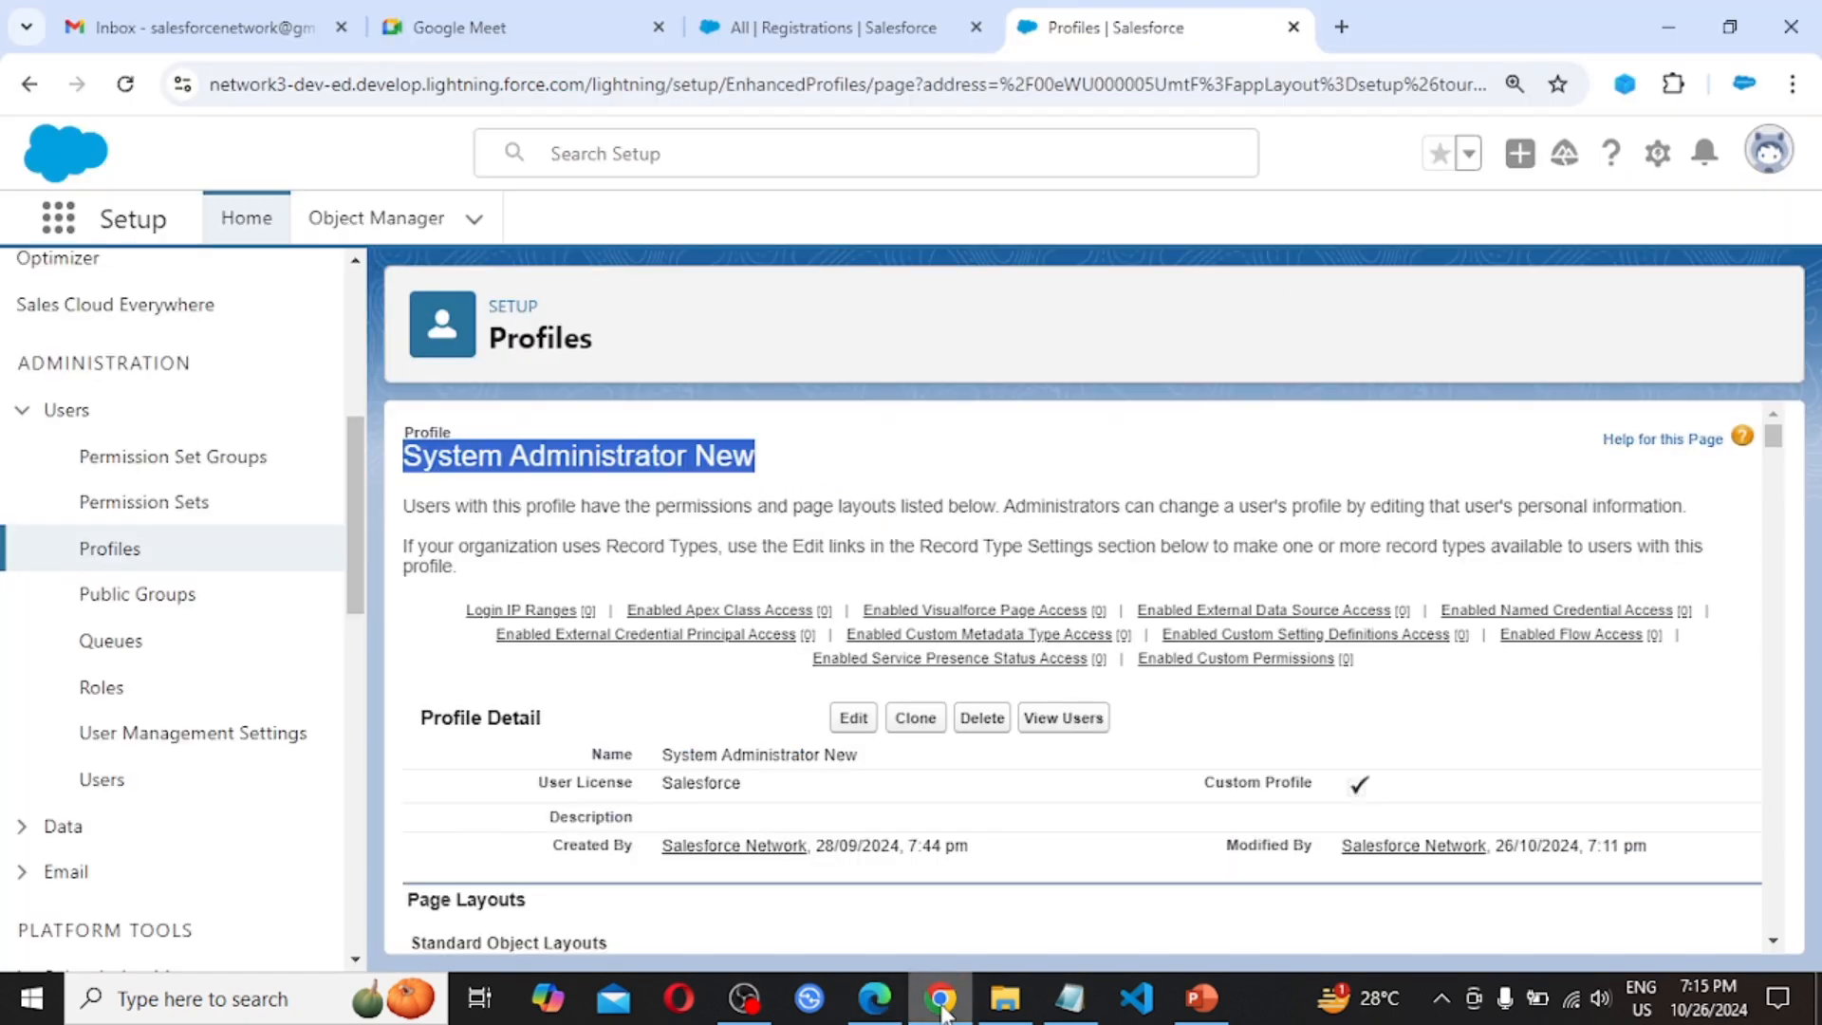
Go to Permission Sets in Setup, filter by M and O, and start a new permission set
left_click(1770, 156)
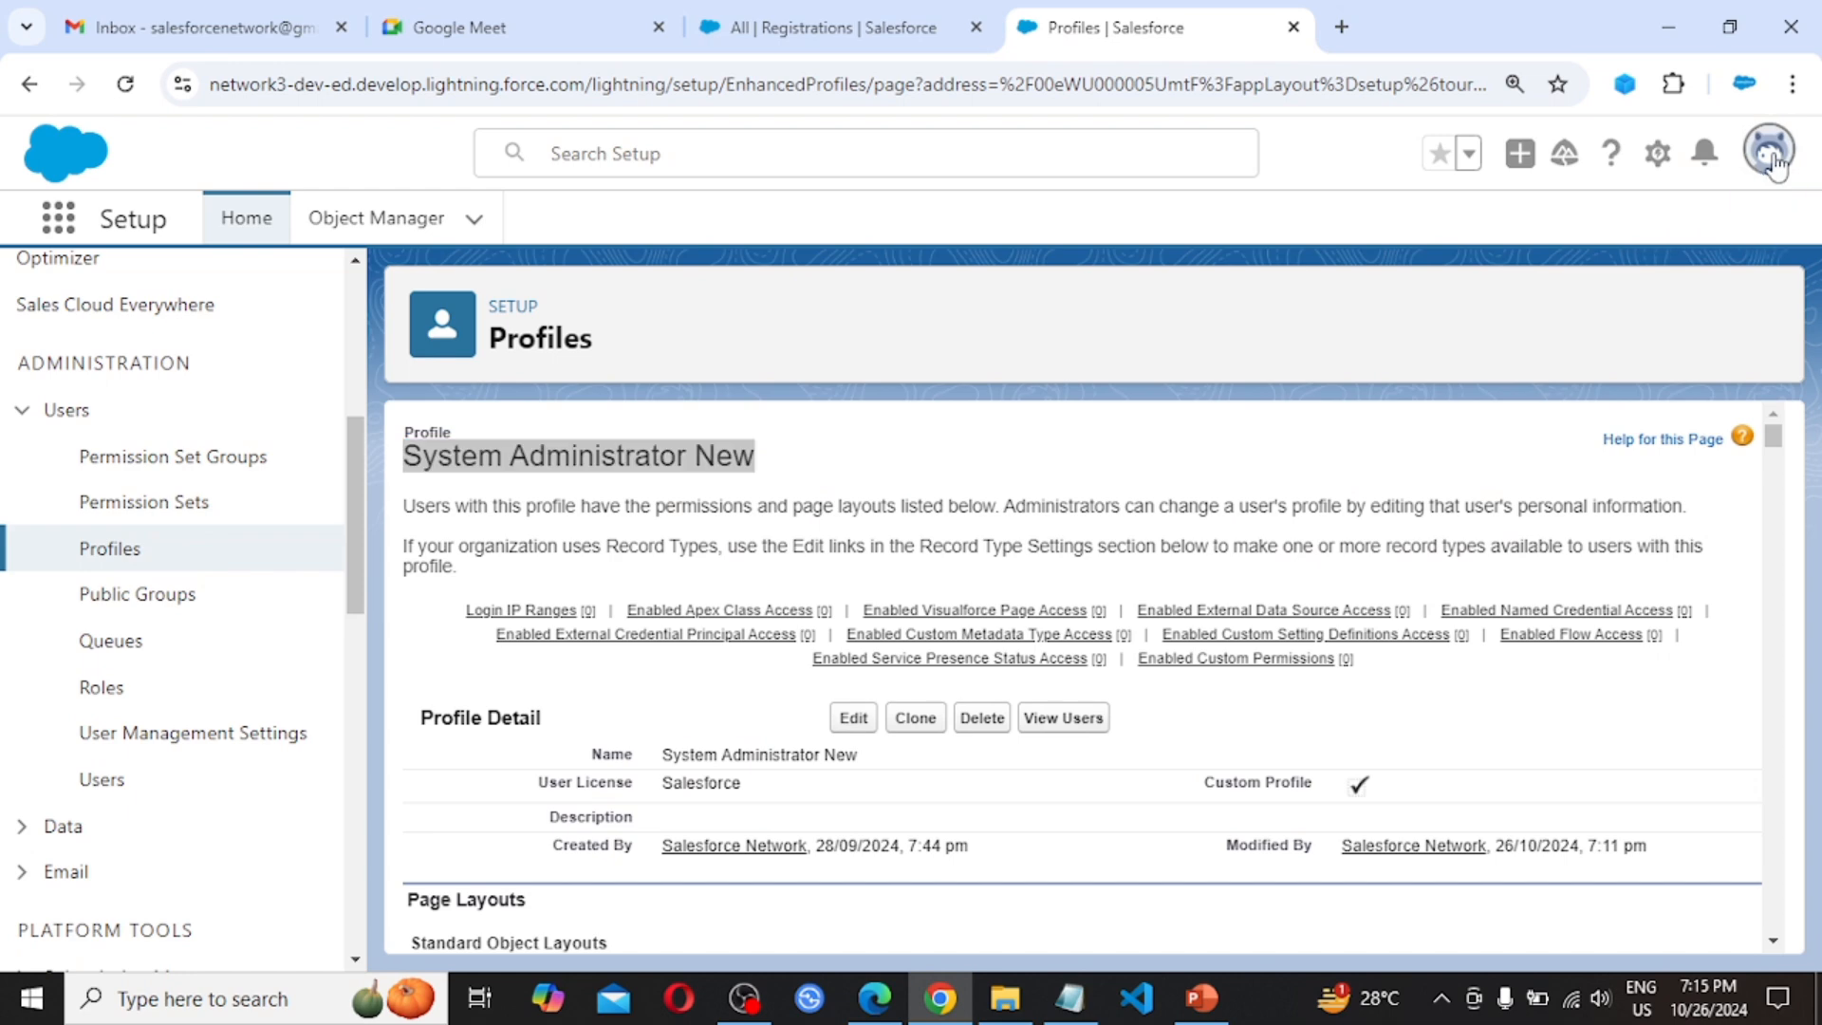
left_click(850, 310)
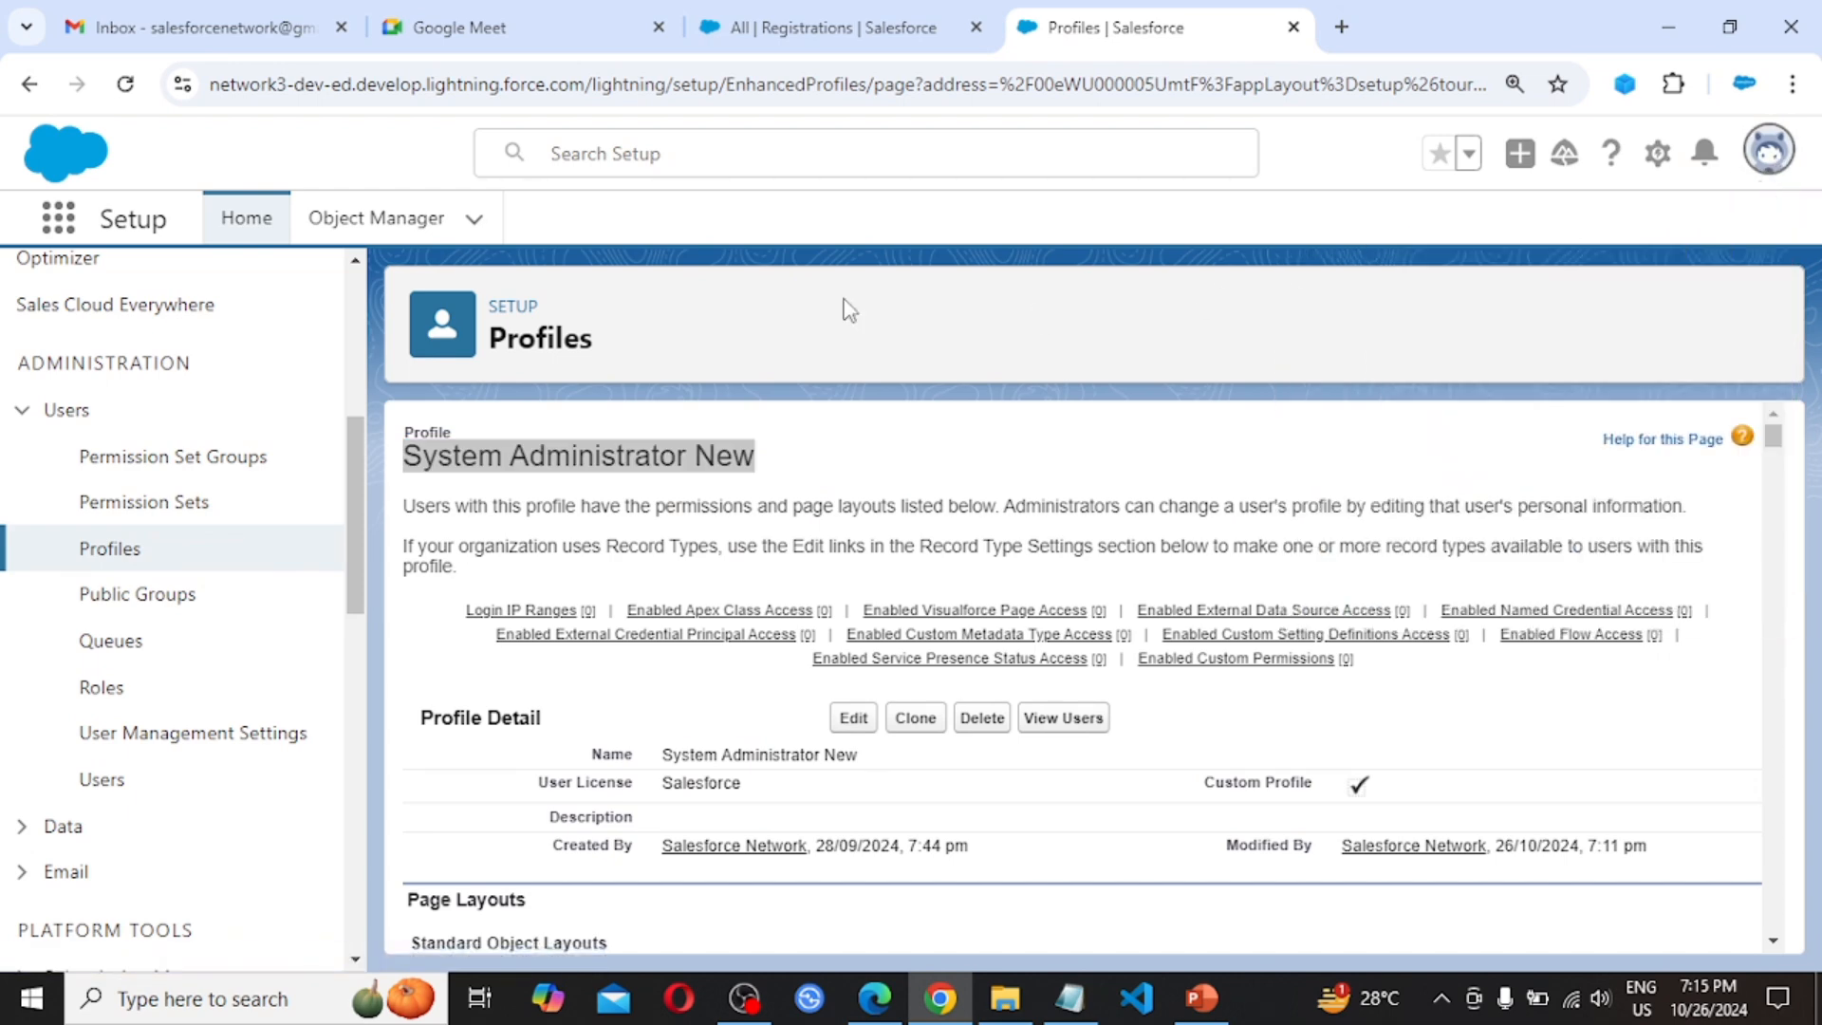
left_click(138, 503)
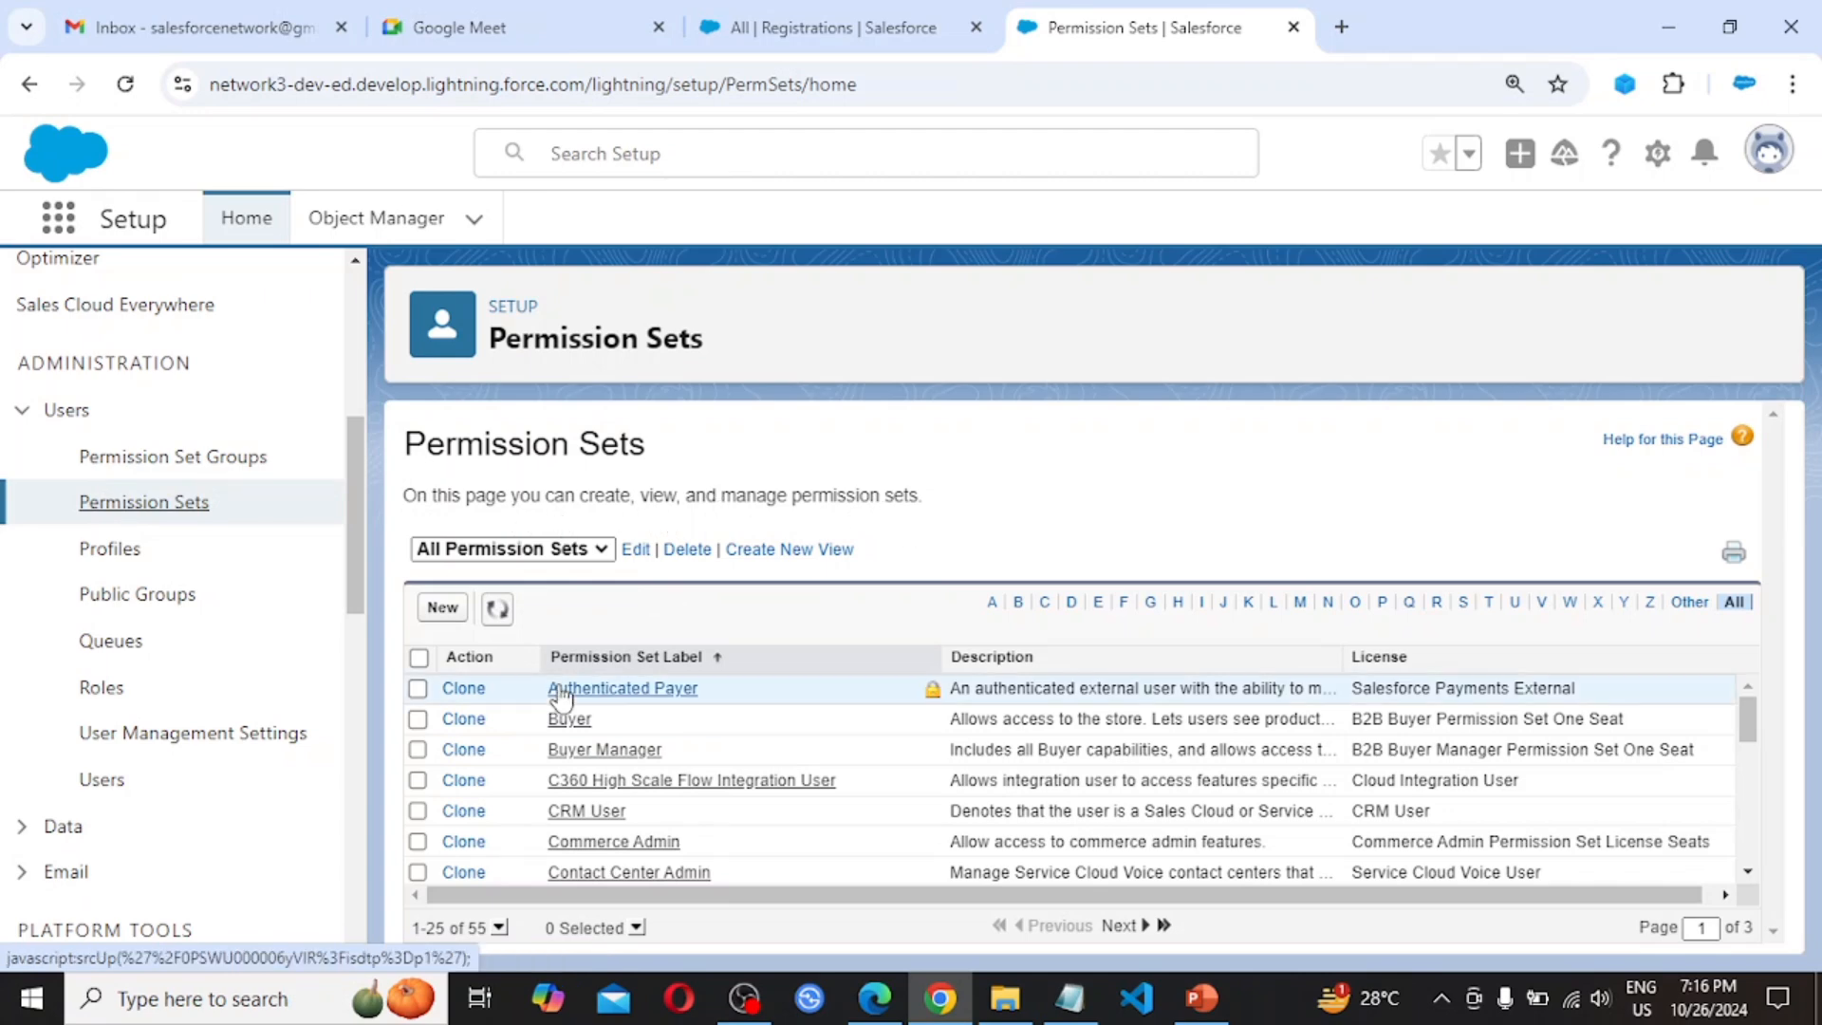
scroll(740, 766, "down", 5)
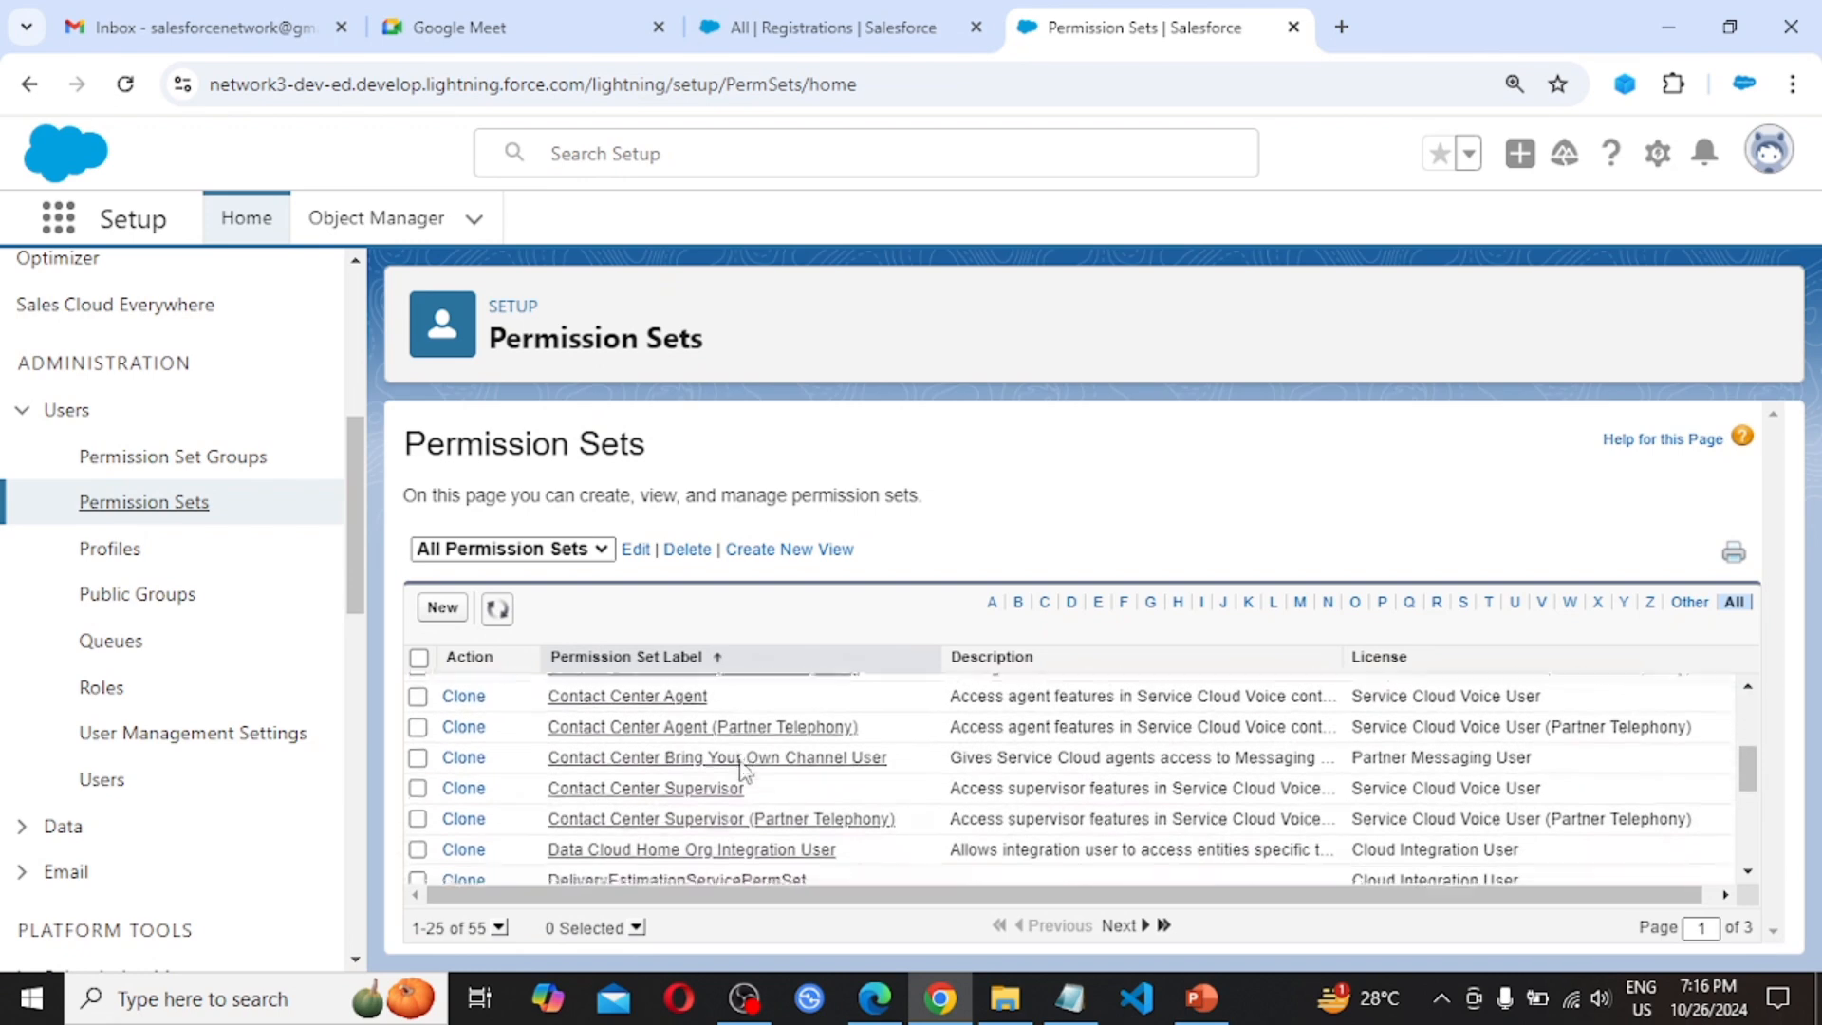
scroll(1177, 779, "up", 5)
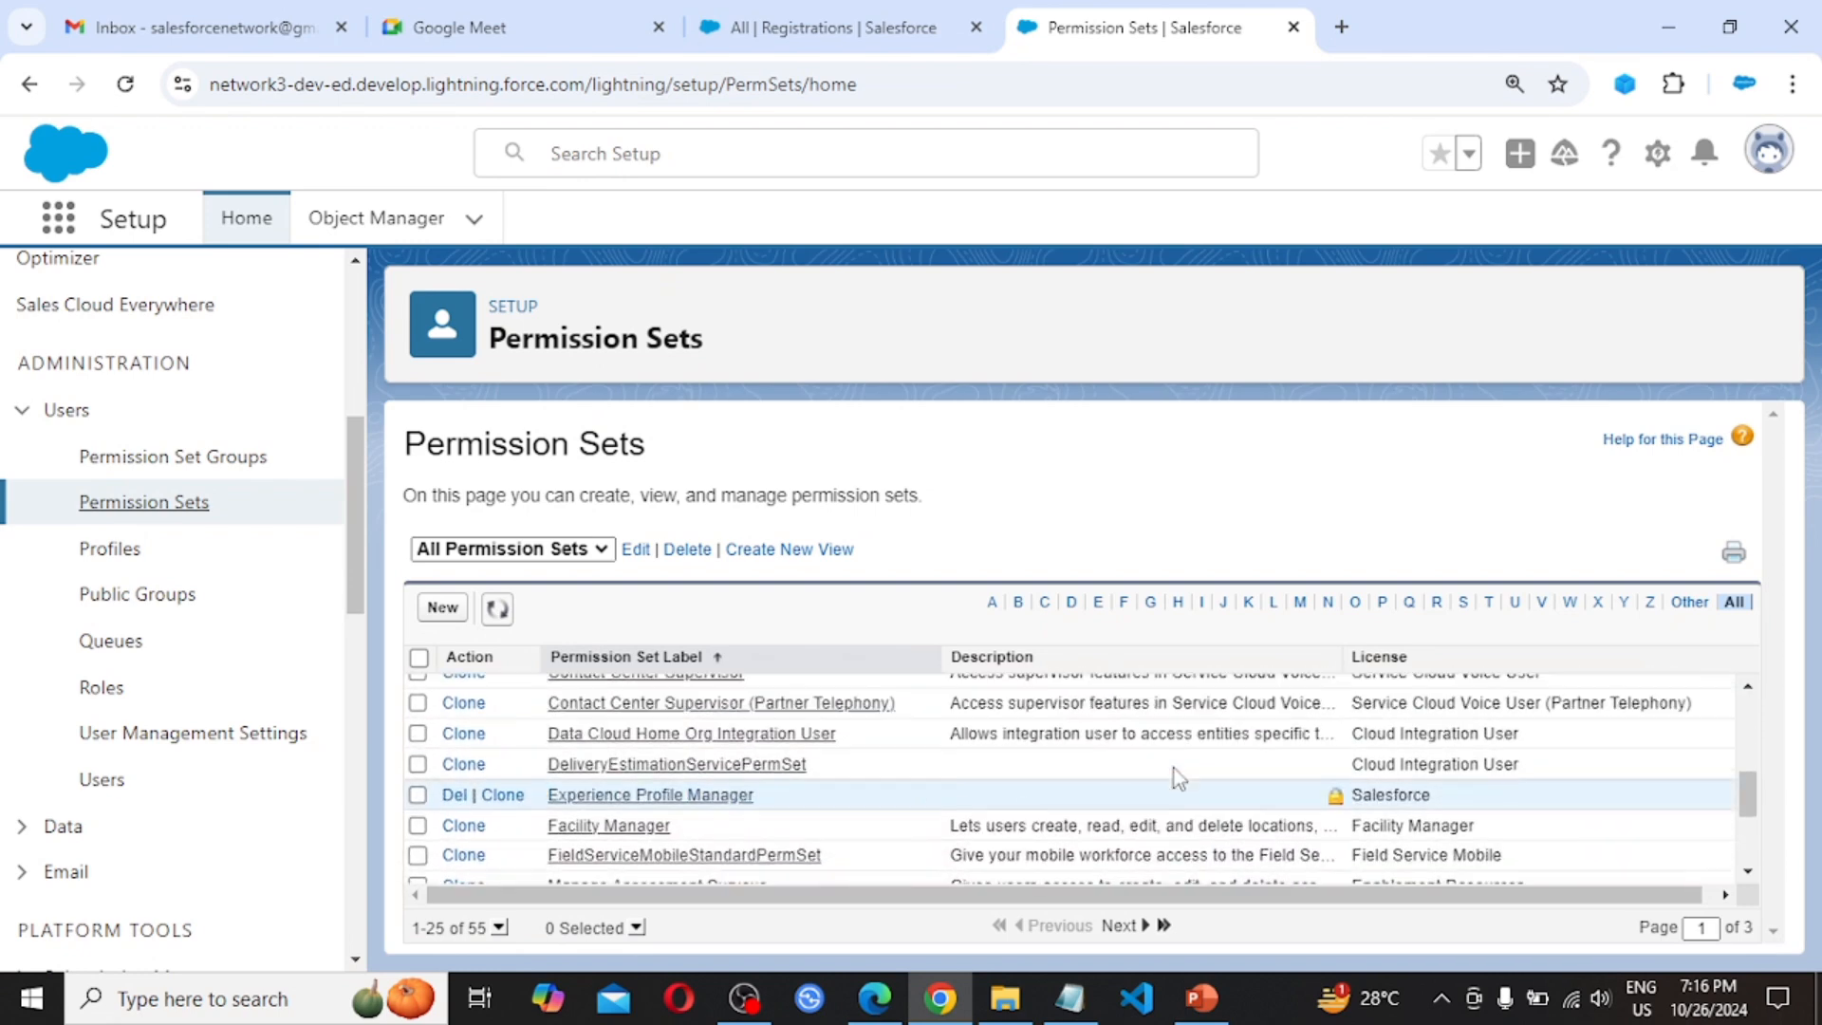
left_click(1302, 604)
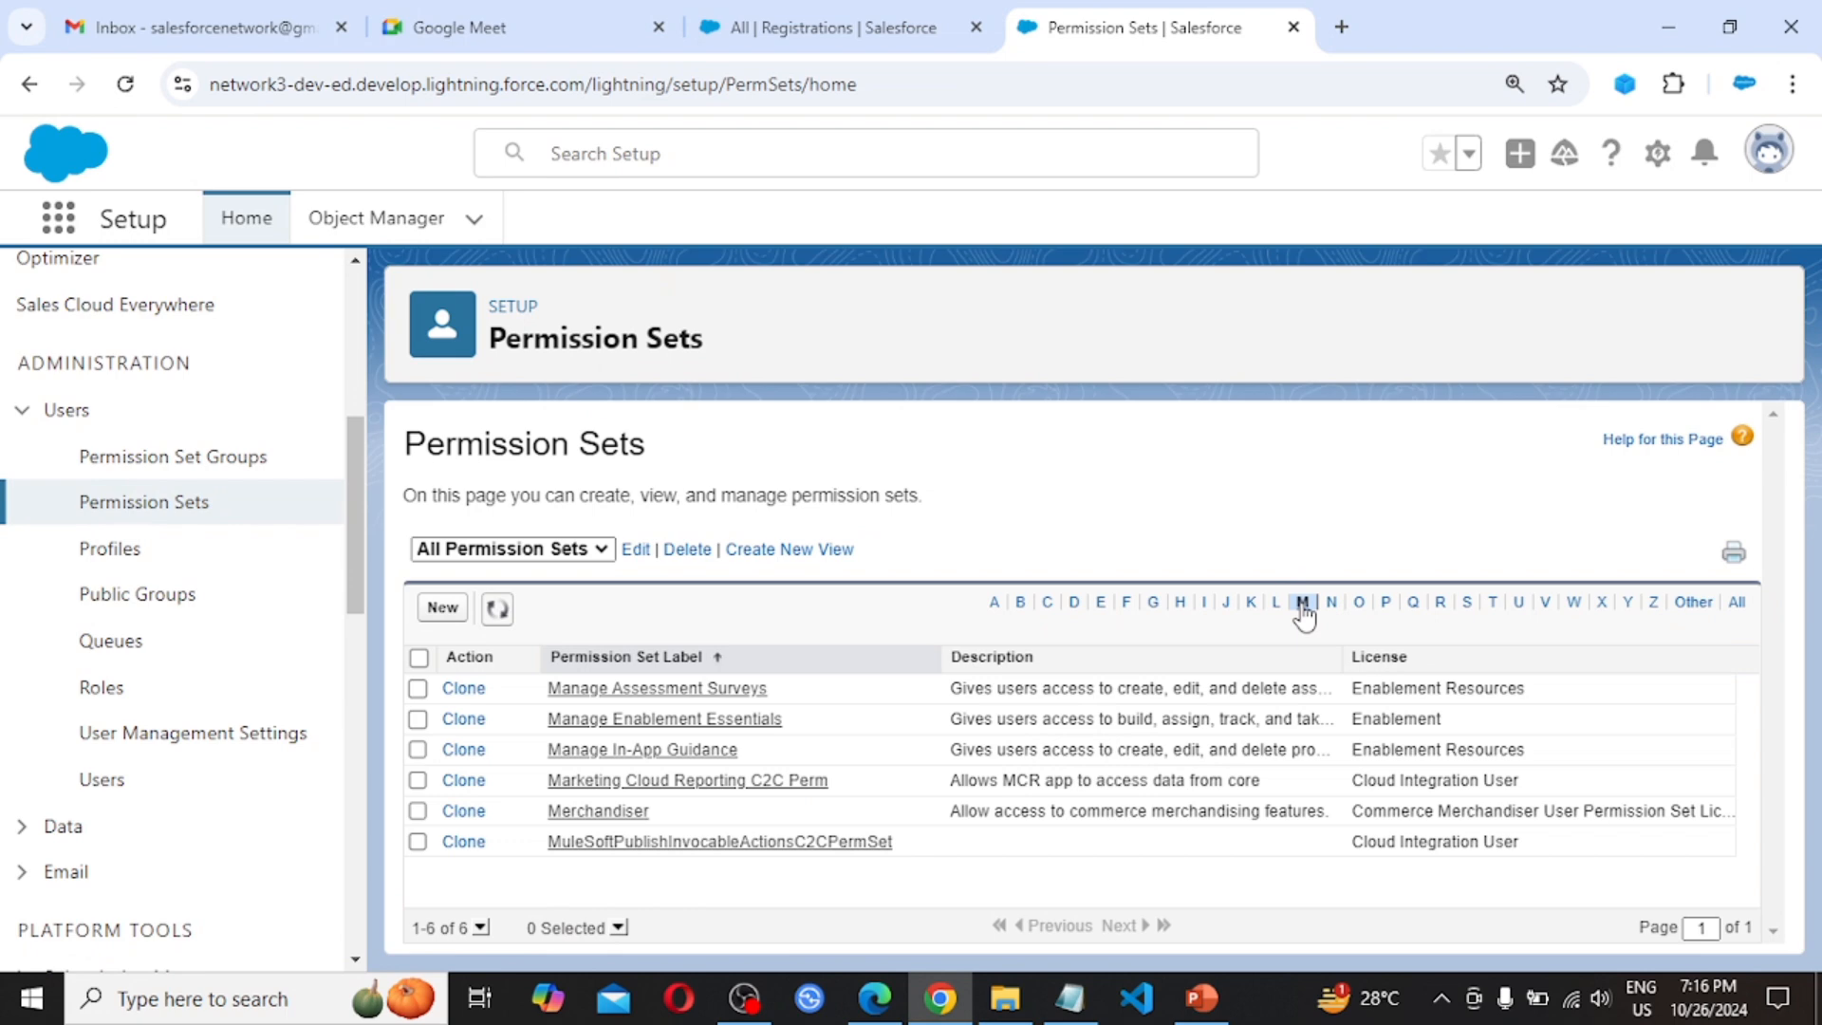
left_click(1362, 603)
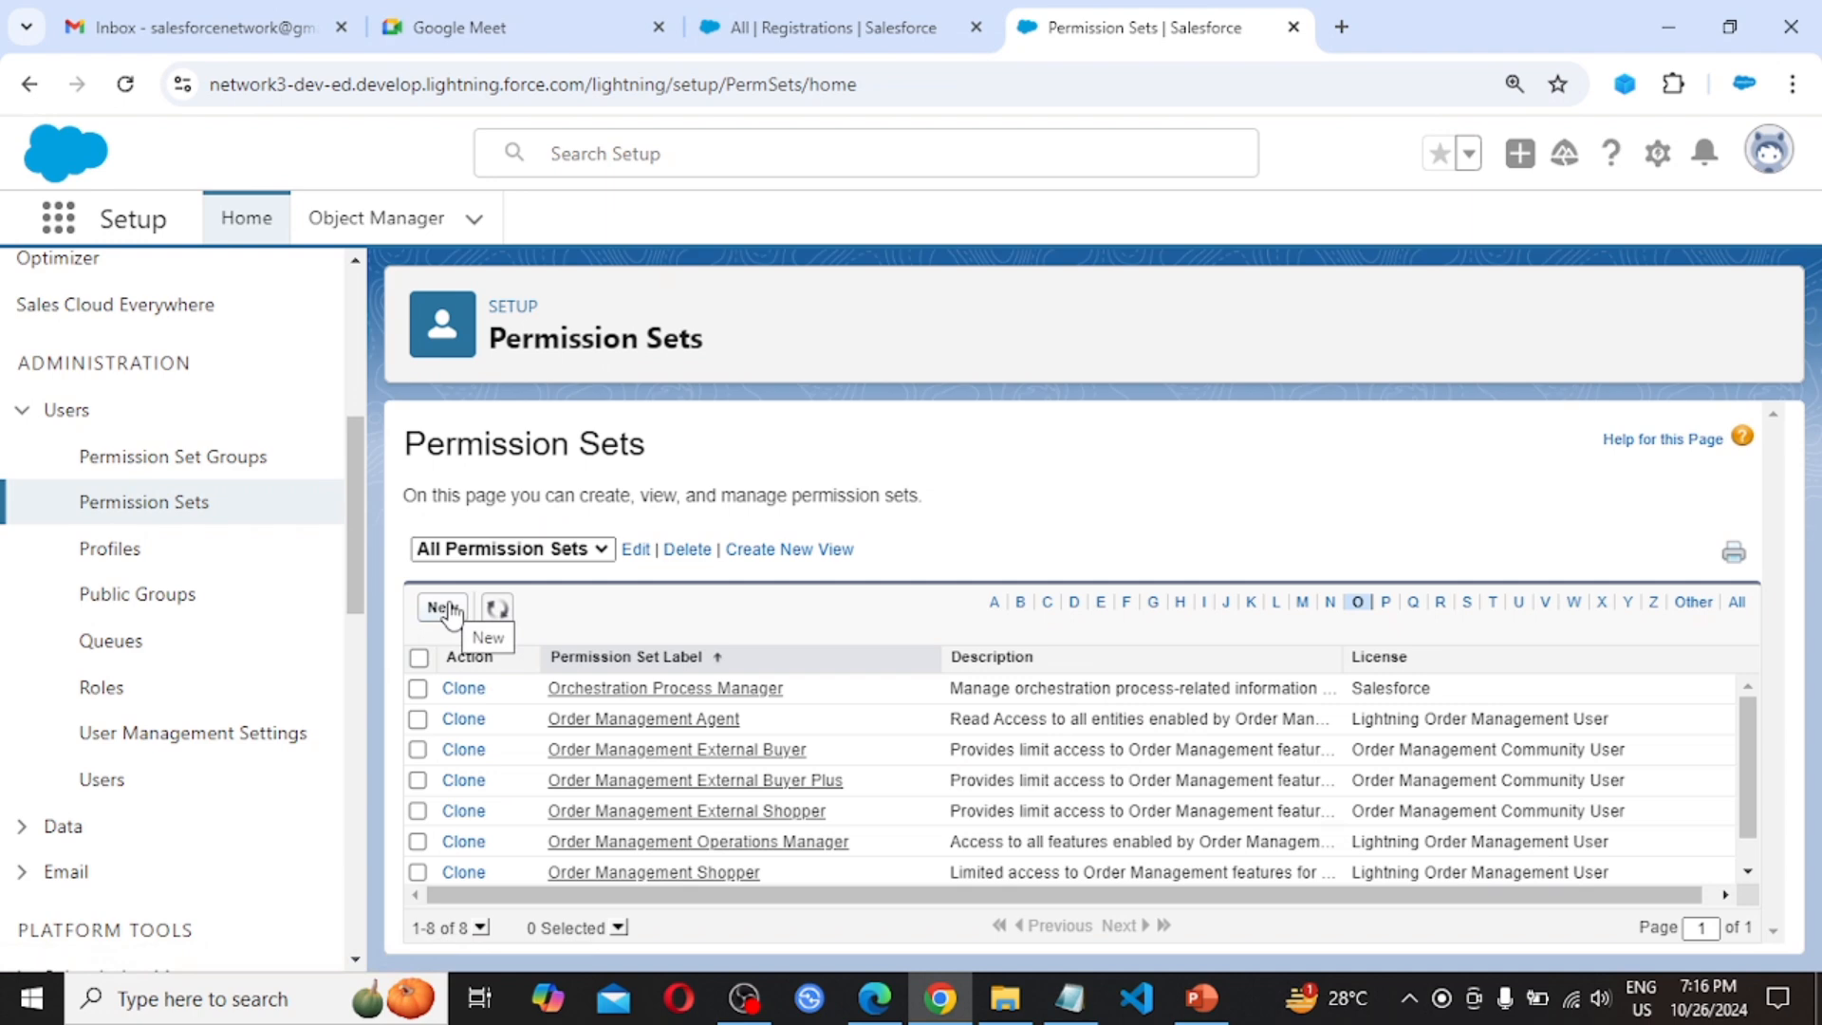
left_click(446, 608)
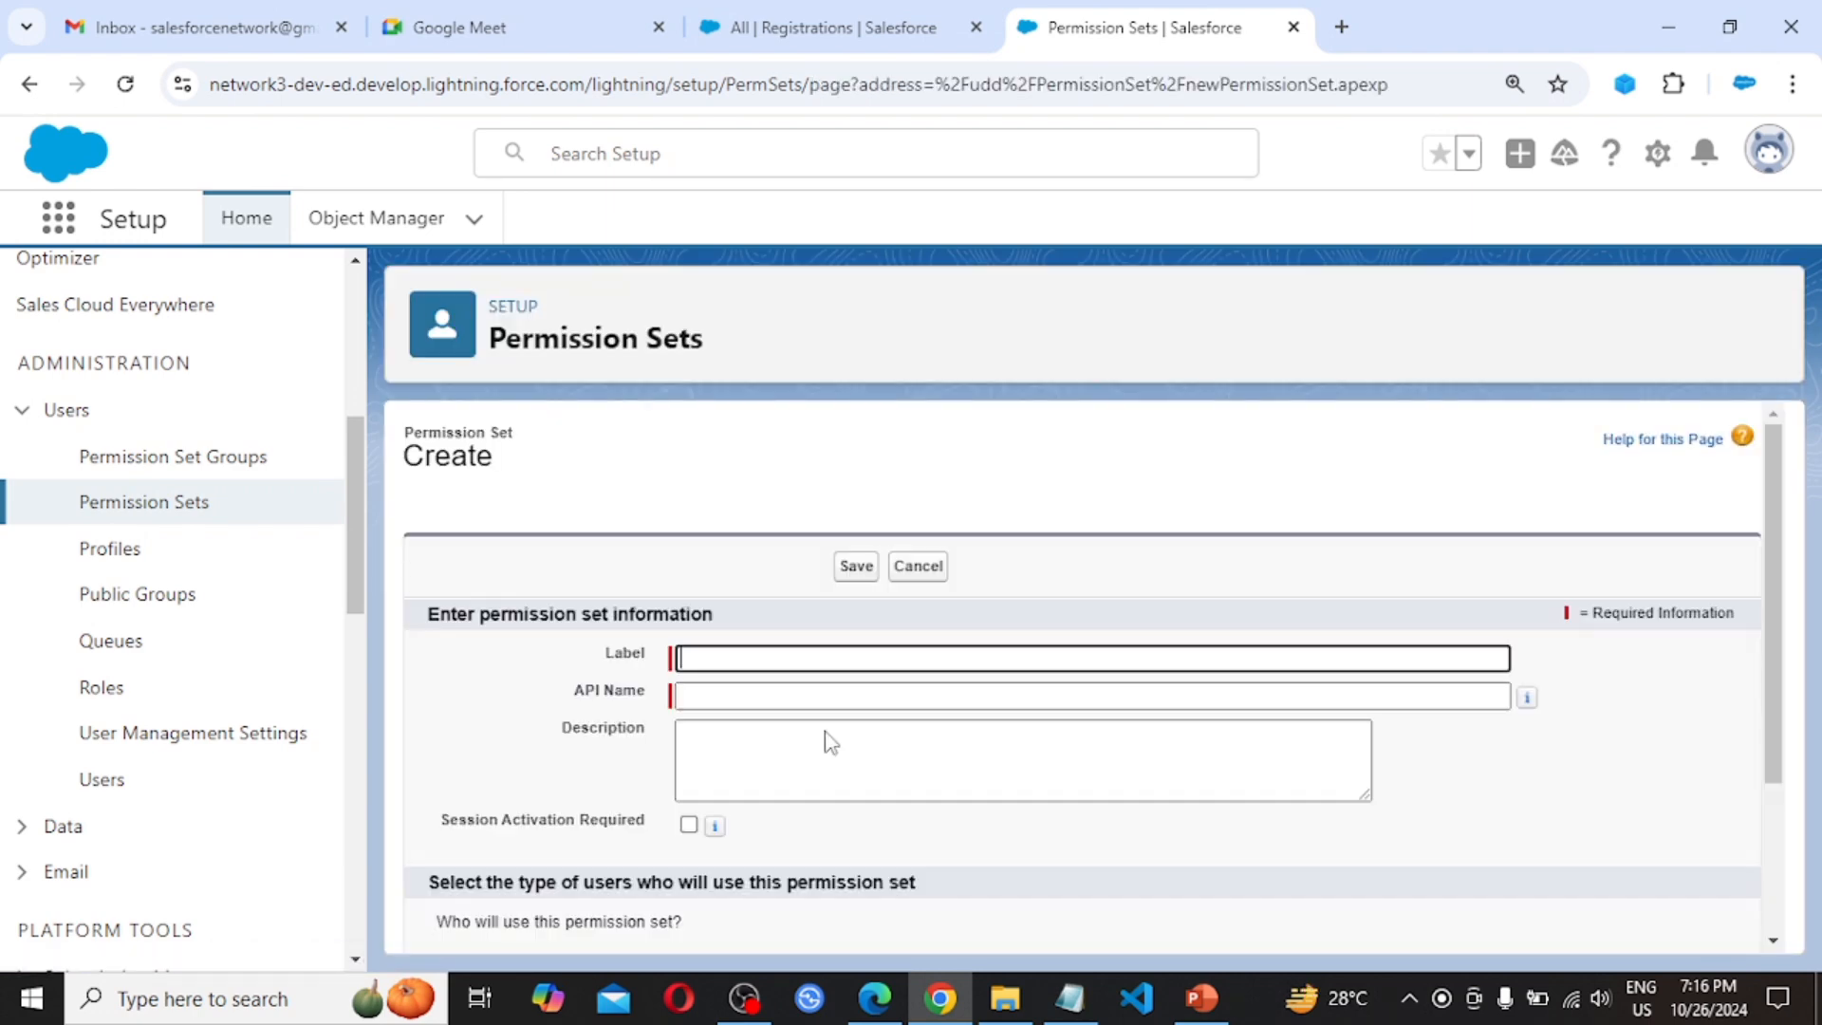
Save a permission set labelled 'Permission Set Demo' with API name Permission_Set_Demo and no license
left_click(713, 657)
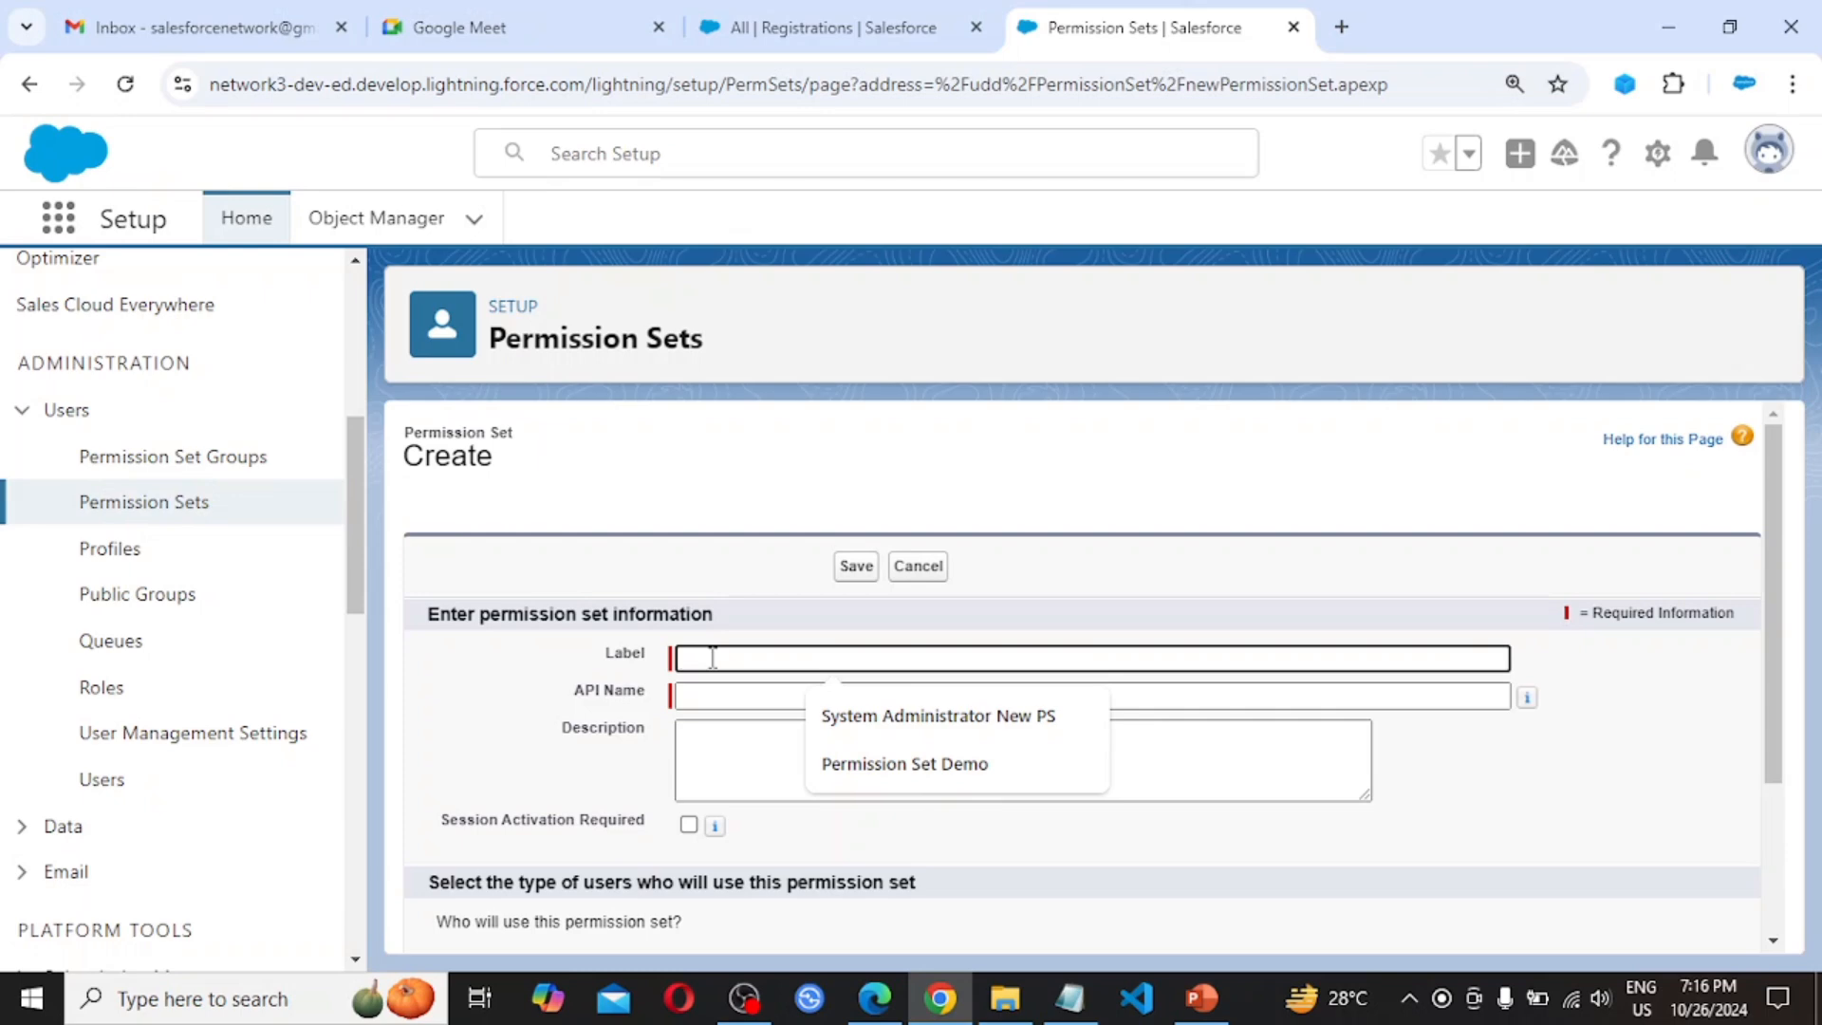
type("Permis")
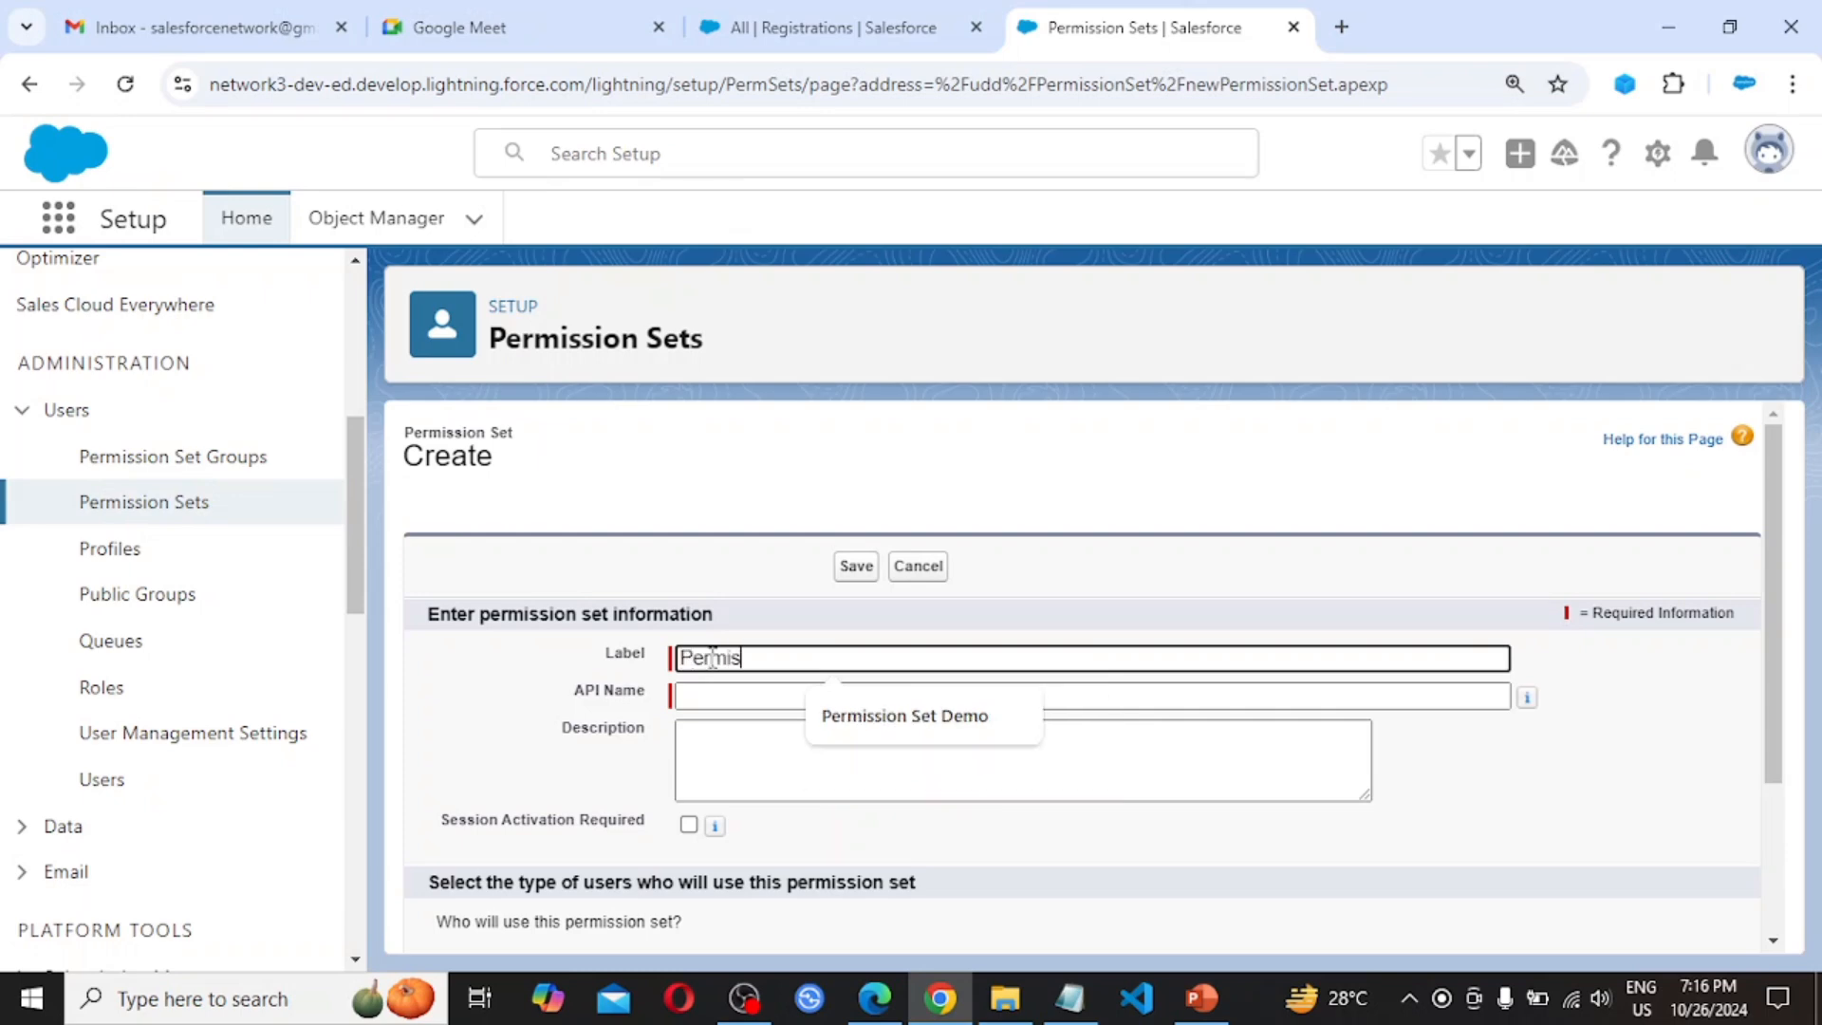
type("sion Set Demo")
key("Tab")
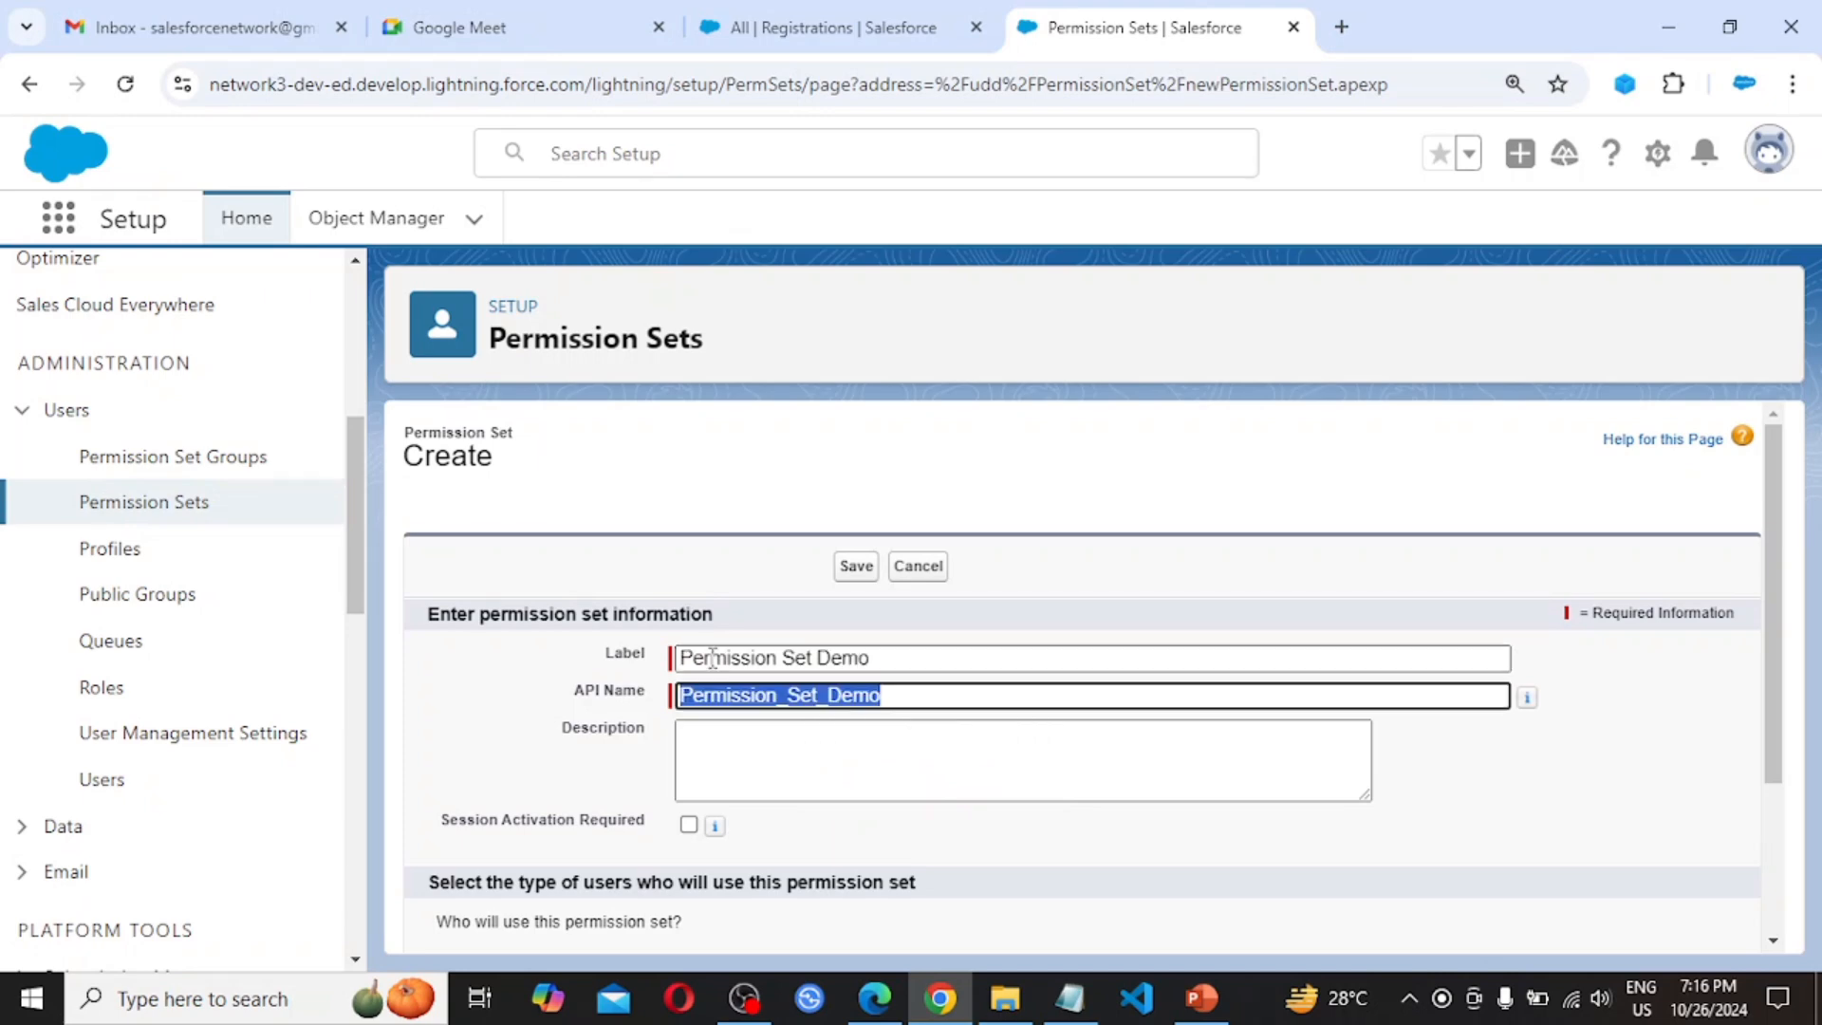
scroll(843, 781, "down", 2)
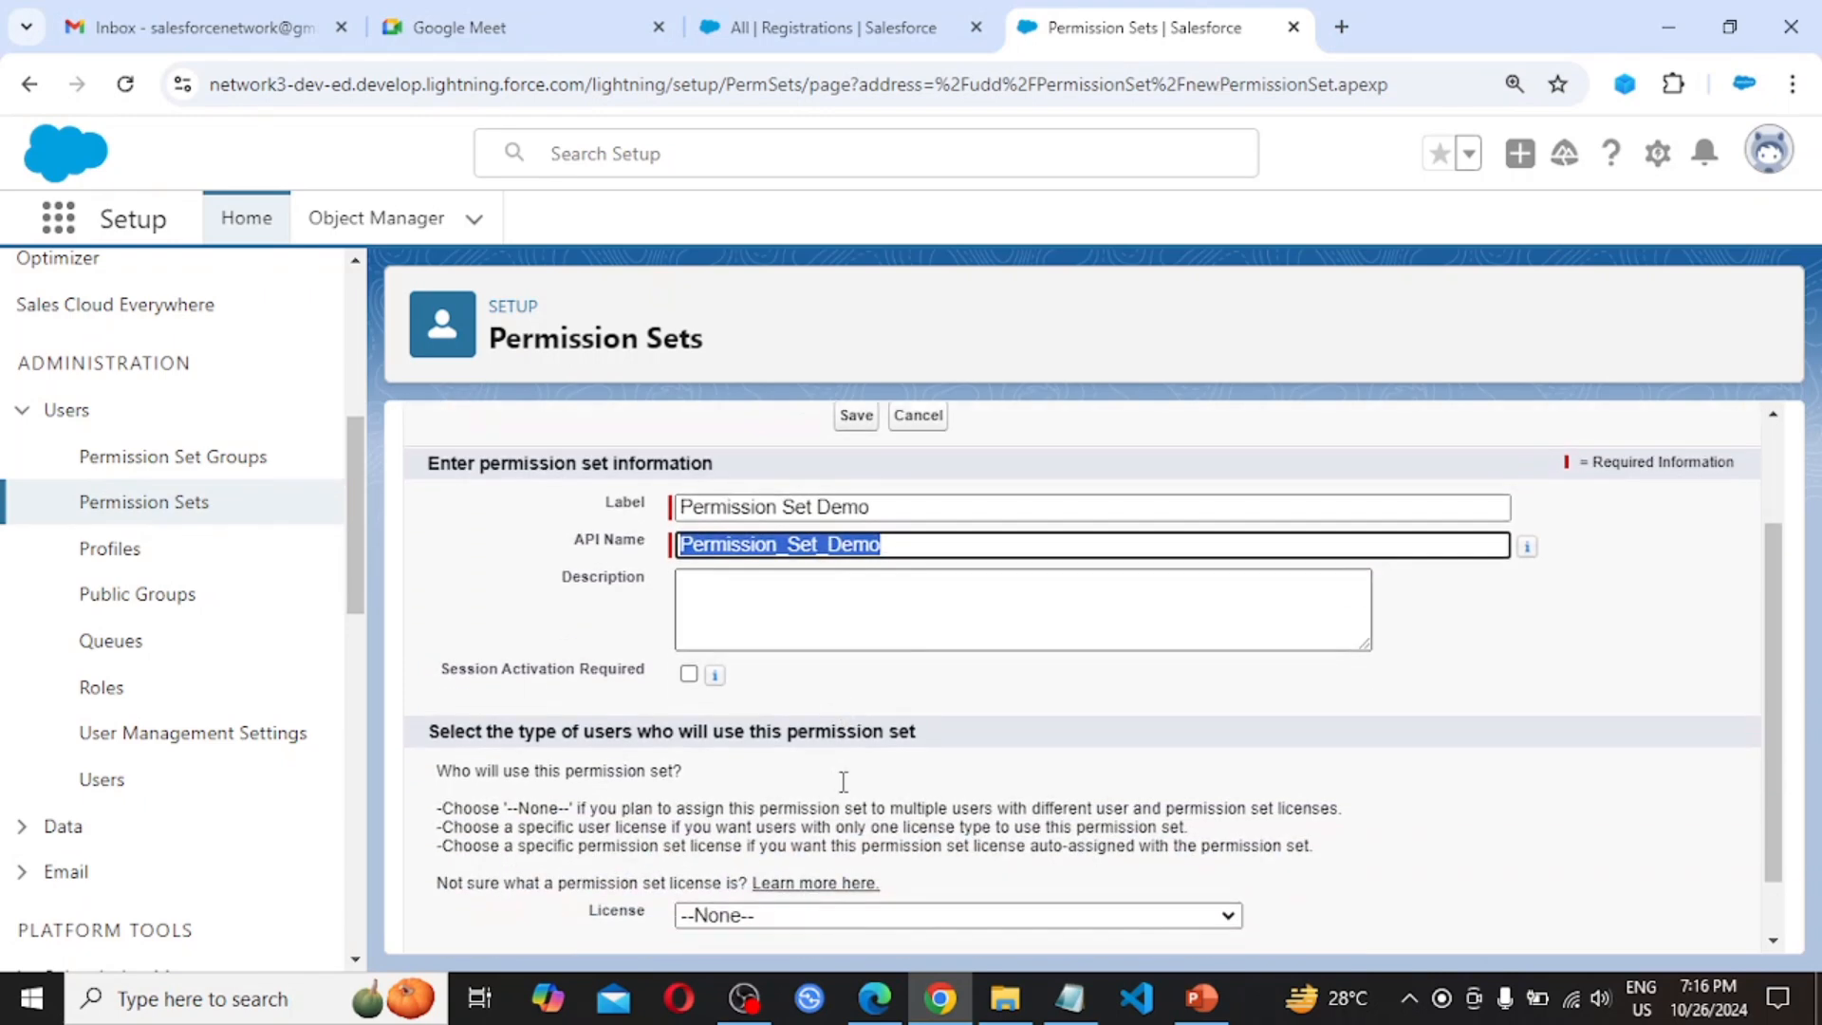
scroll(842, 781, "down", 1)
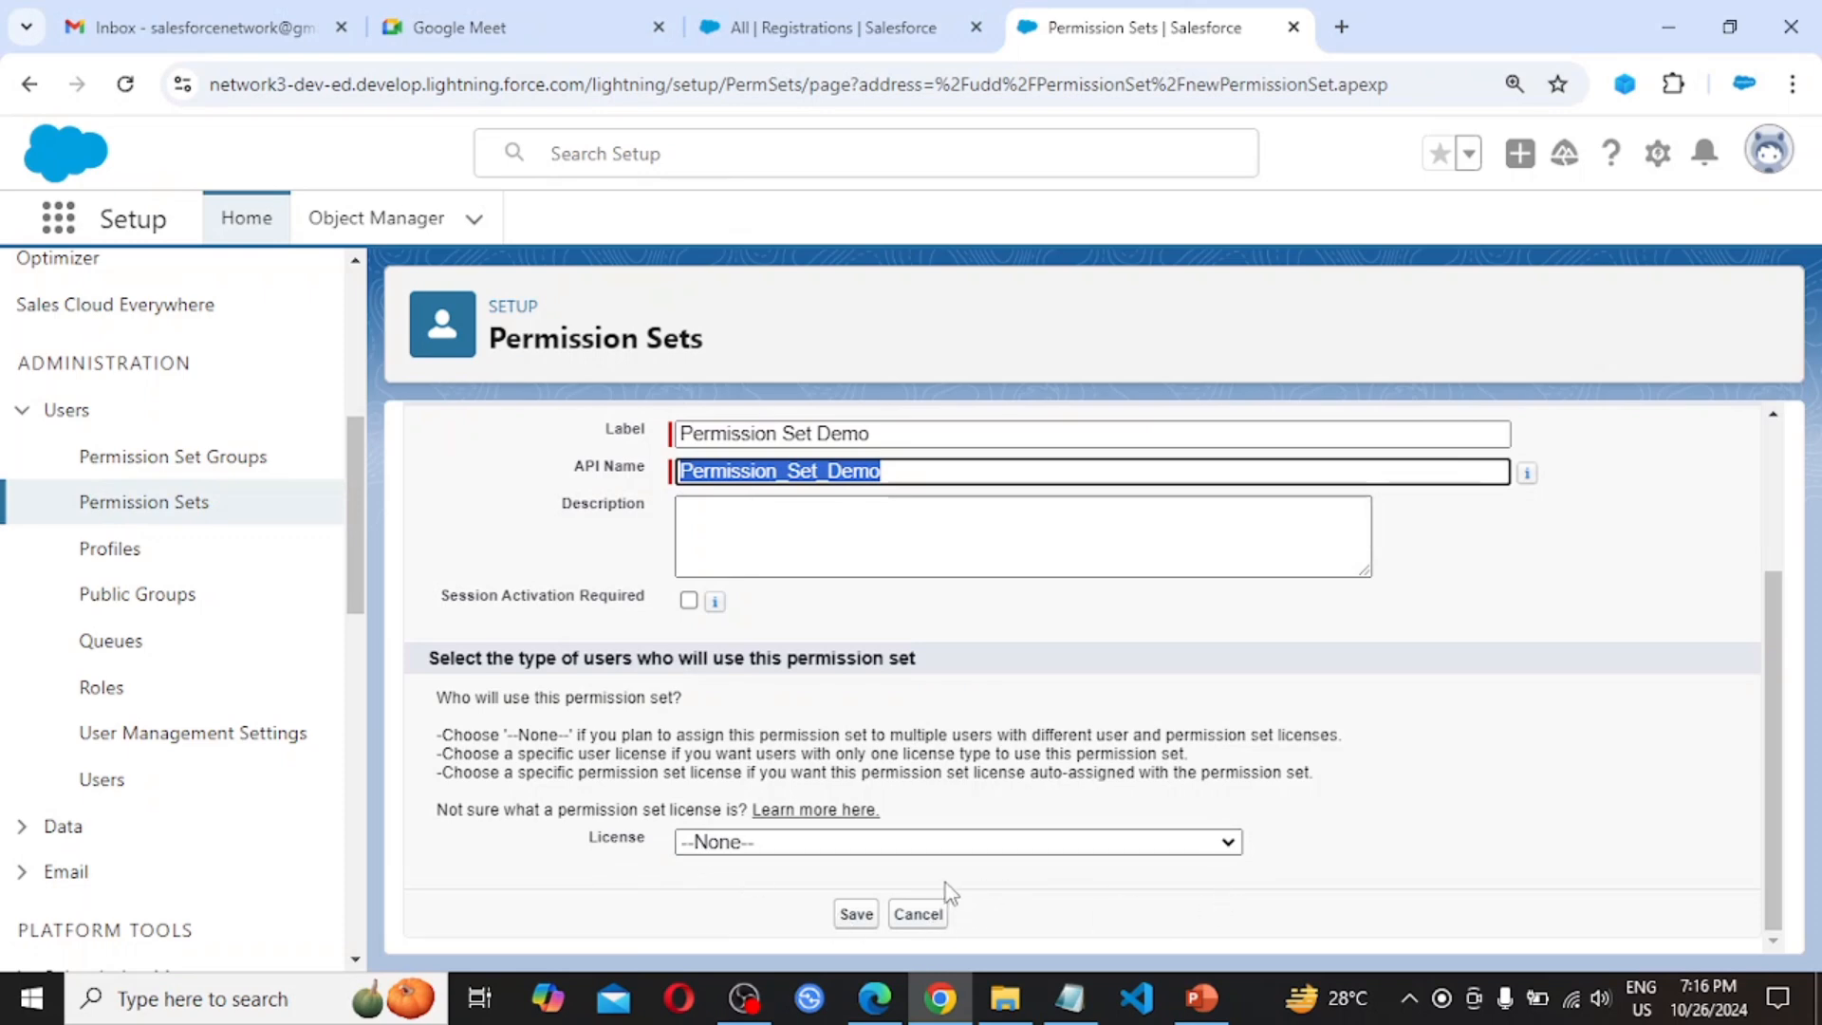
left_click(856, 915)
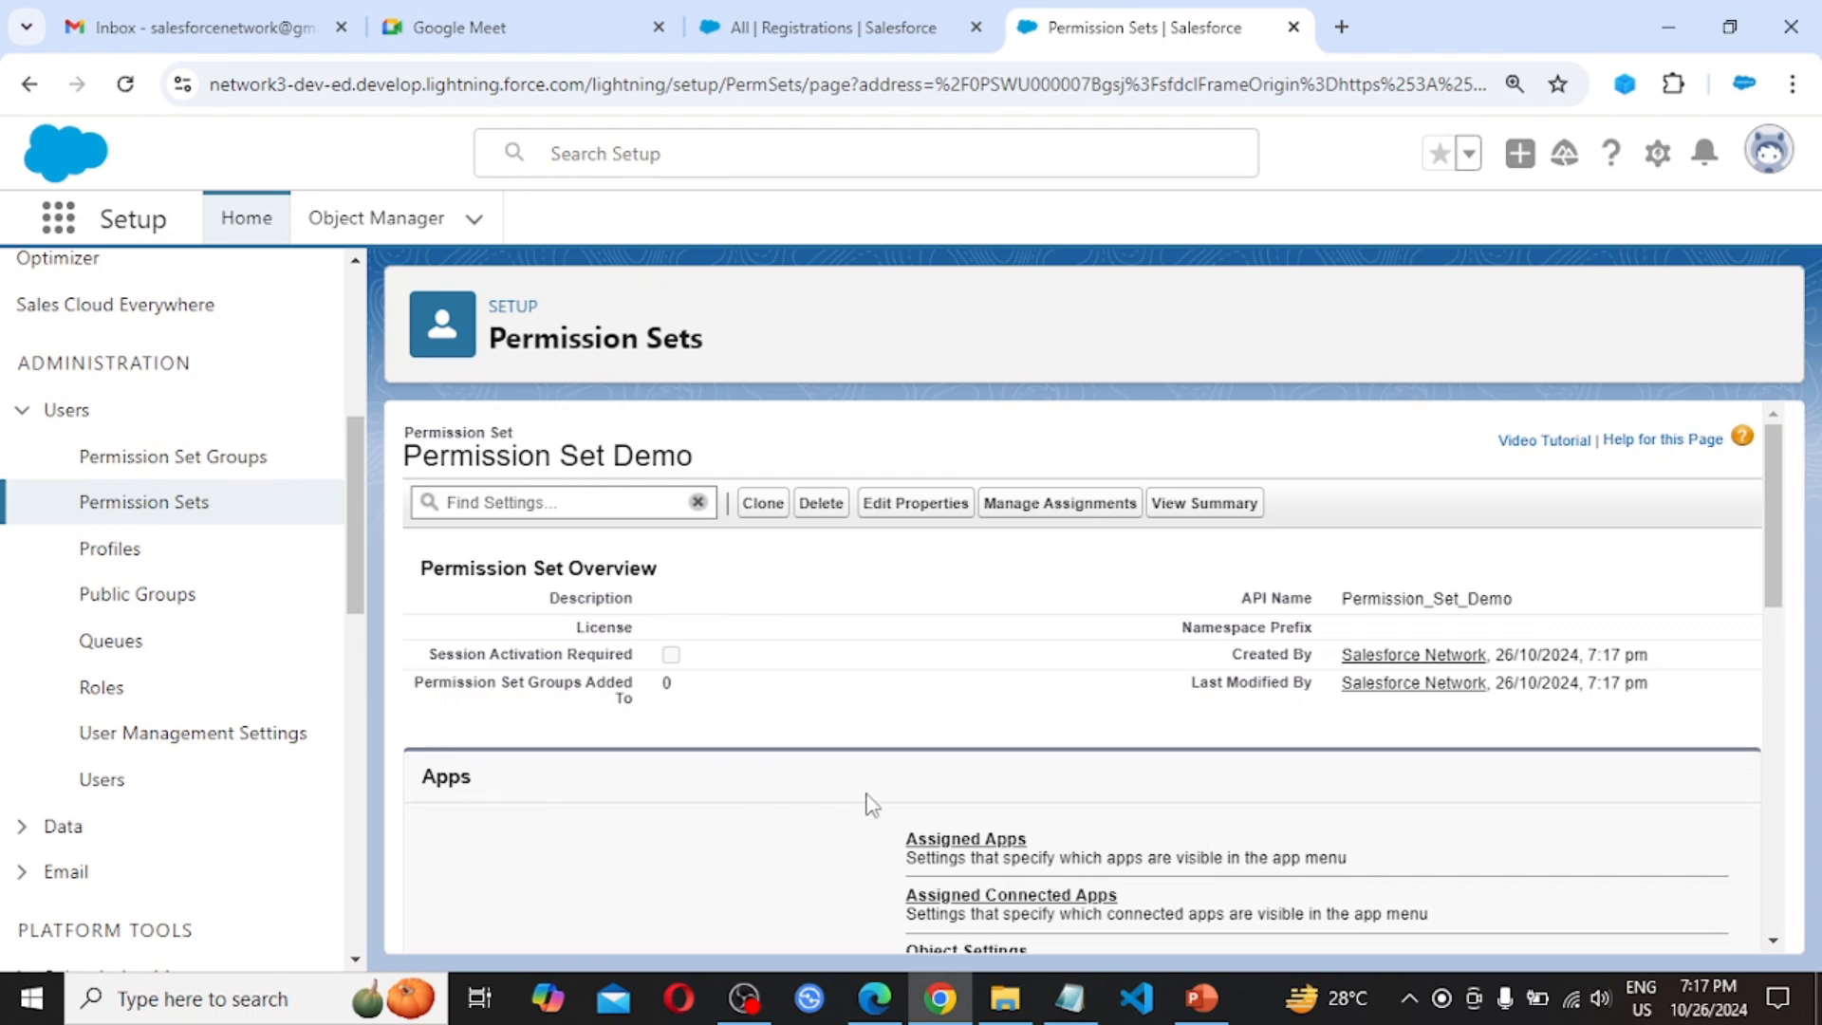
Show Permission Set Demo's Object Settings and search settings for 'Registration'
scroll(866, 805, "down", 3)
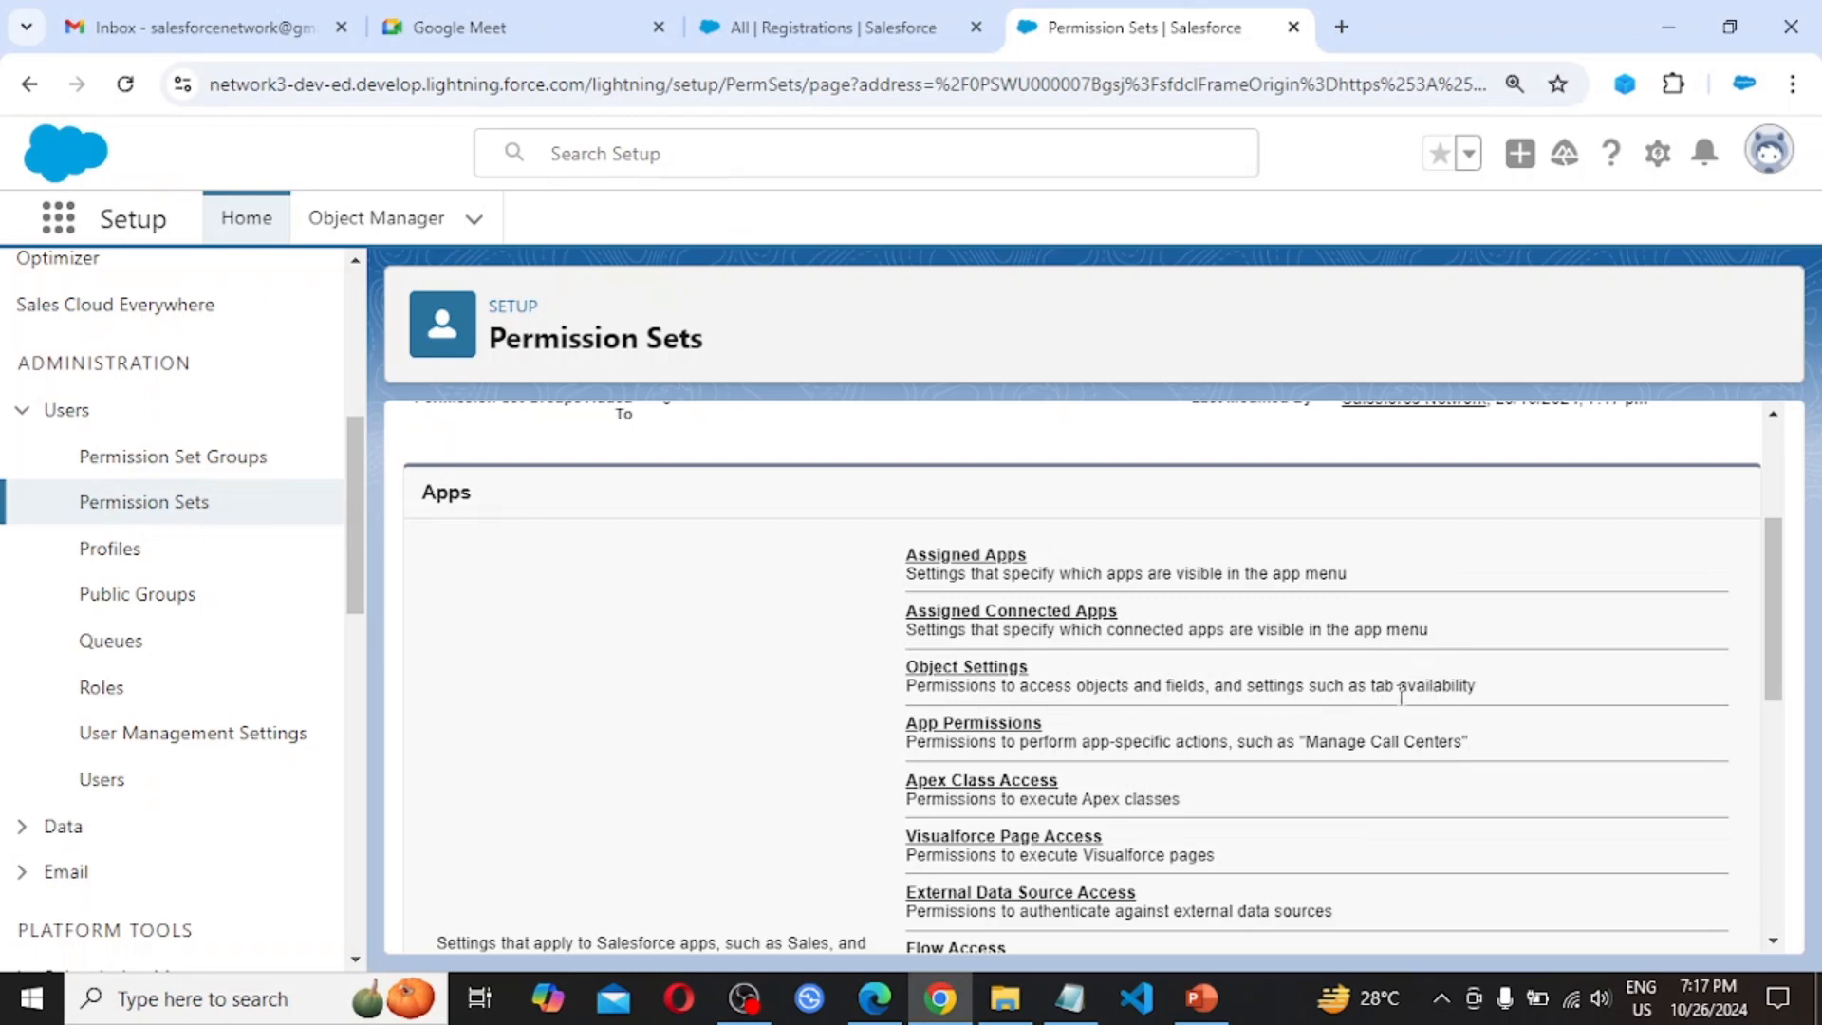
scroll(1058, 730, "down", 1)
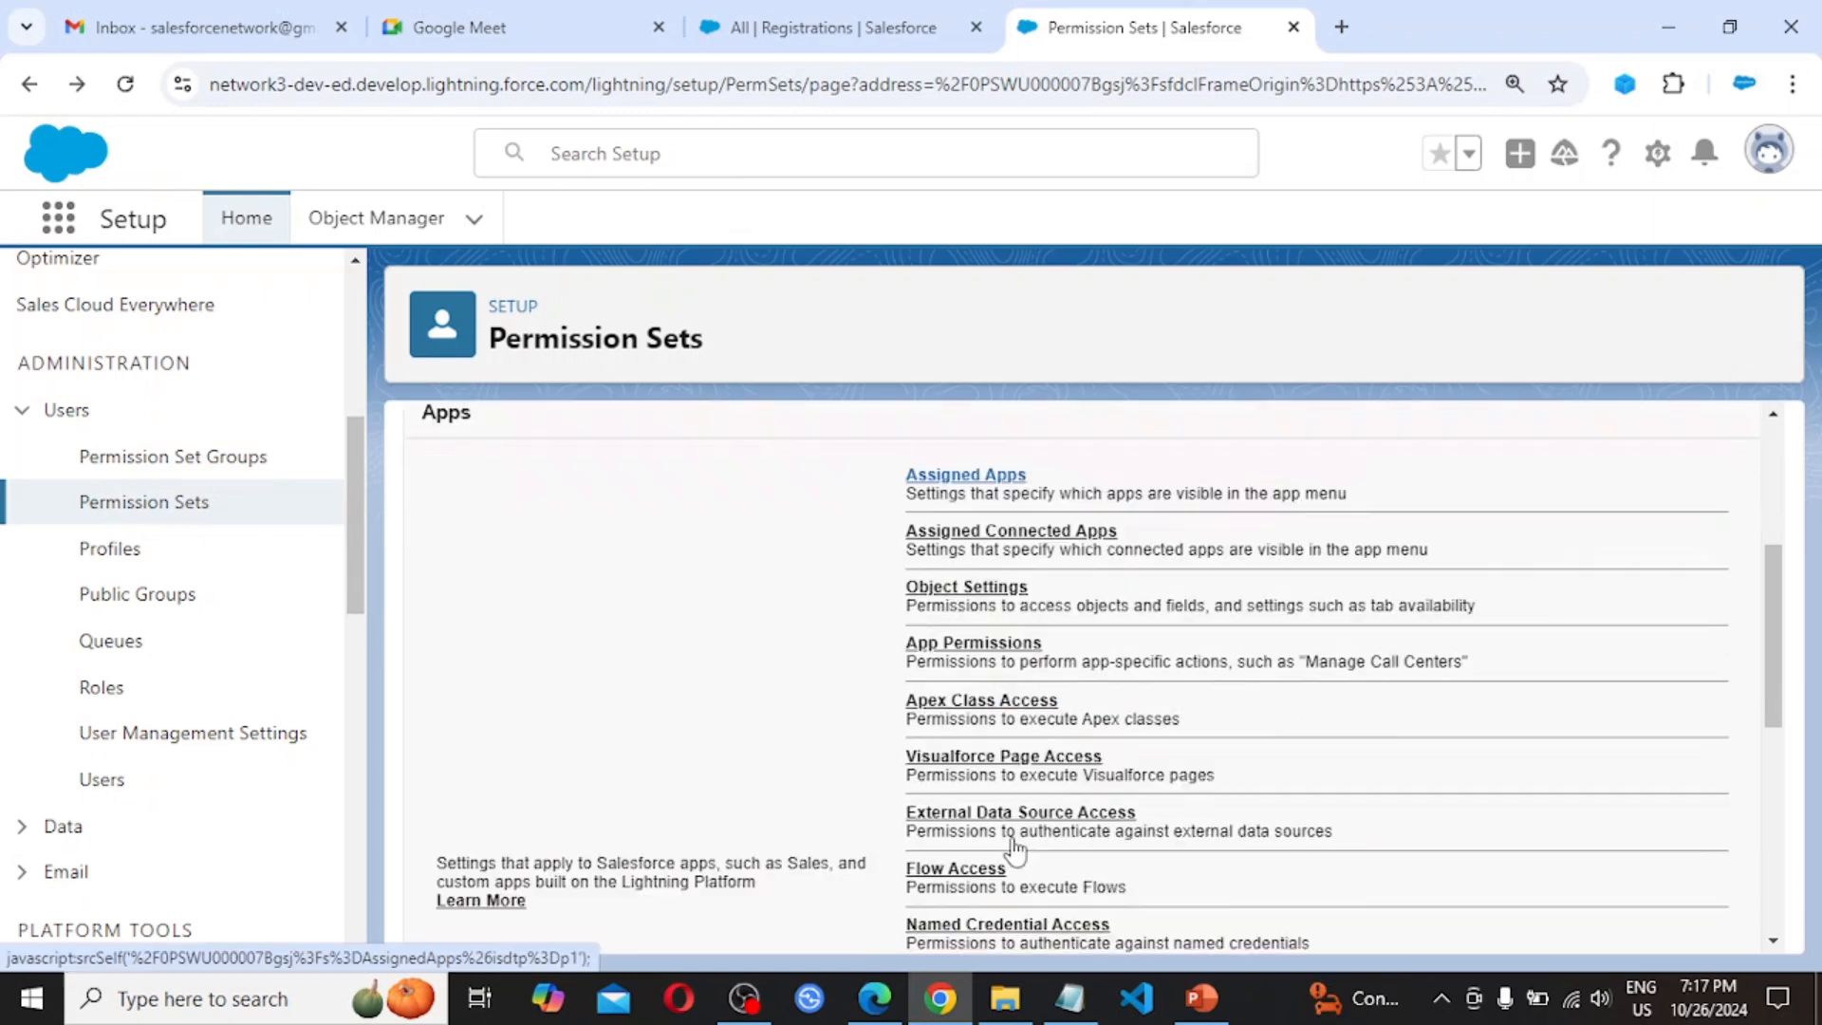
left_click(977, 588)
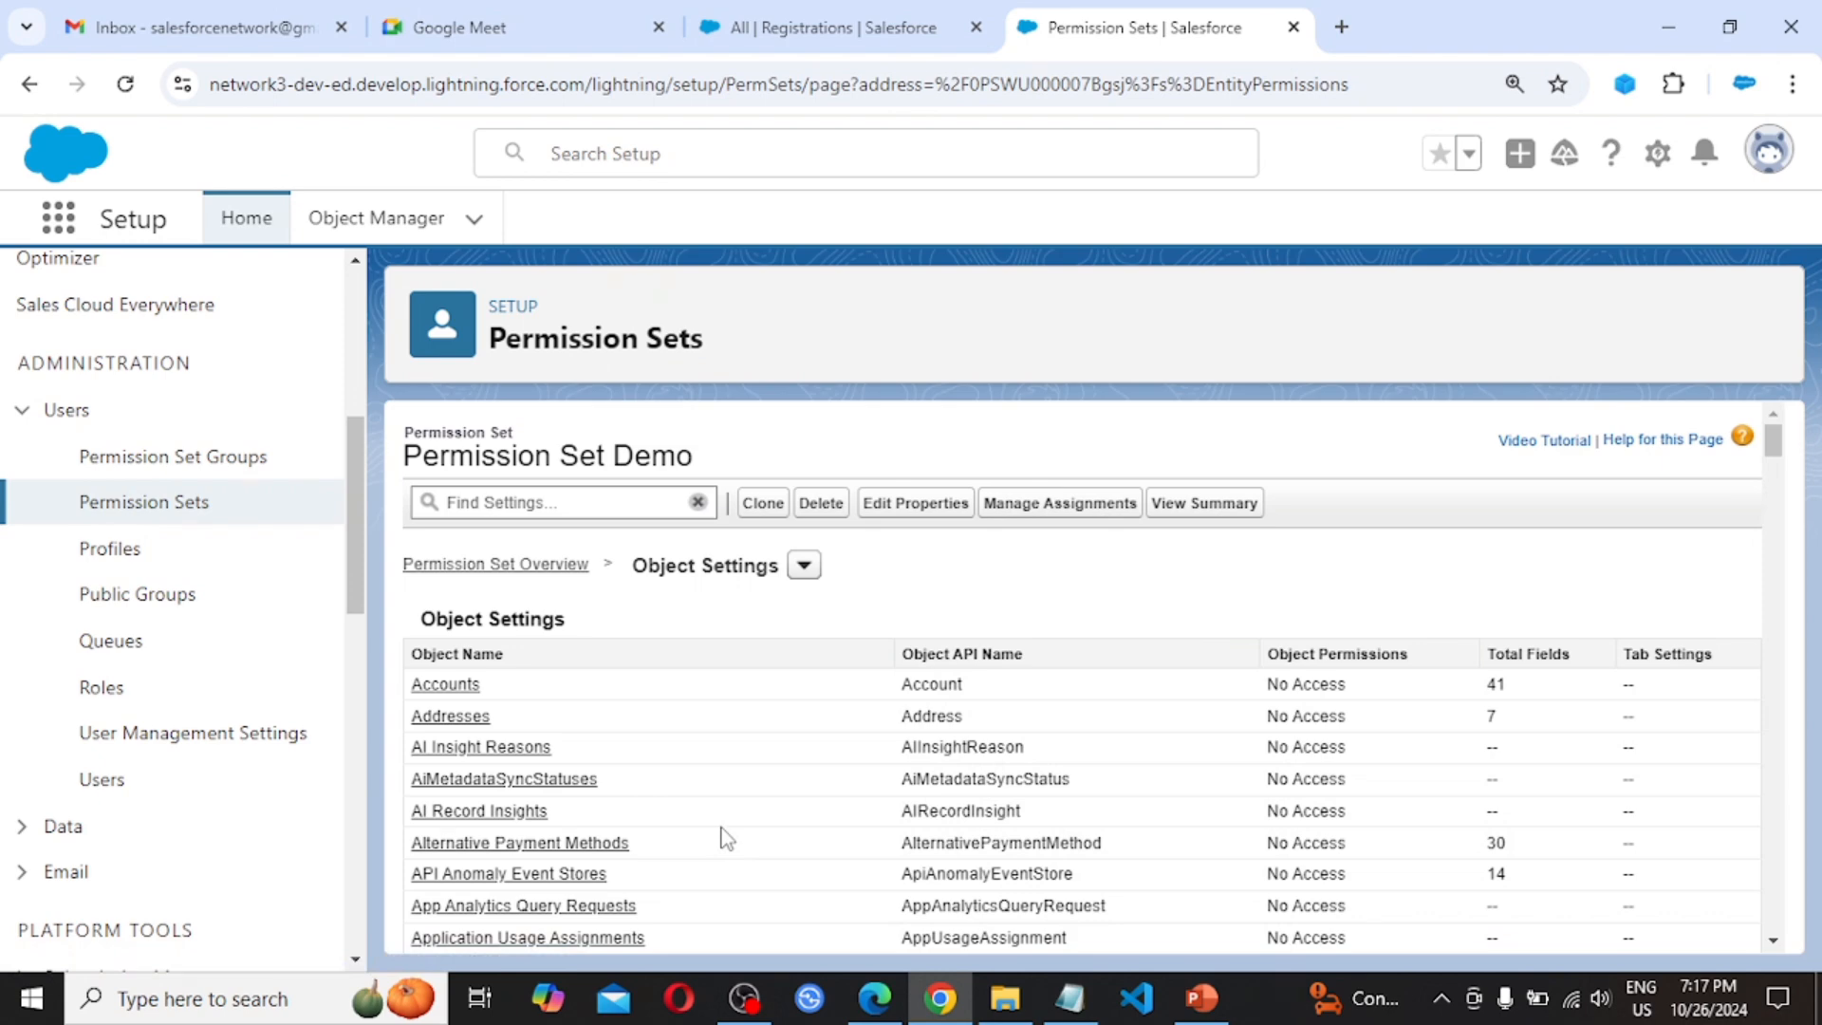
scroll(726, 838, "down", 6)
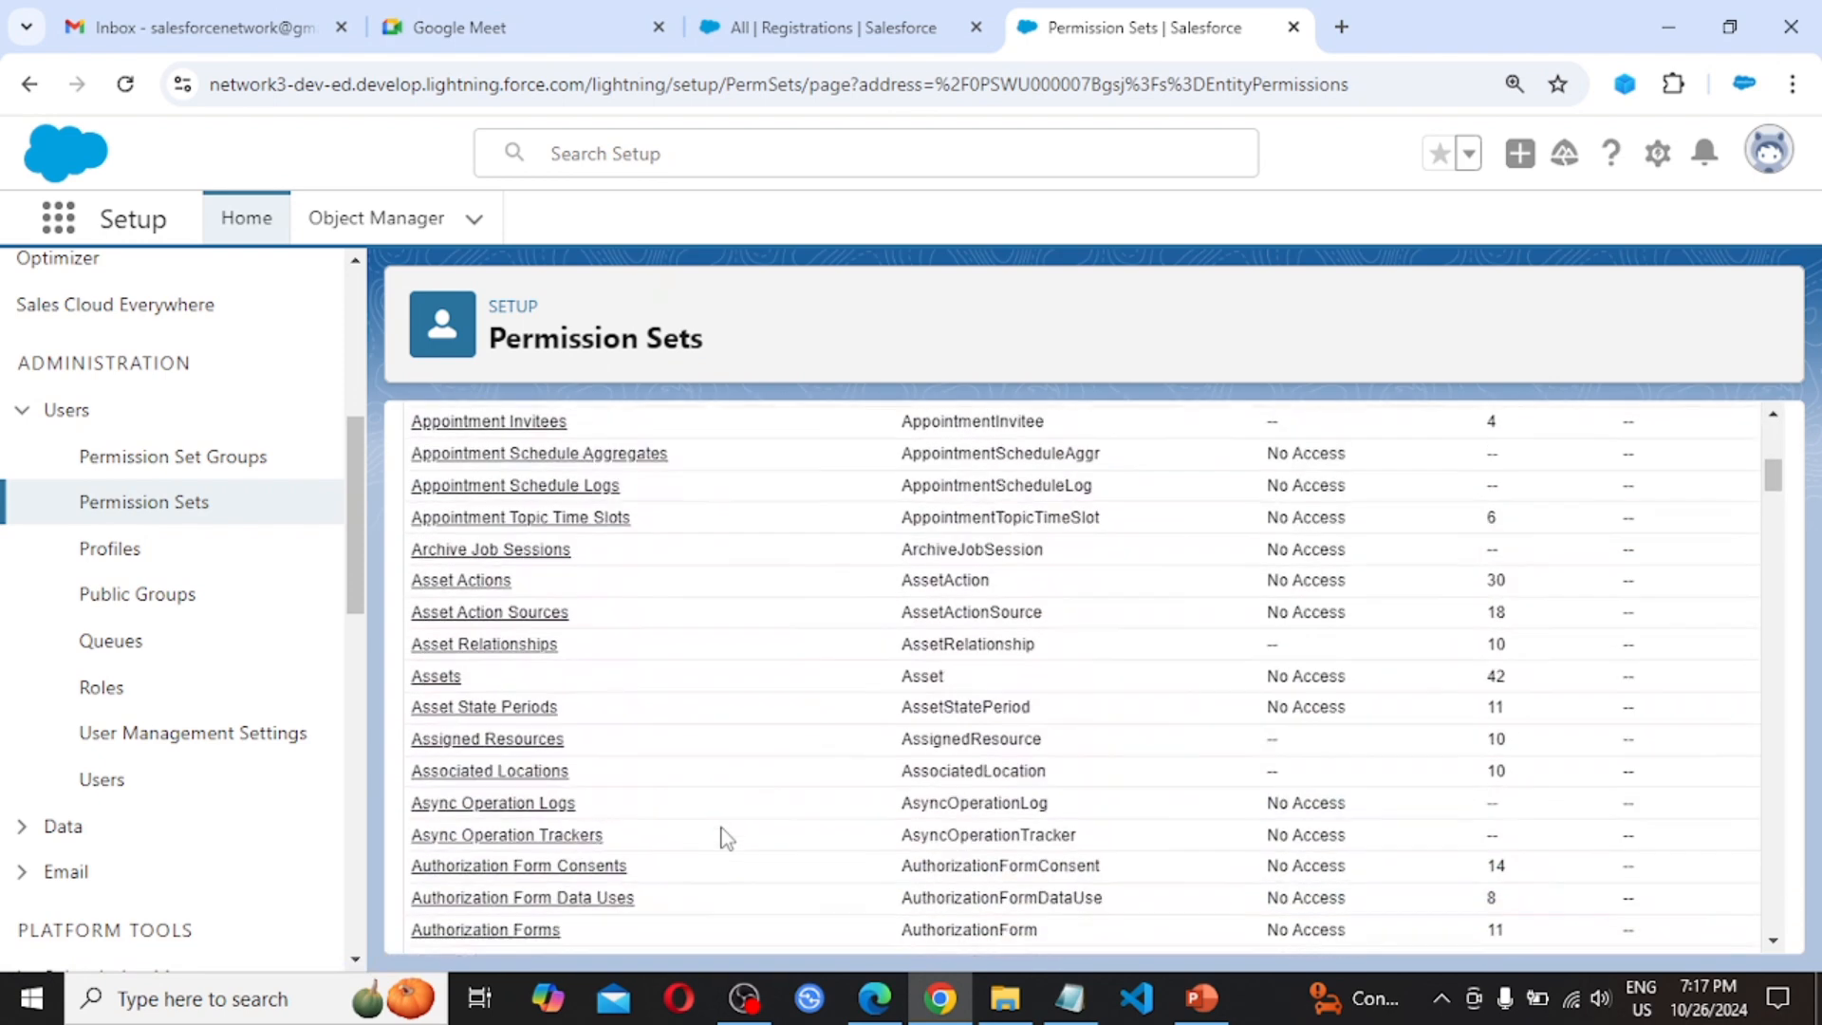
scroll(726, 838, "down", 3)
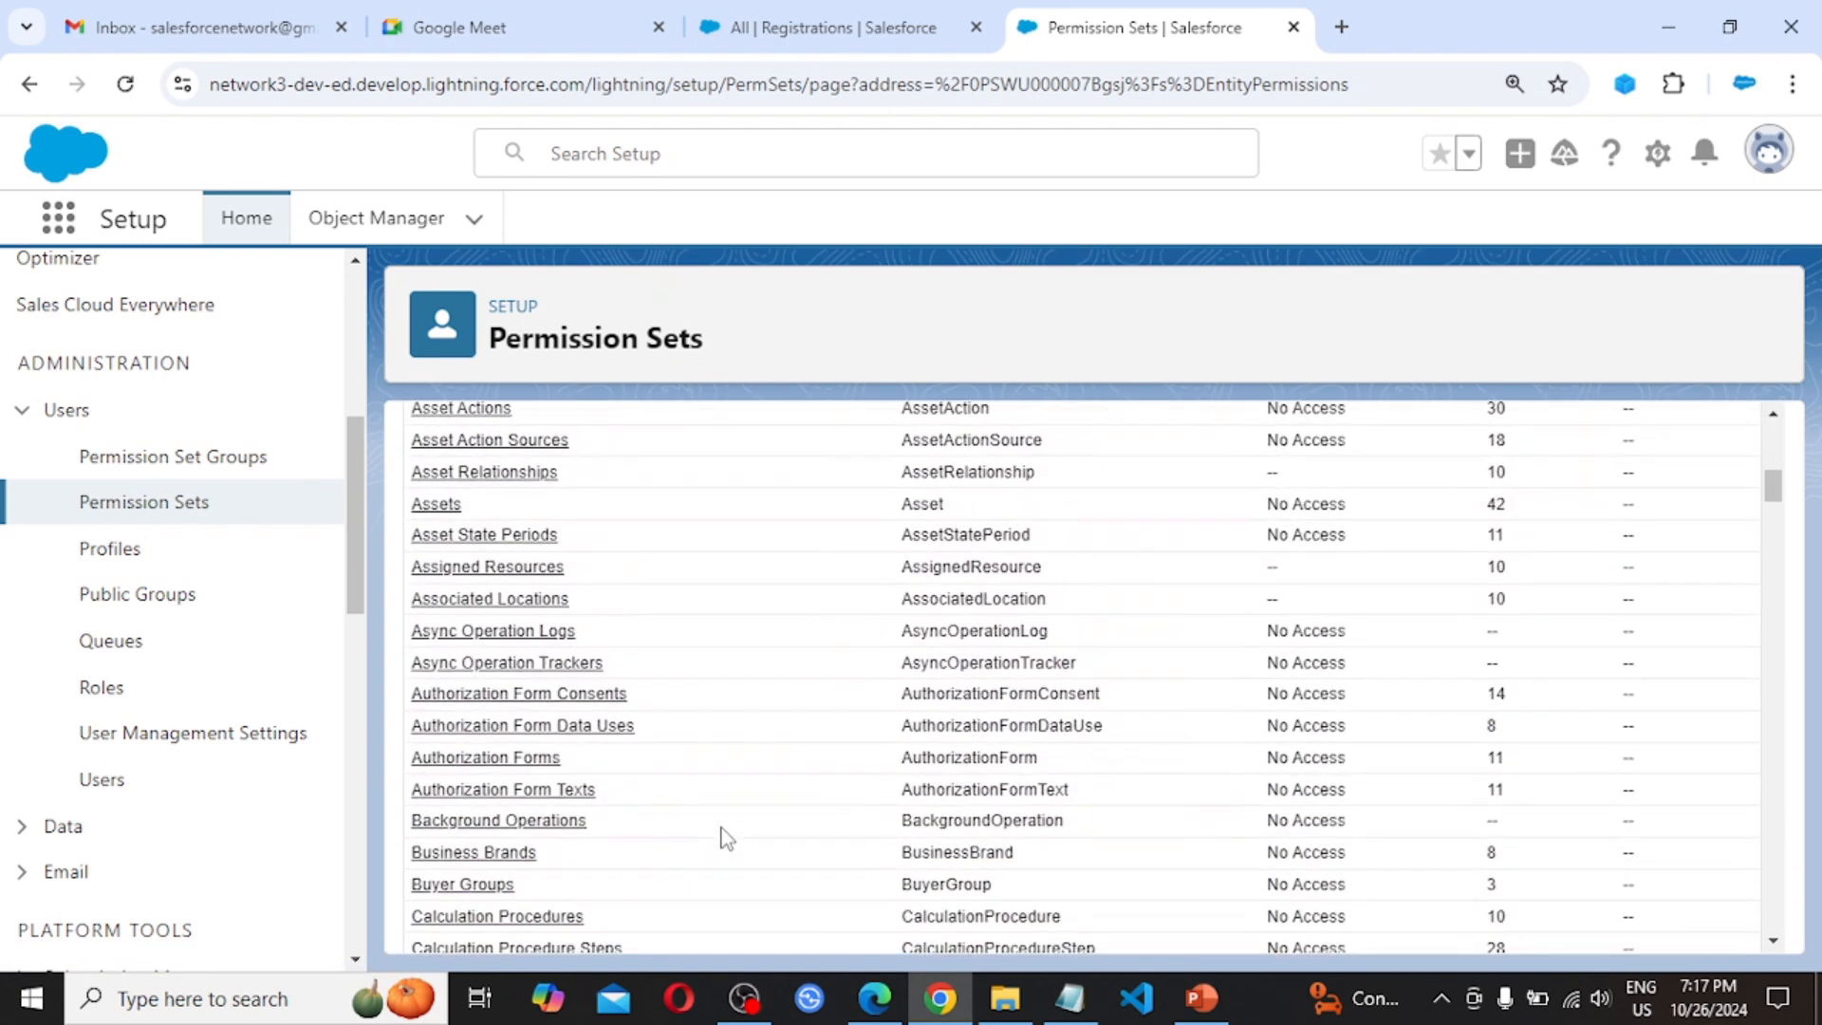
scroll(725, 838, "up", 10)
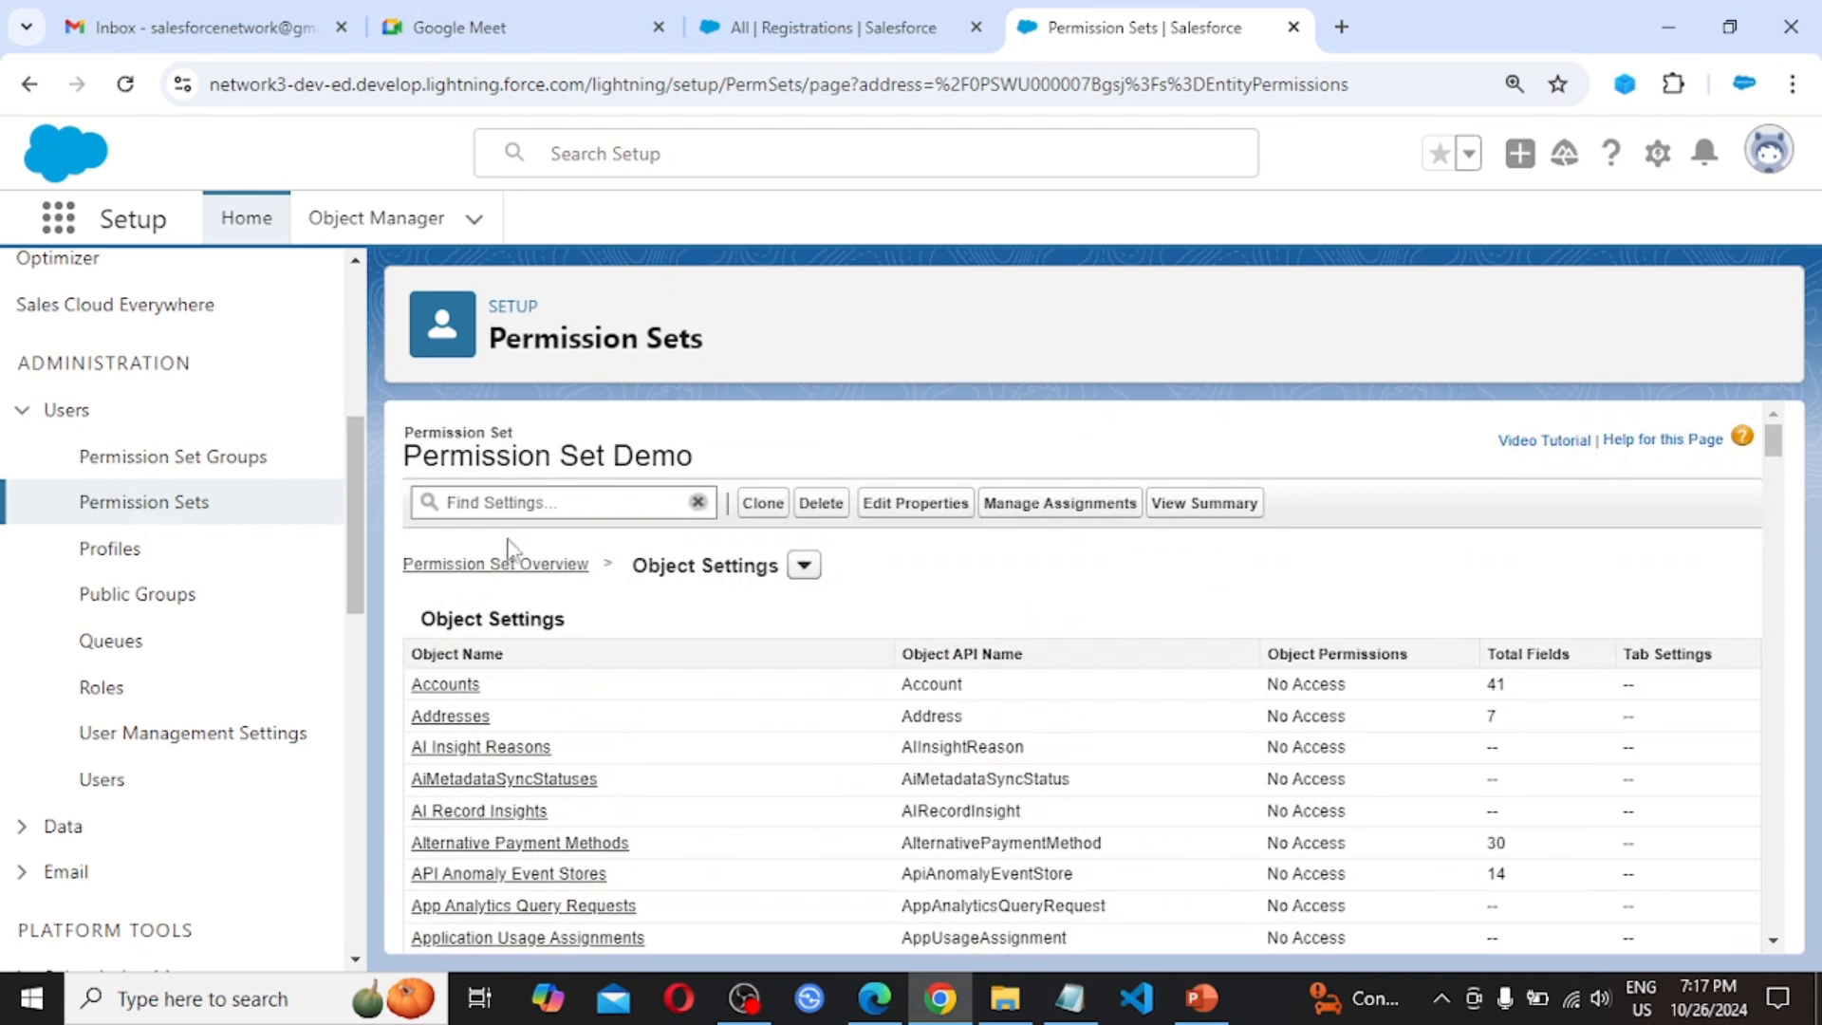
left_click(504, 503)
type("Re")
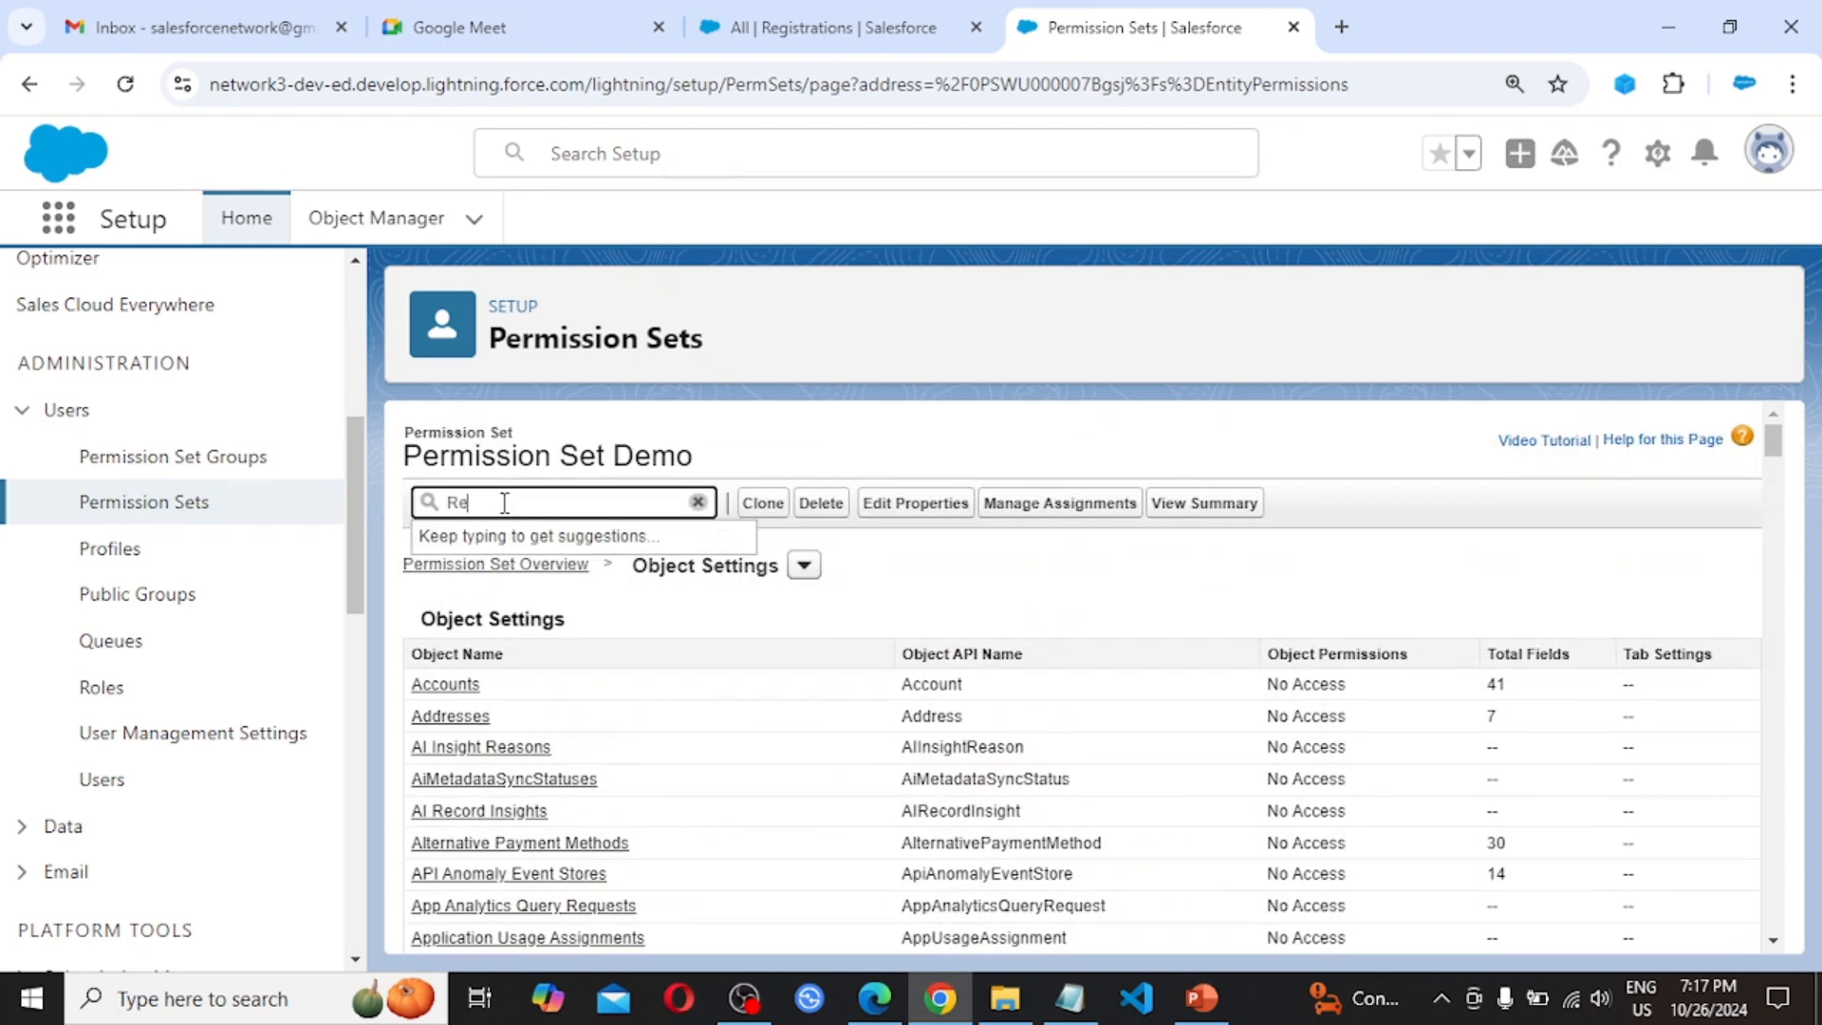
type("g")
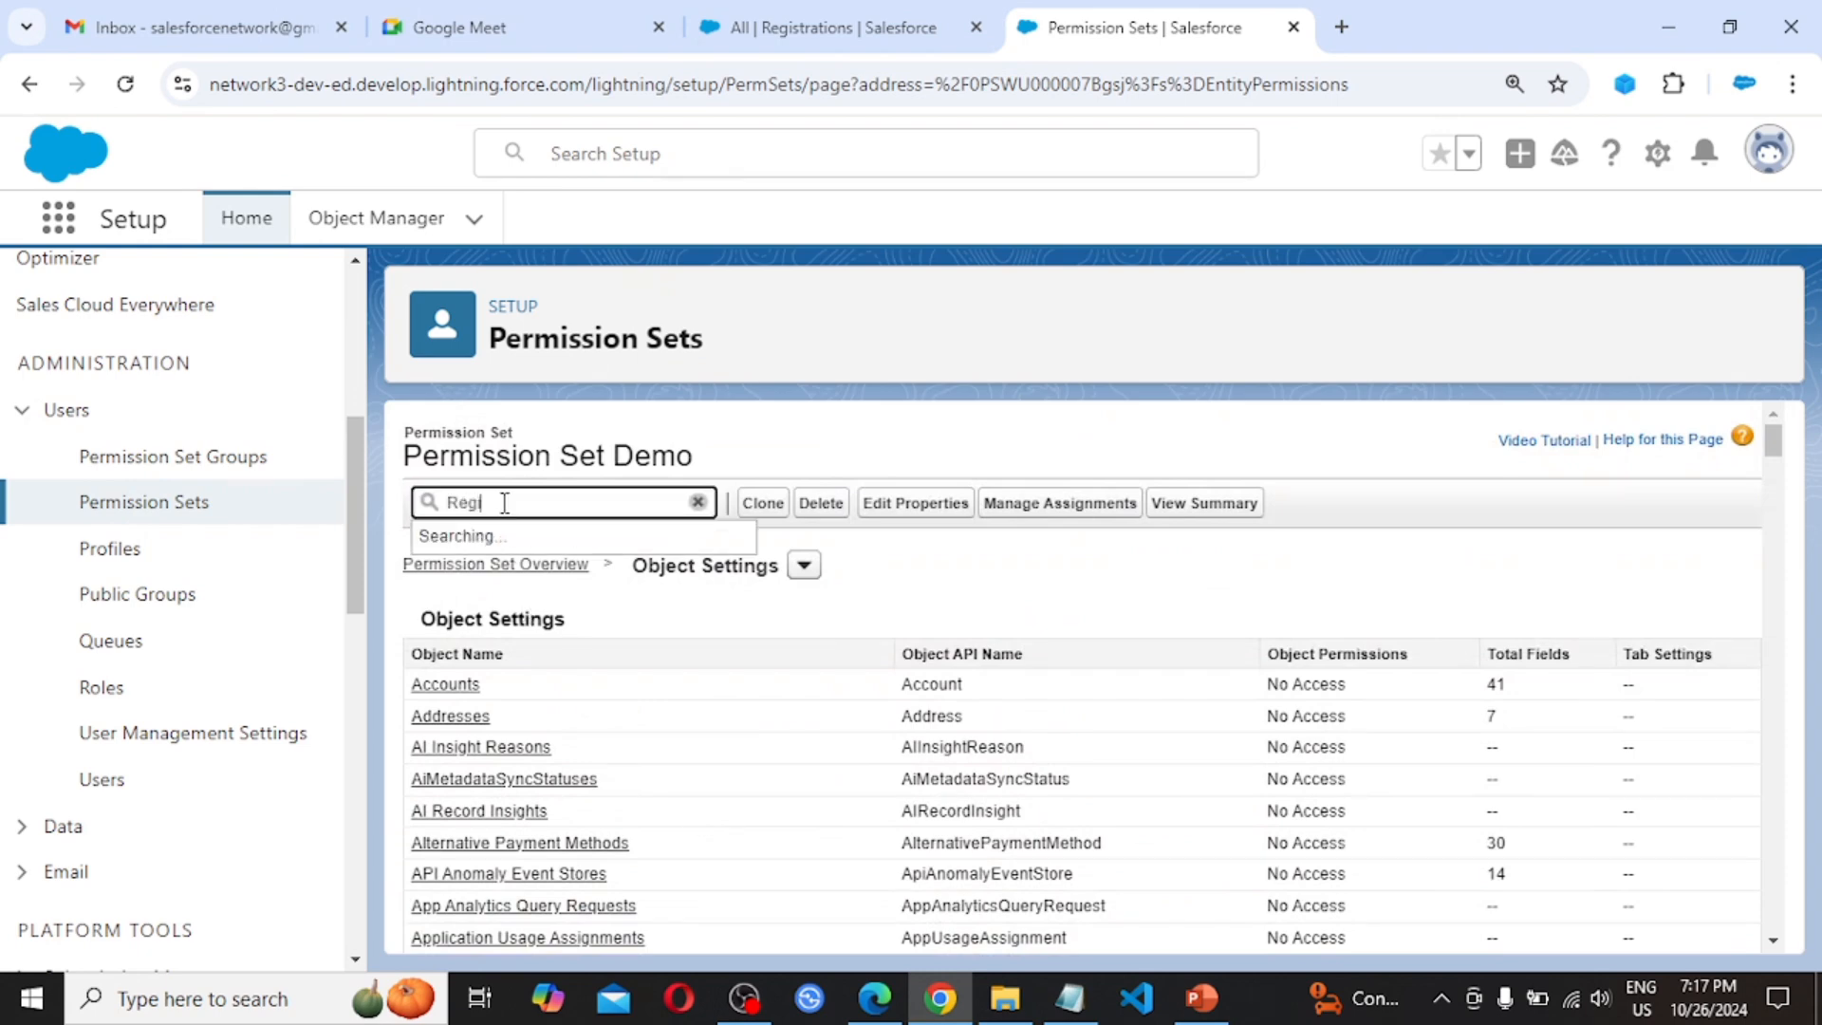
type("istration")
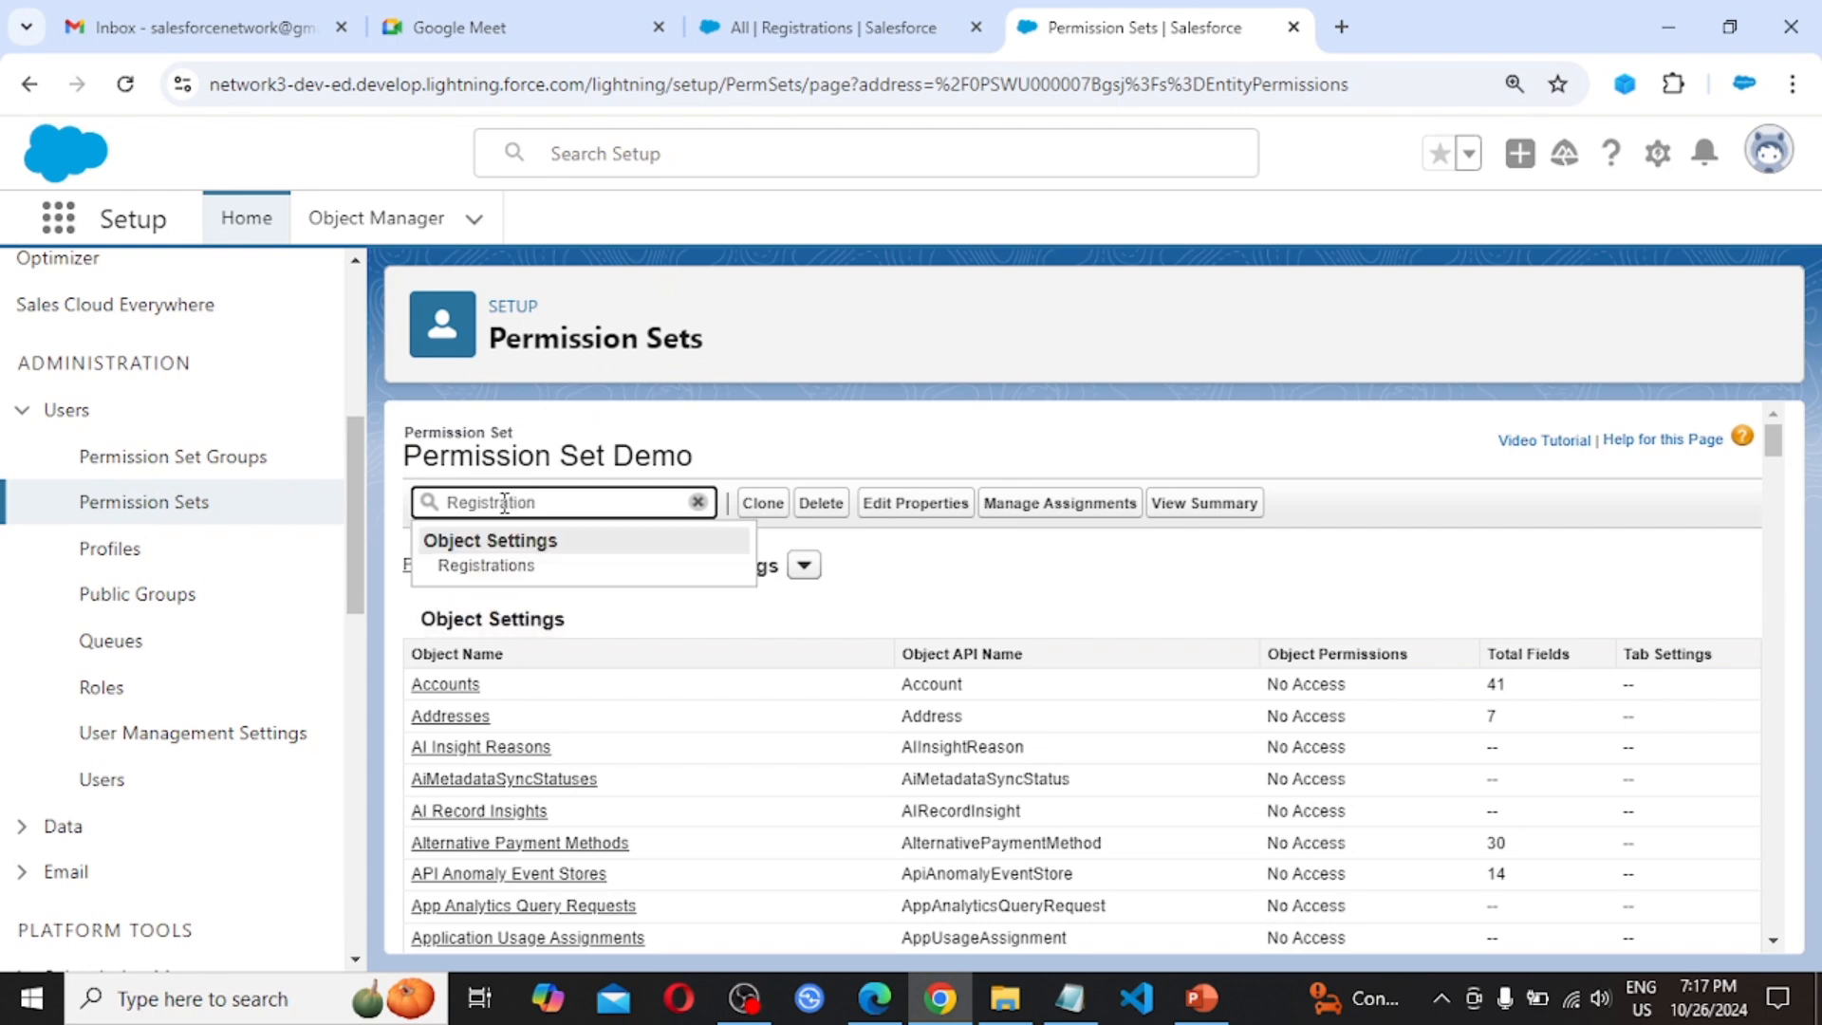
Bring up the Registrations object settings of Permission Set Demo
left_click(503, 569)
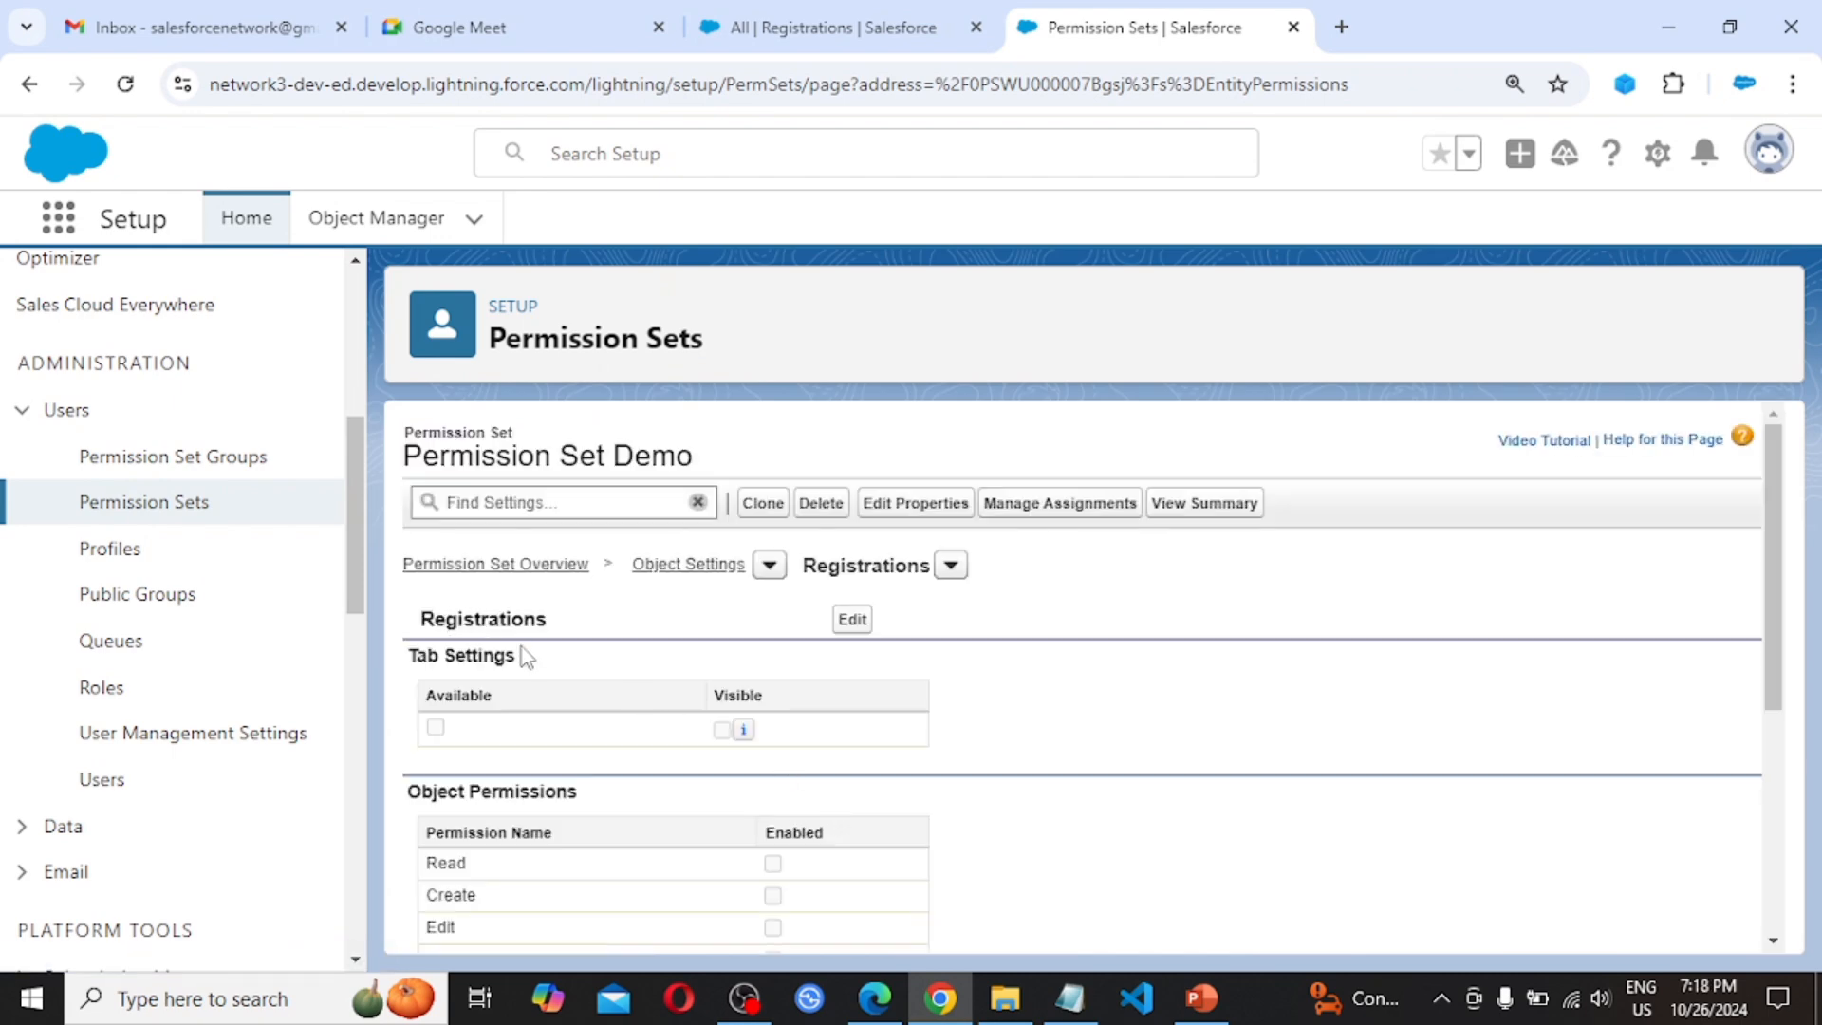
scroll(521, 651, "down", 1)
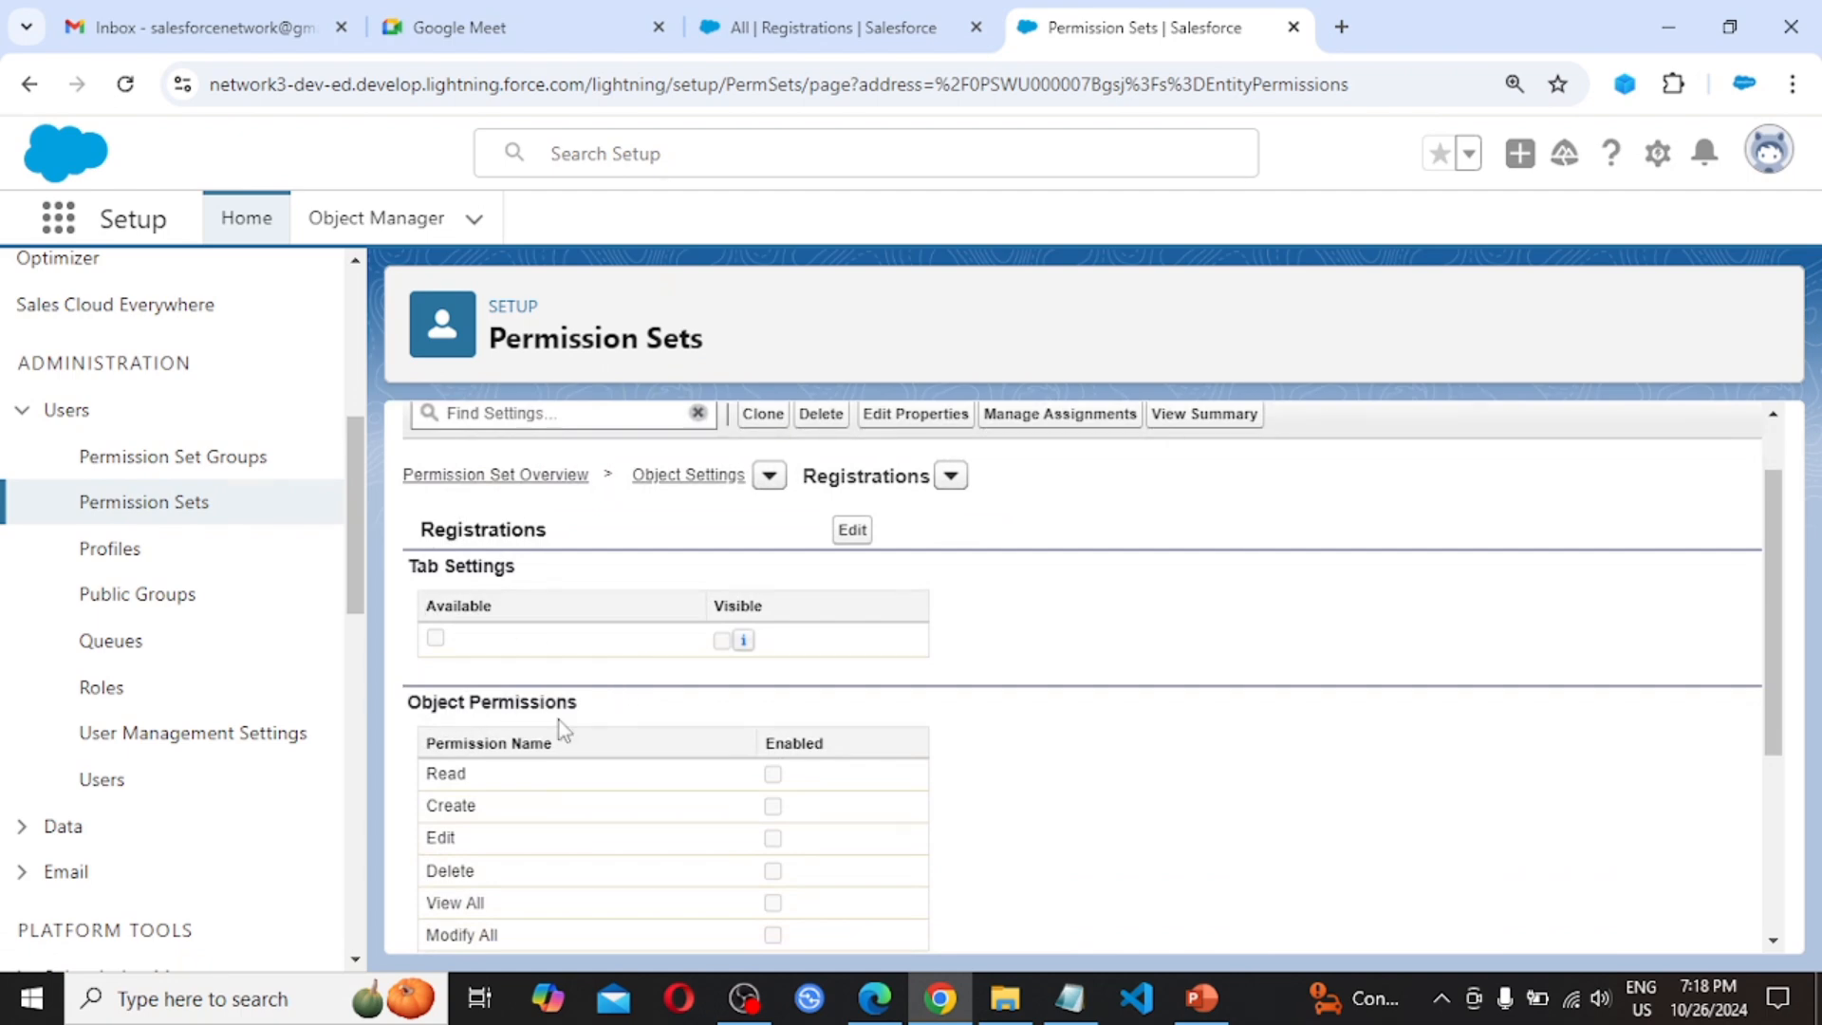
scroll(562, 735, "down", 2)
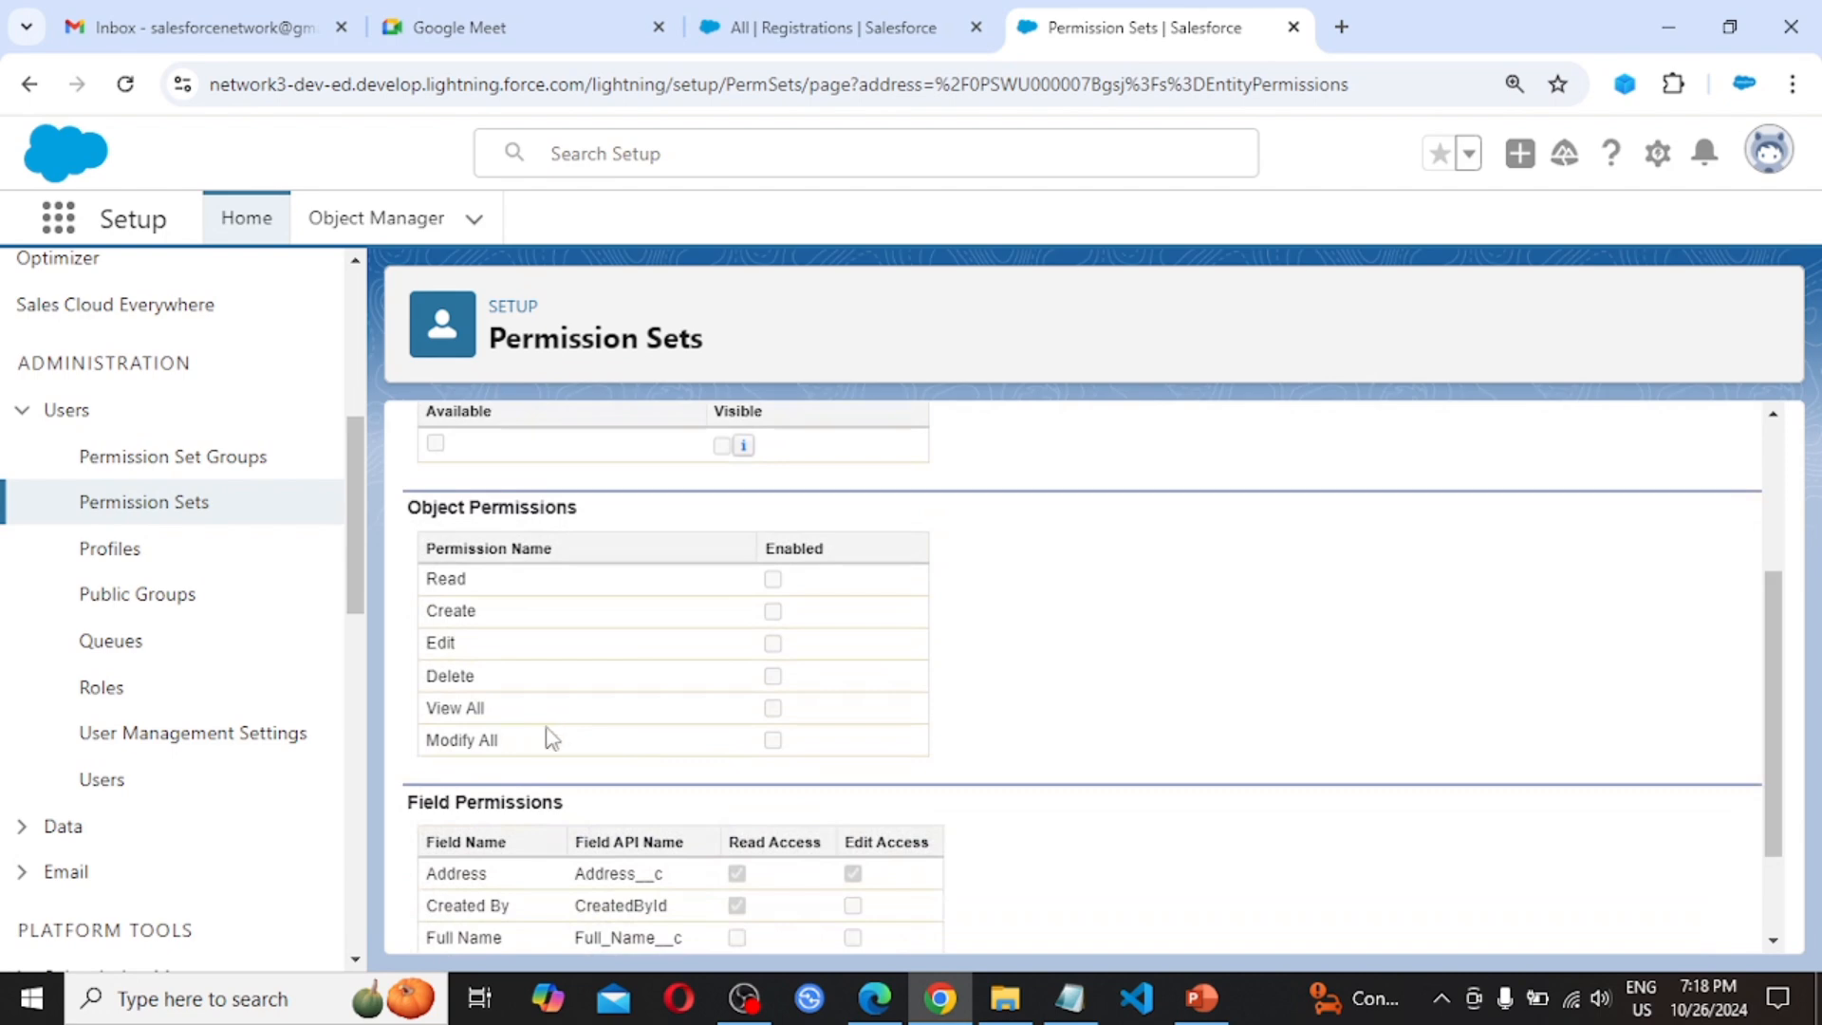
scroll(555, 826, "down", 1)
scroll(555, 825, "down", 1)
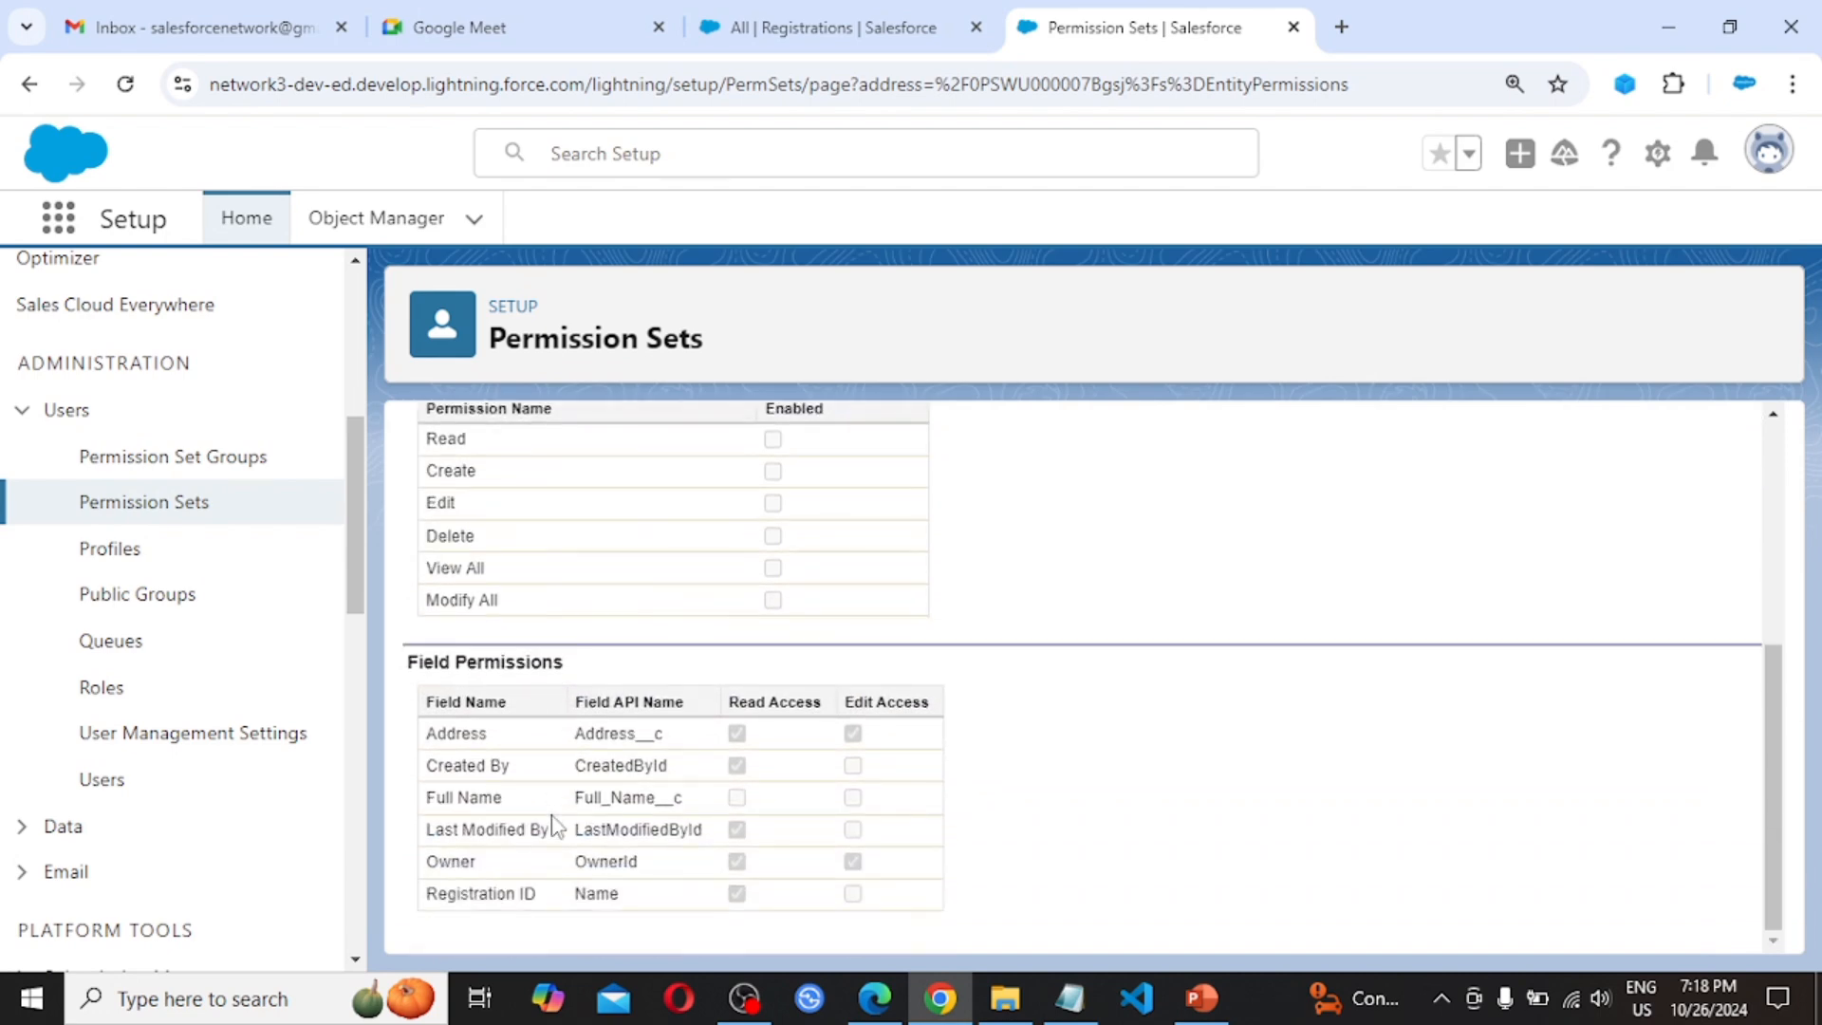
scroll(555, 825, "up", 1)
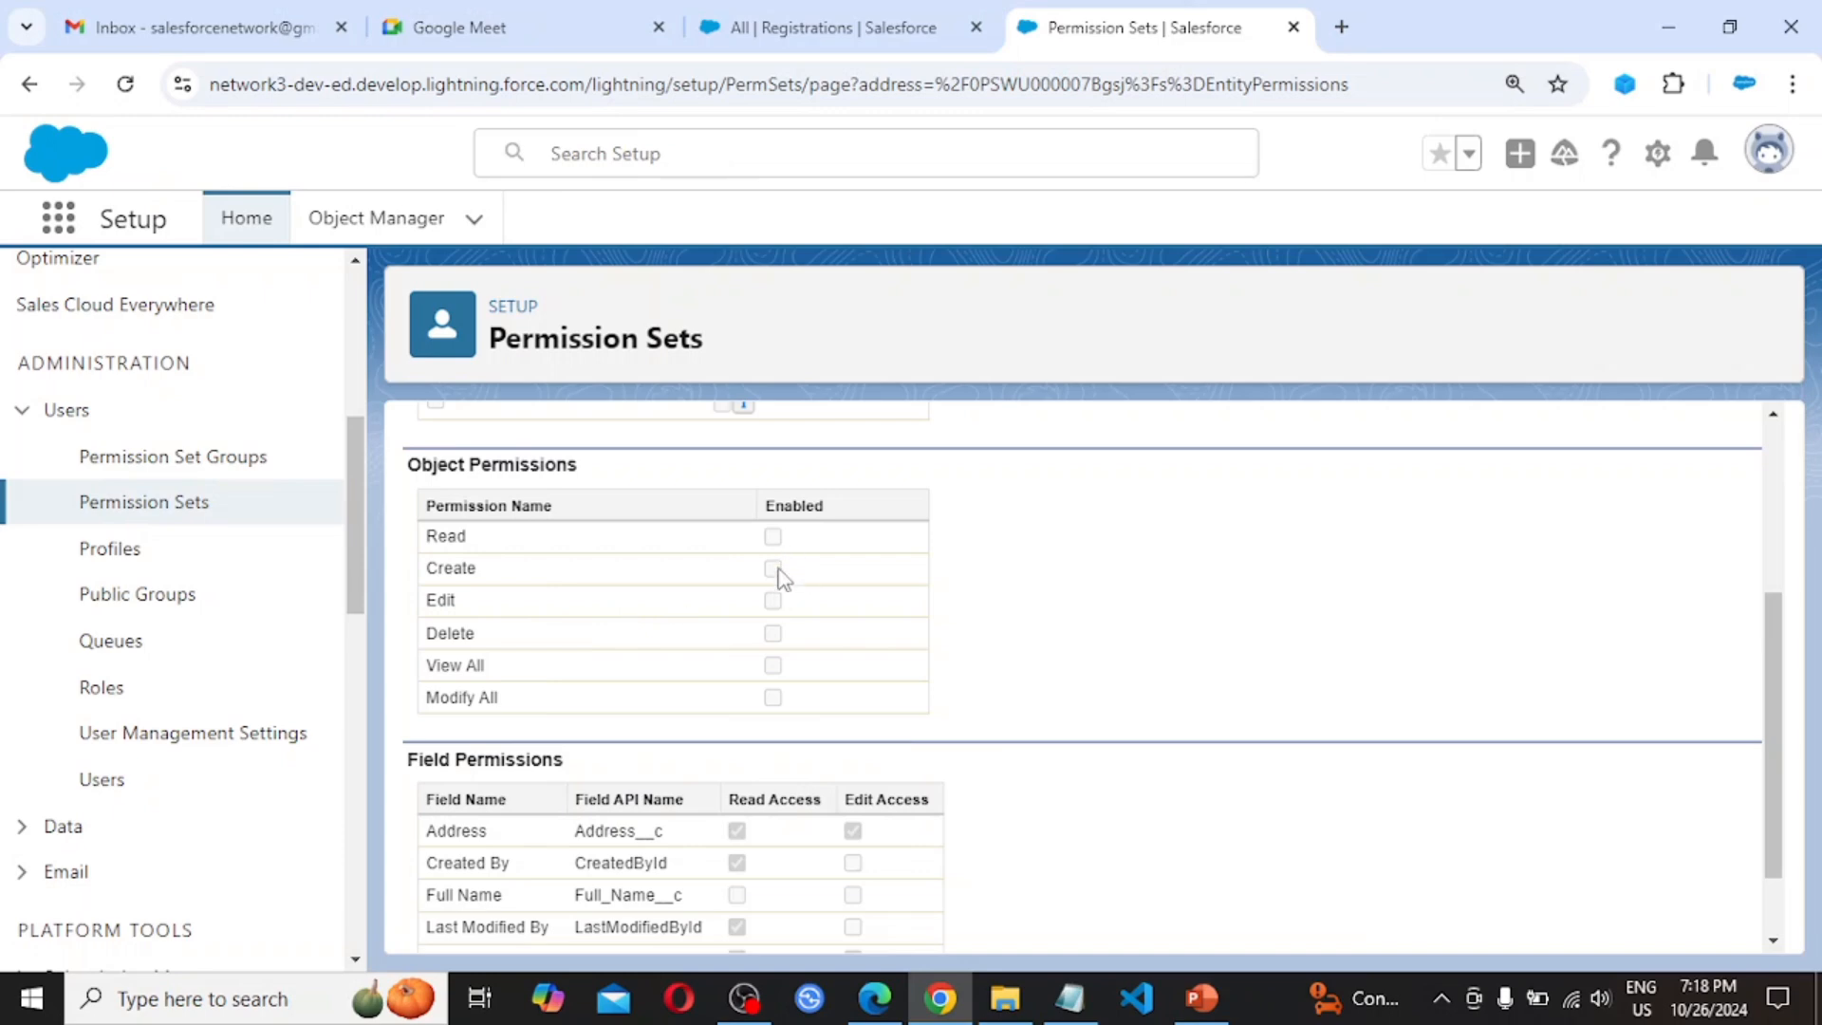
scroll(806, 567, "up", 3)
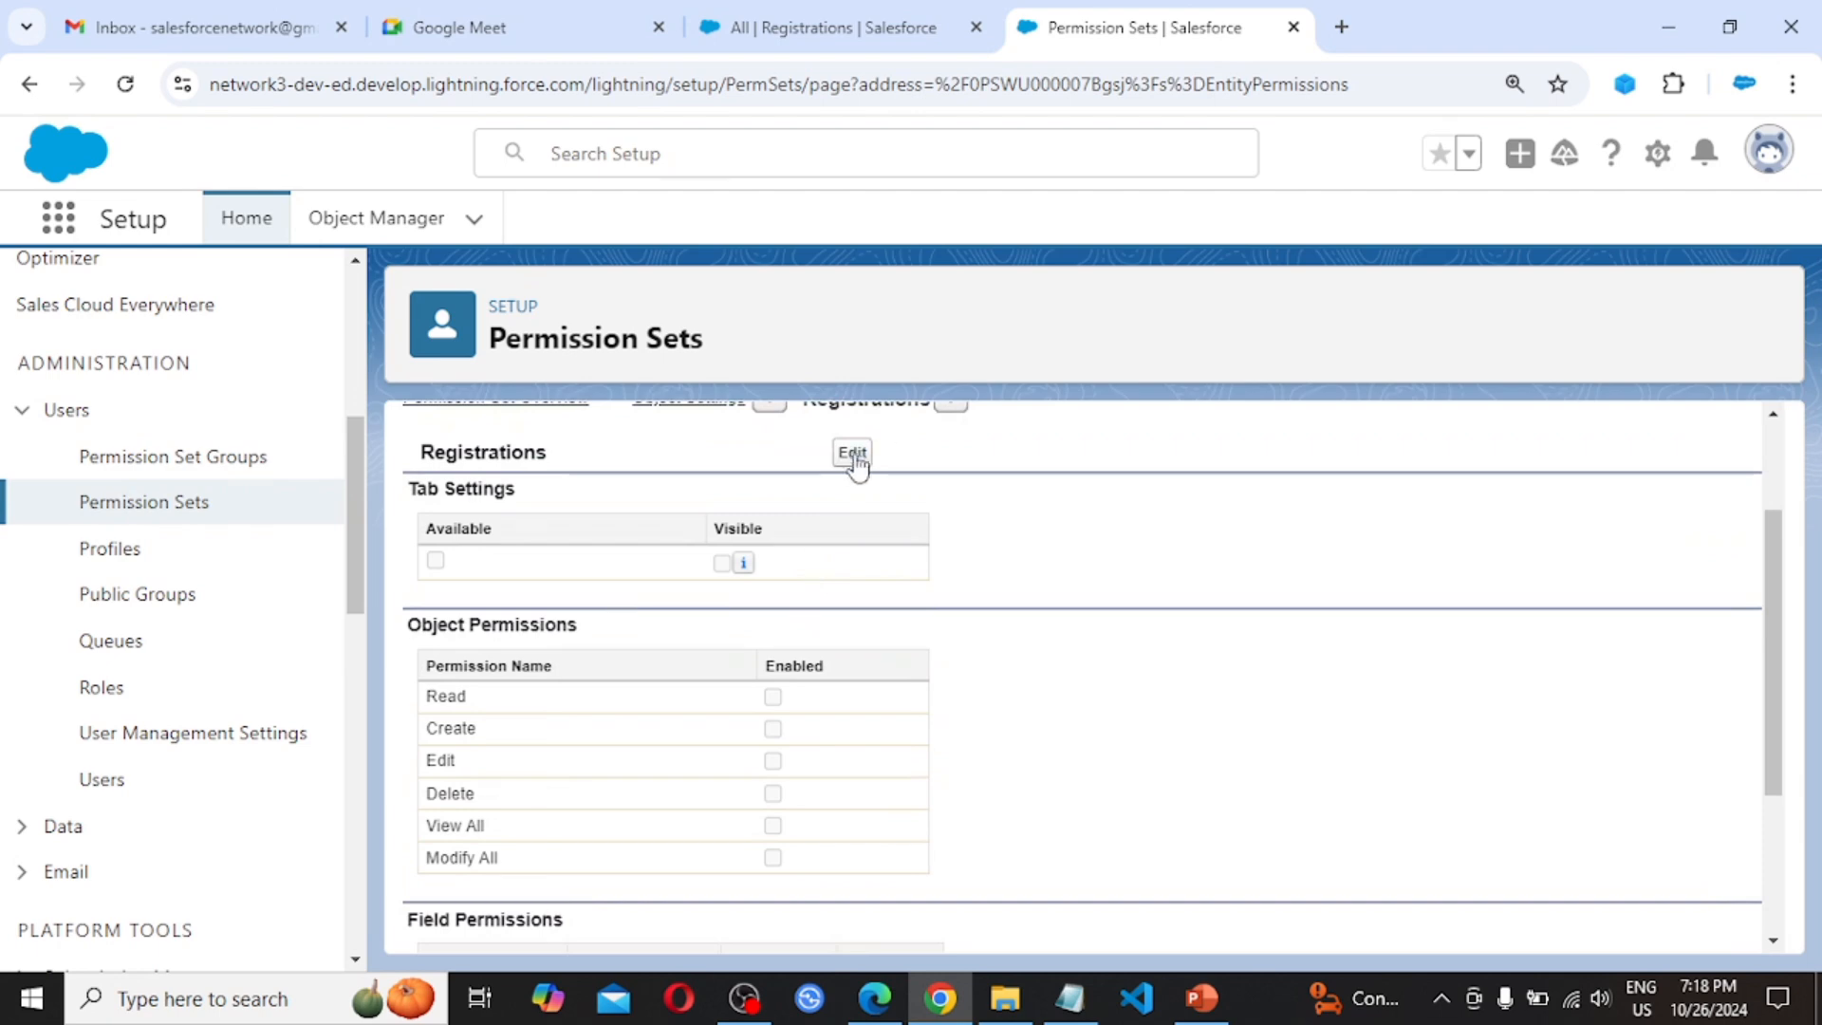
Grant Create (with Read auto-enabled) on Registrations and save the object permissions
left_click(853, 455)
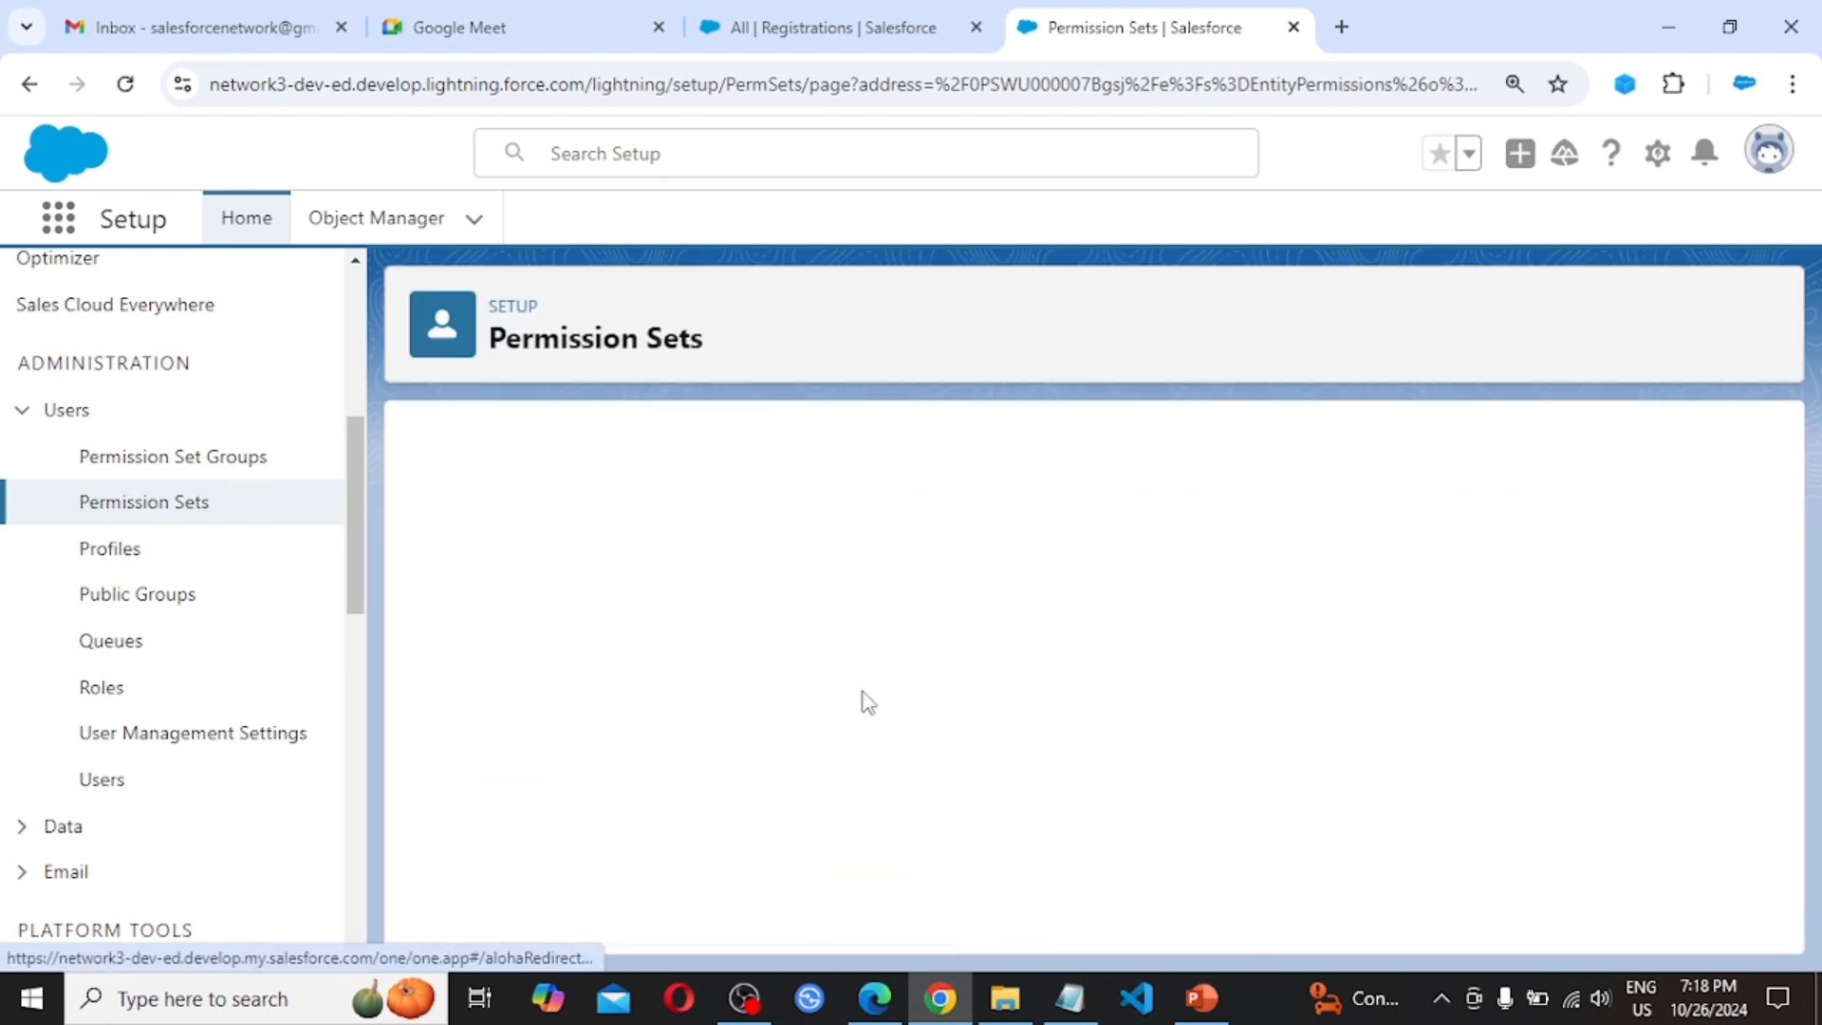
scroll(908, 811, "down", 3)
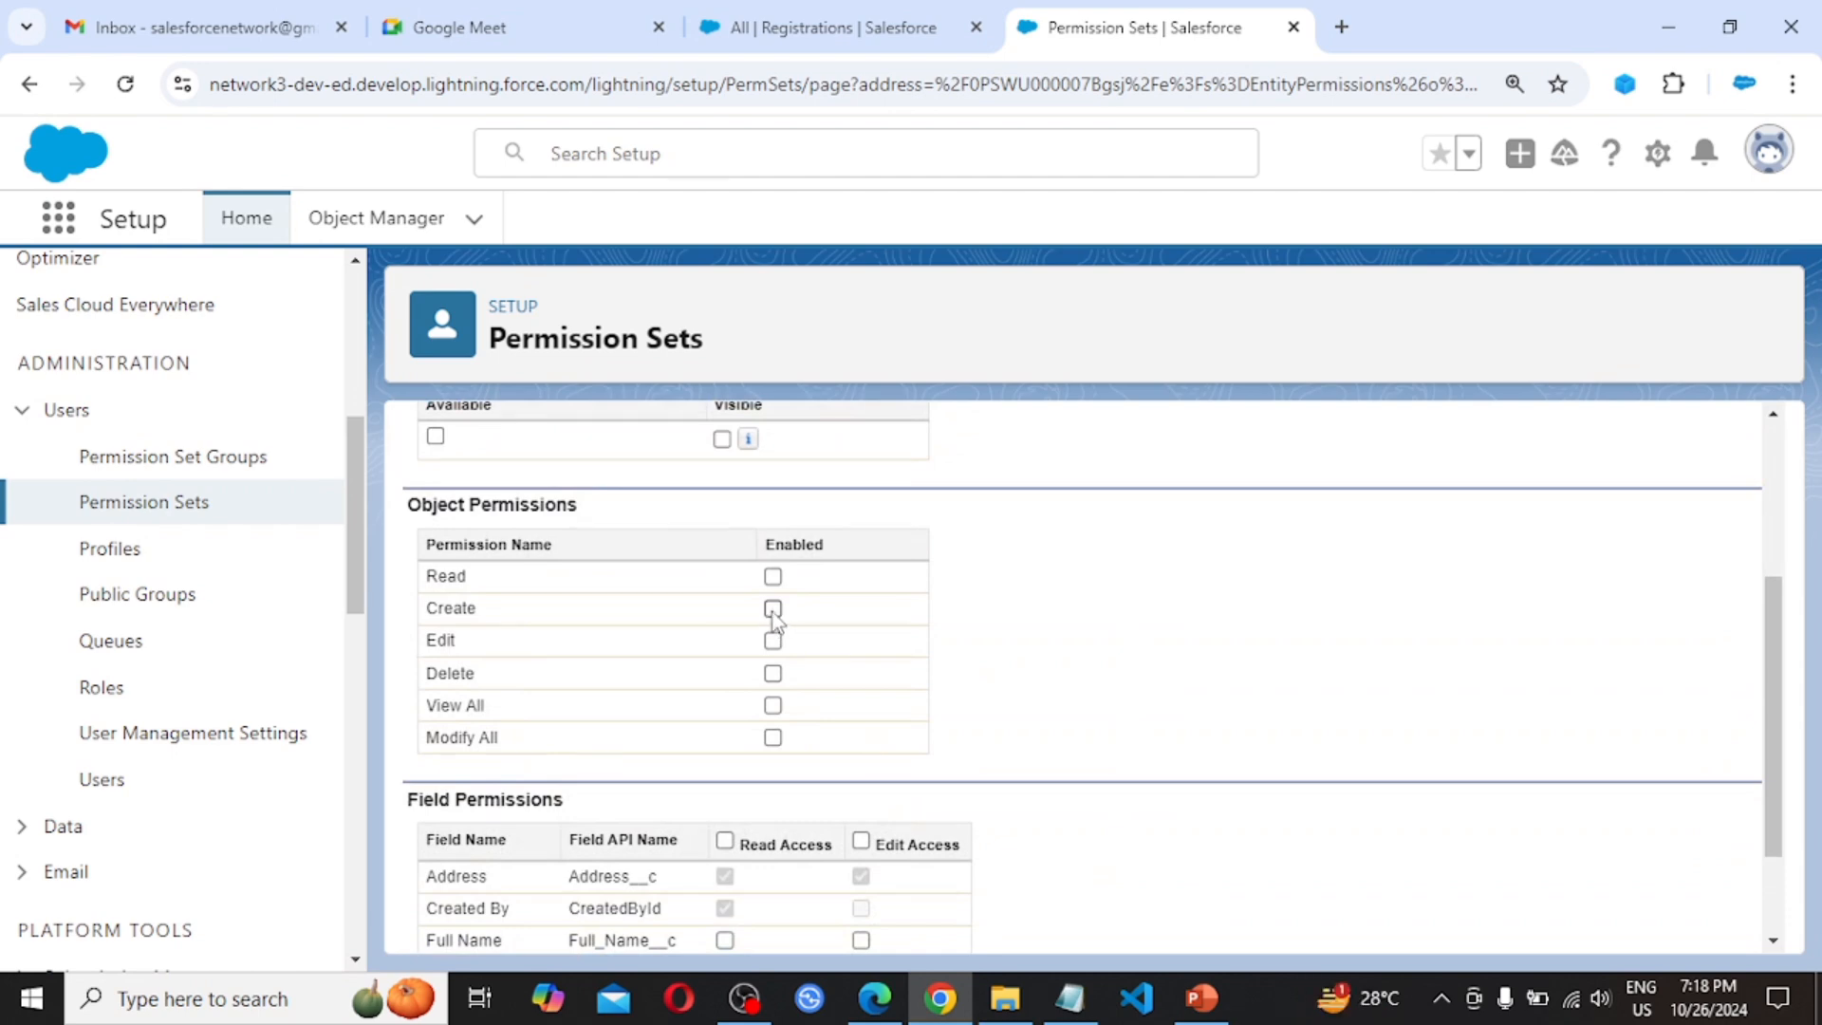
left_click(774, 612)
scroll(954, 651, "down", 3)
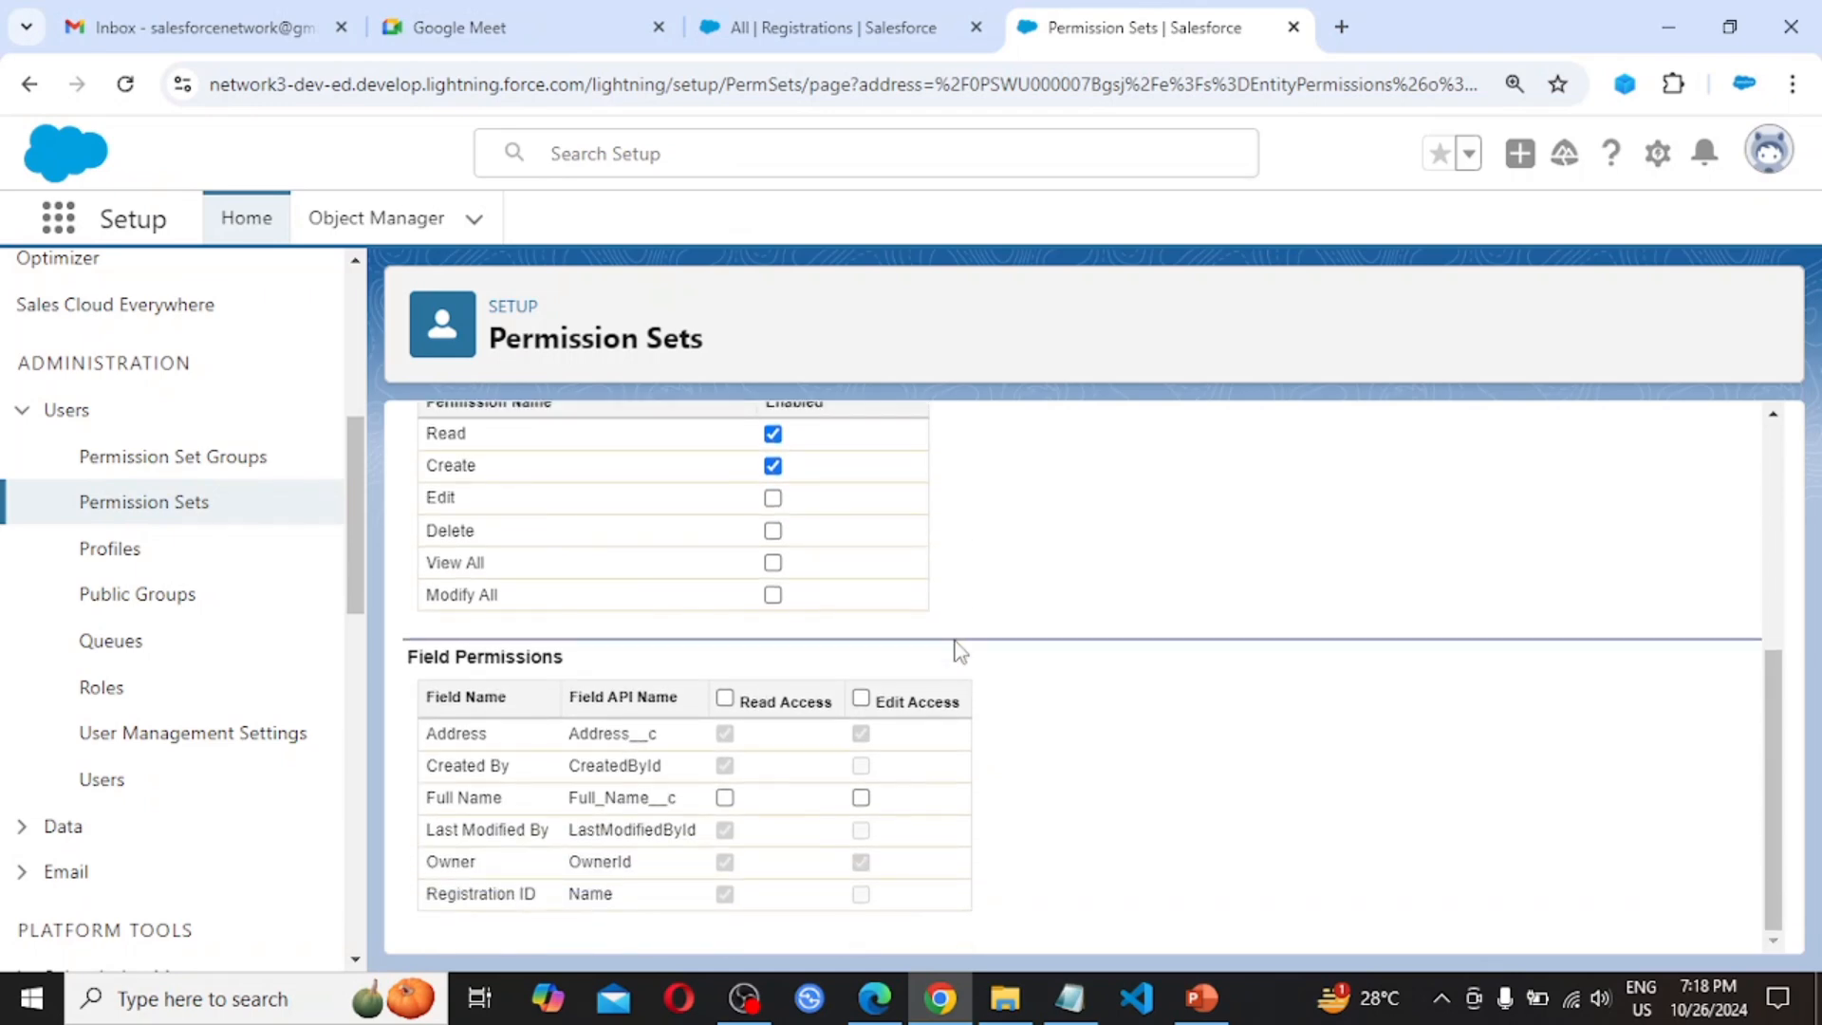
scroll(957, 651, "up", 5)
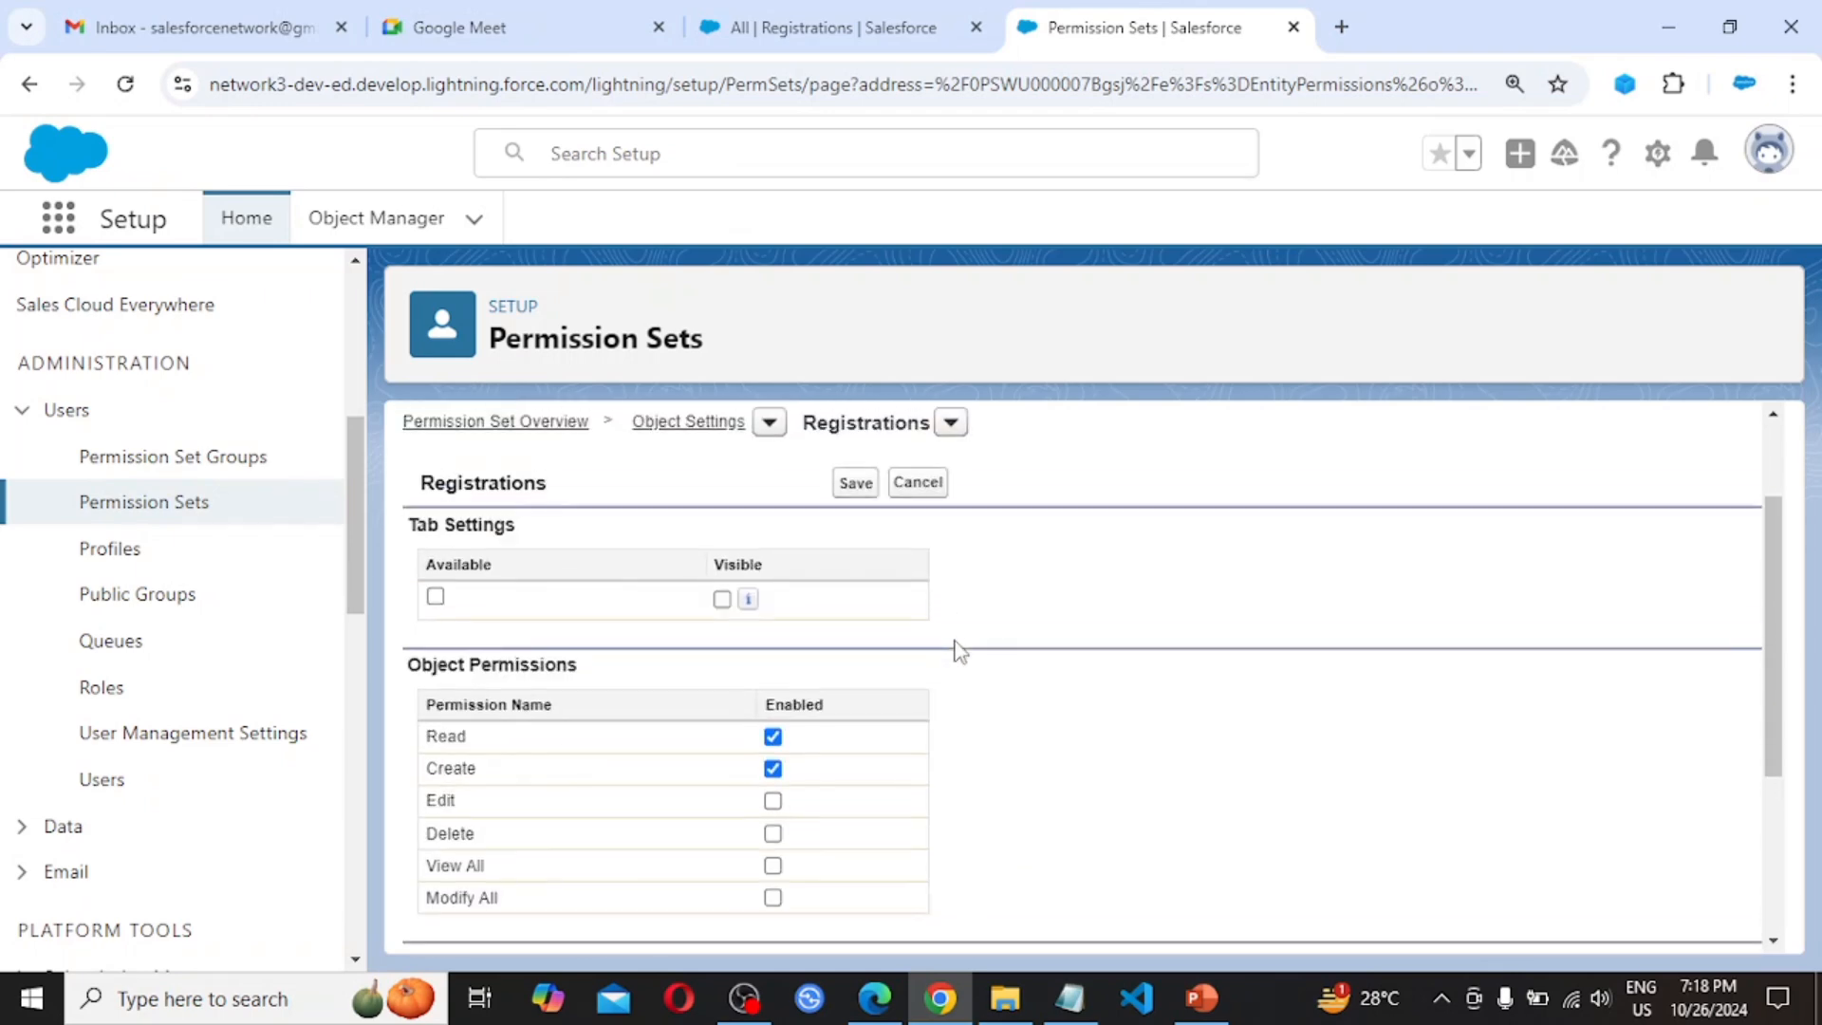
left_click(854, 486)
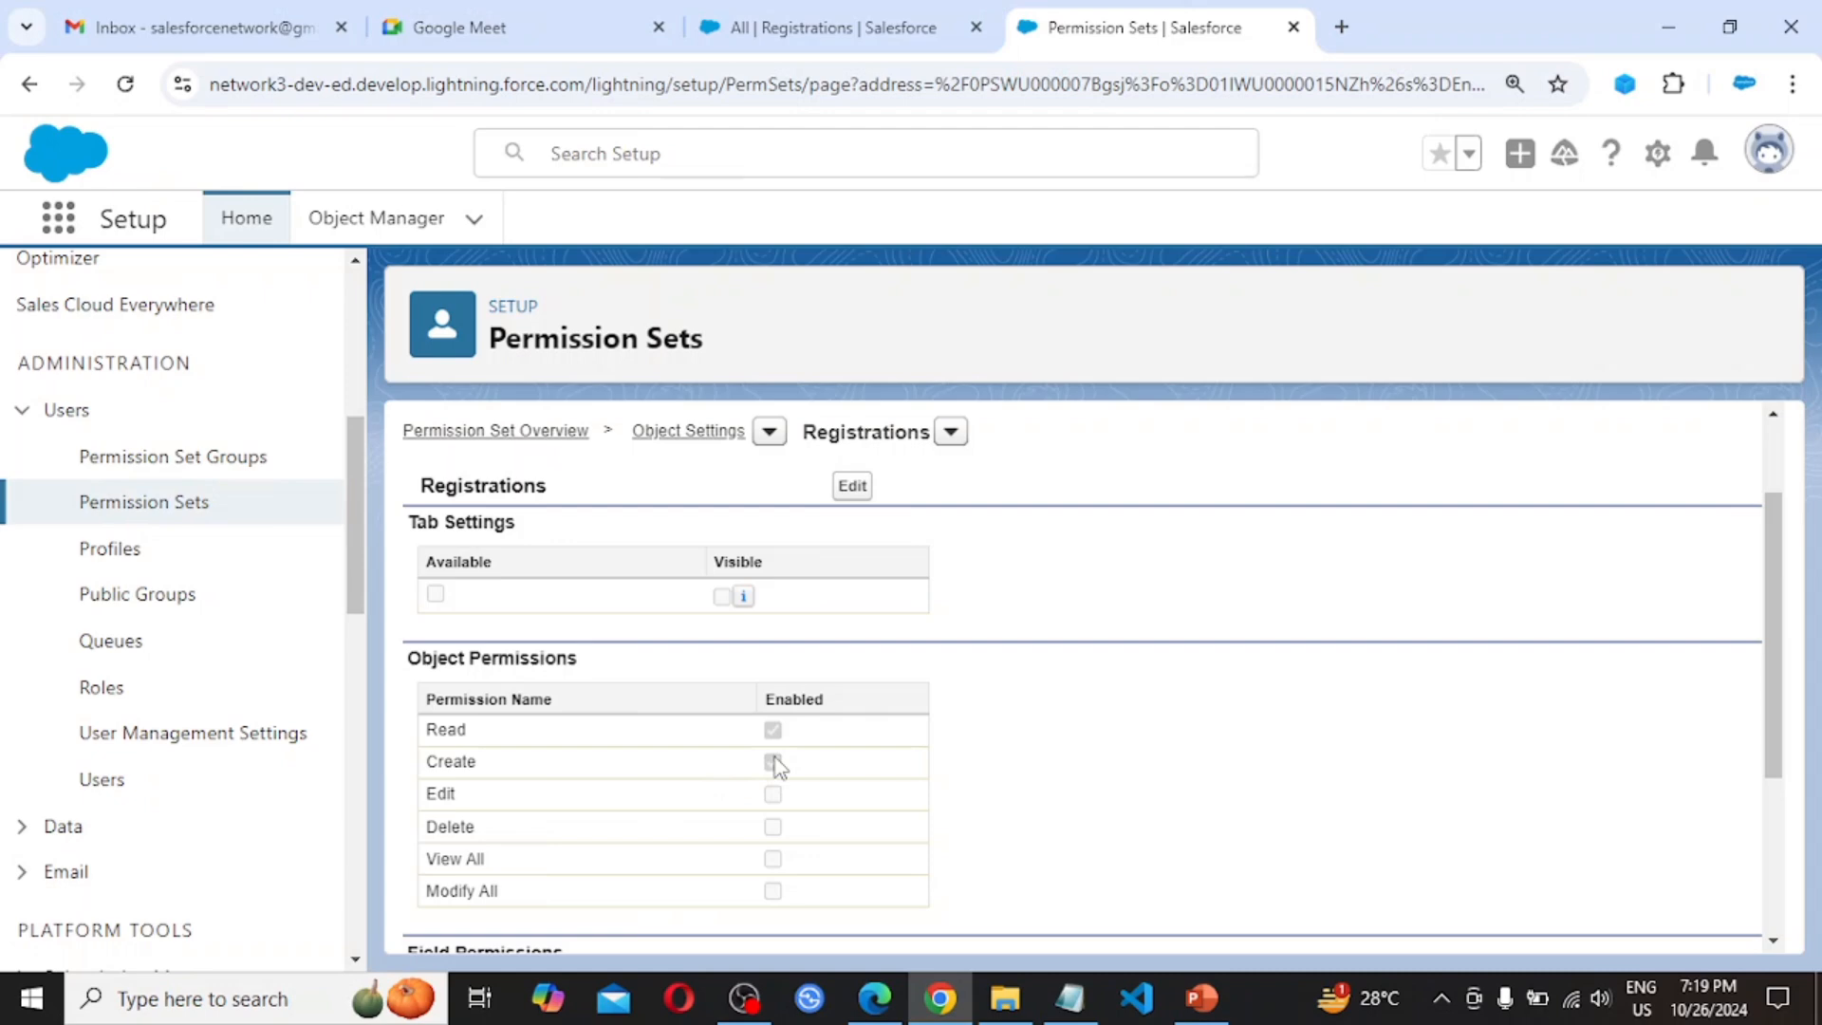
scroll(1072, 759, "up", 2)
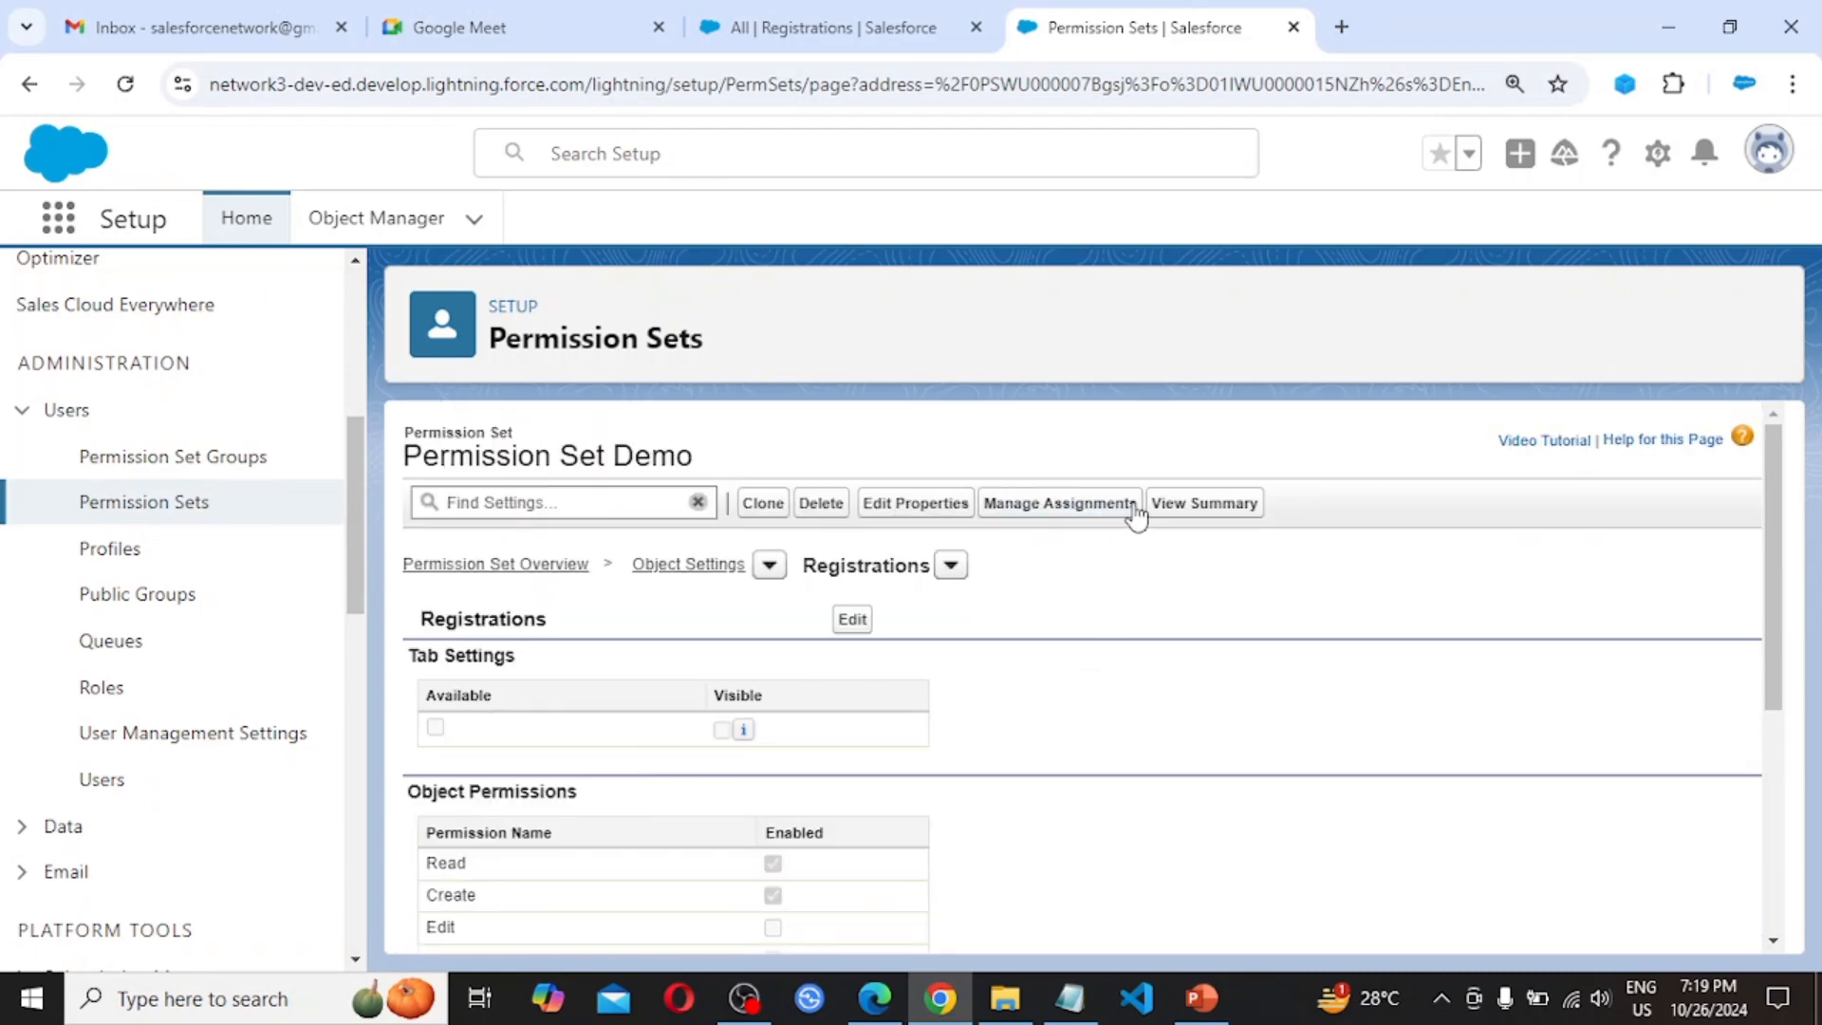
From Permission Set Demo's assignments, start adding users and check User A as the only one
left_click(1080, 513)
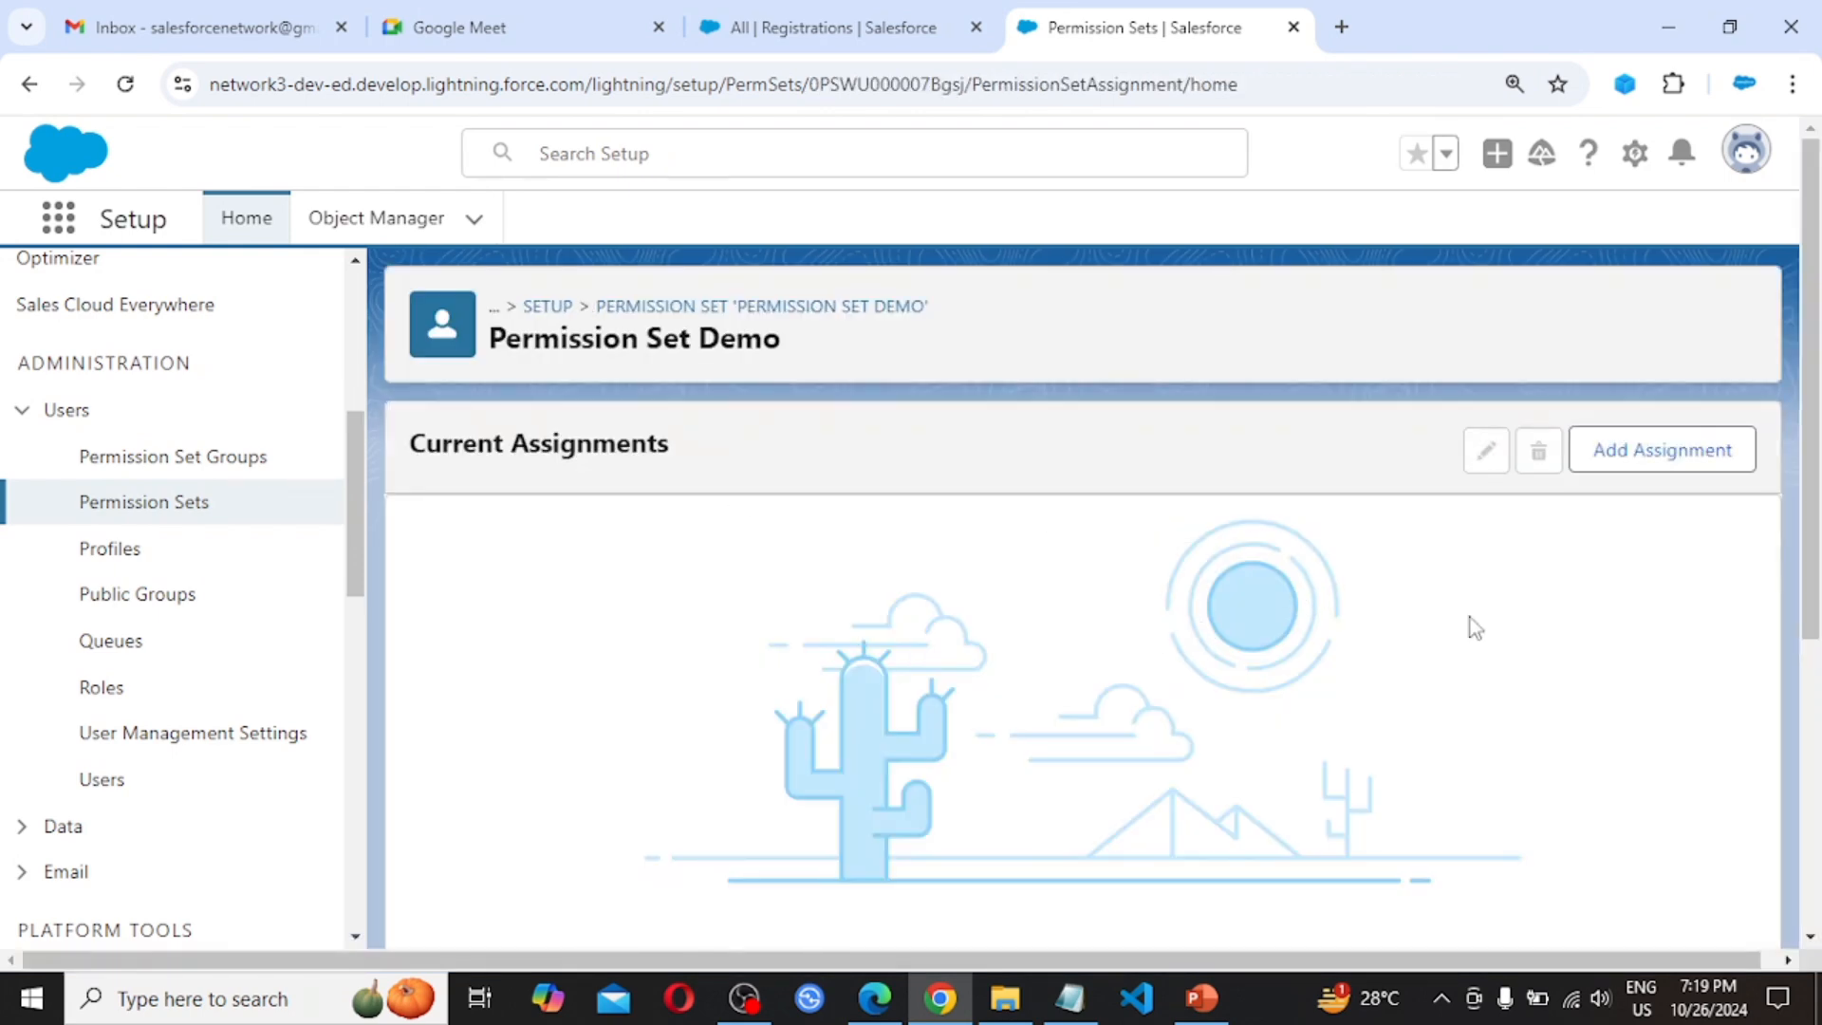
left_click(1666, 454)
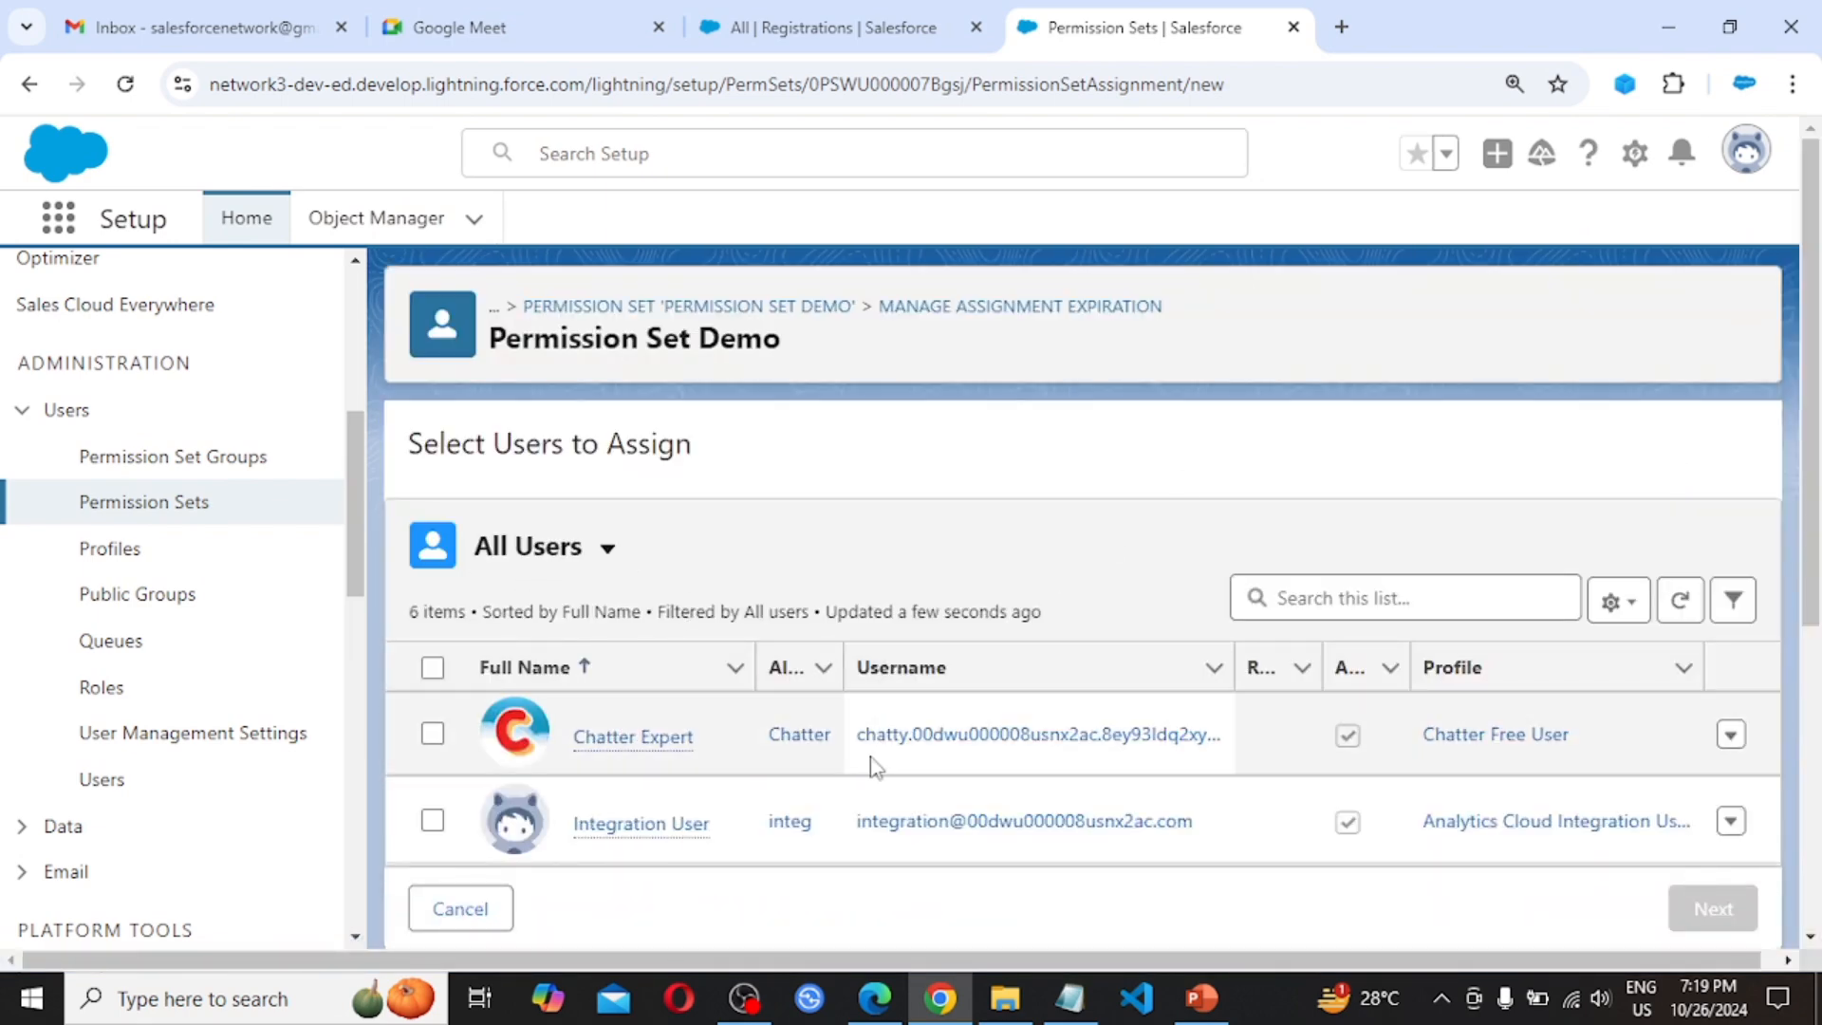
scroll(874, 767, "down", 3)
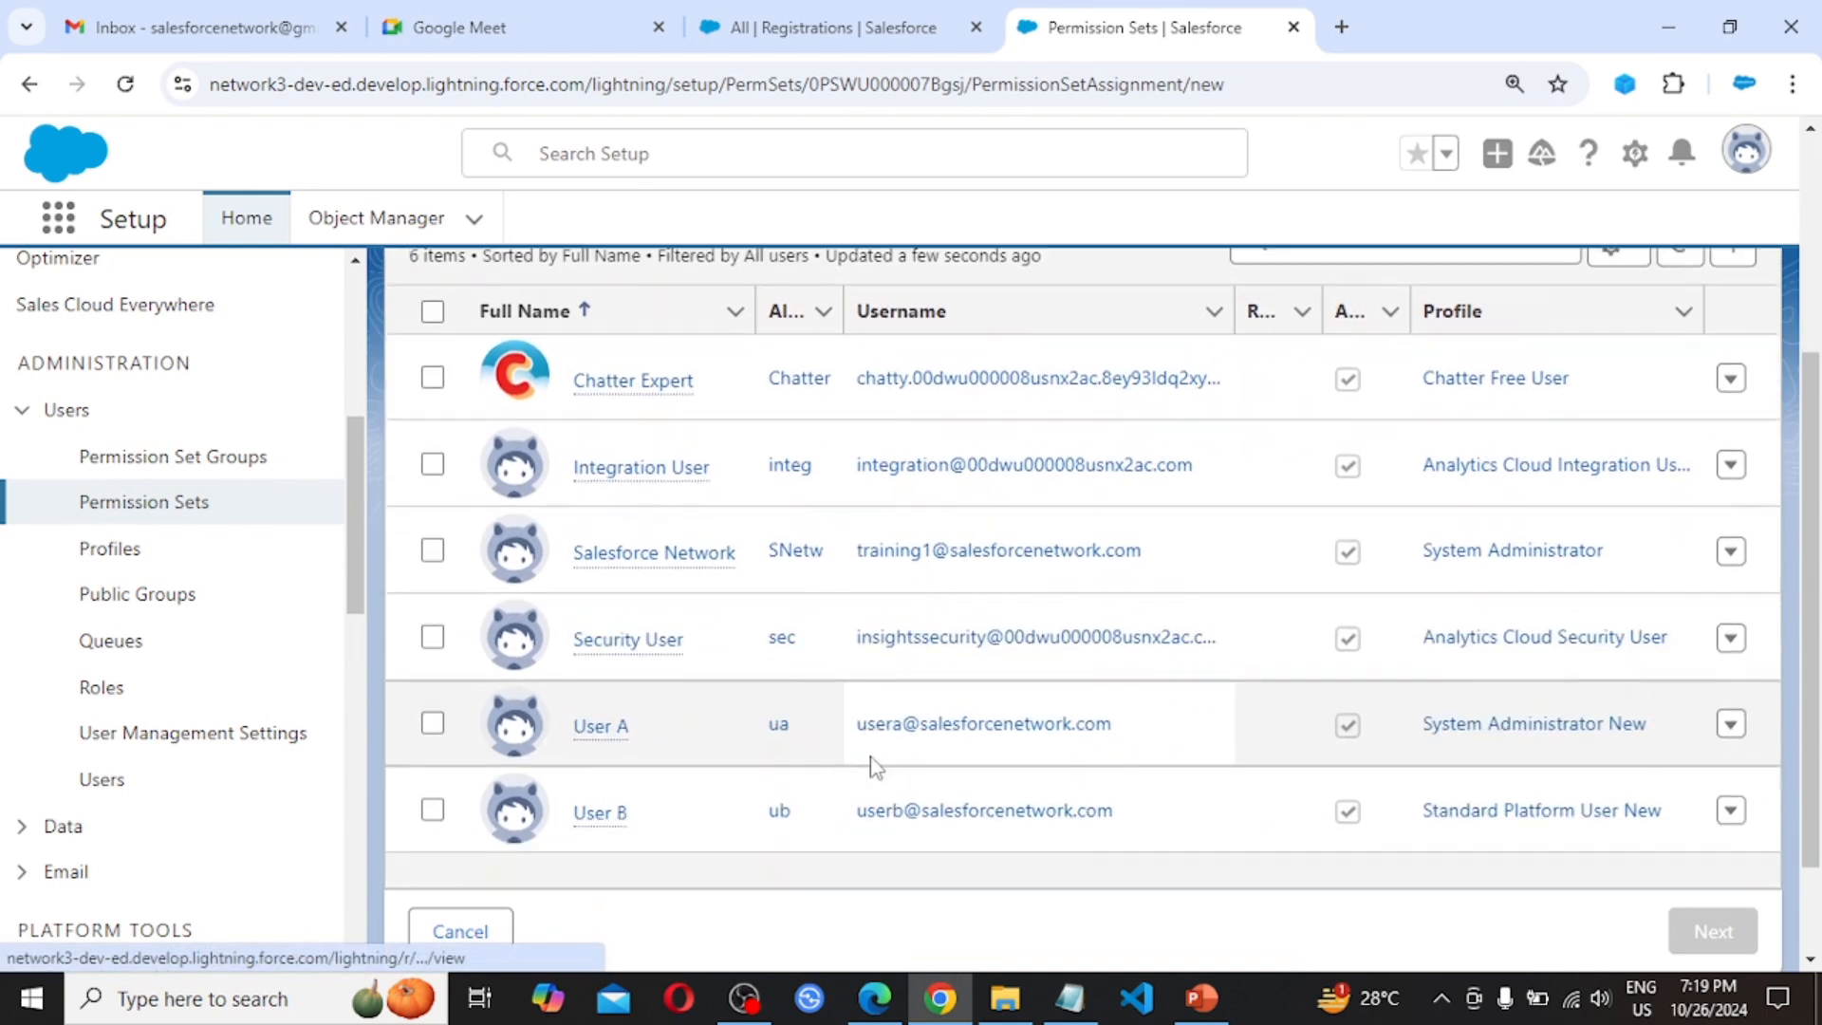
scroll(873, 766, "down", 1)
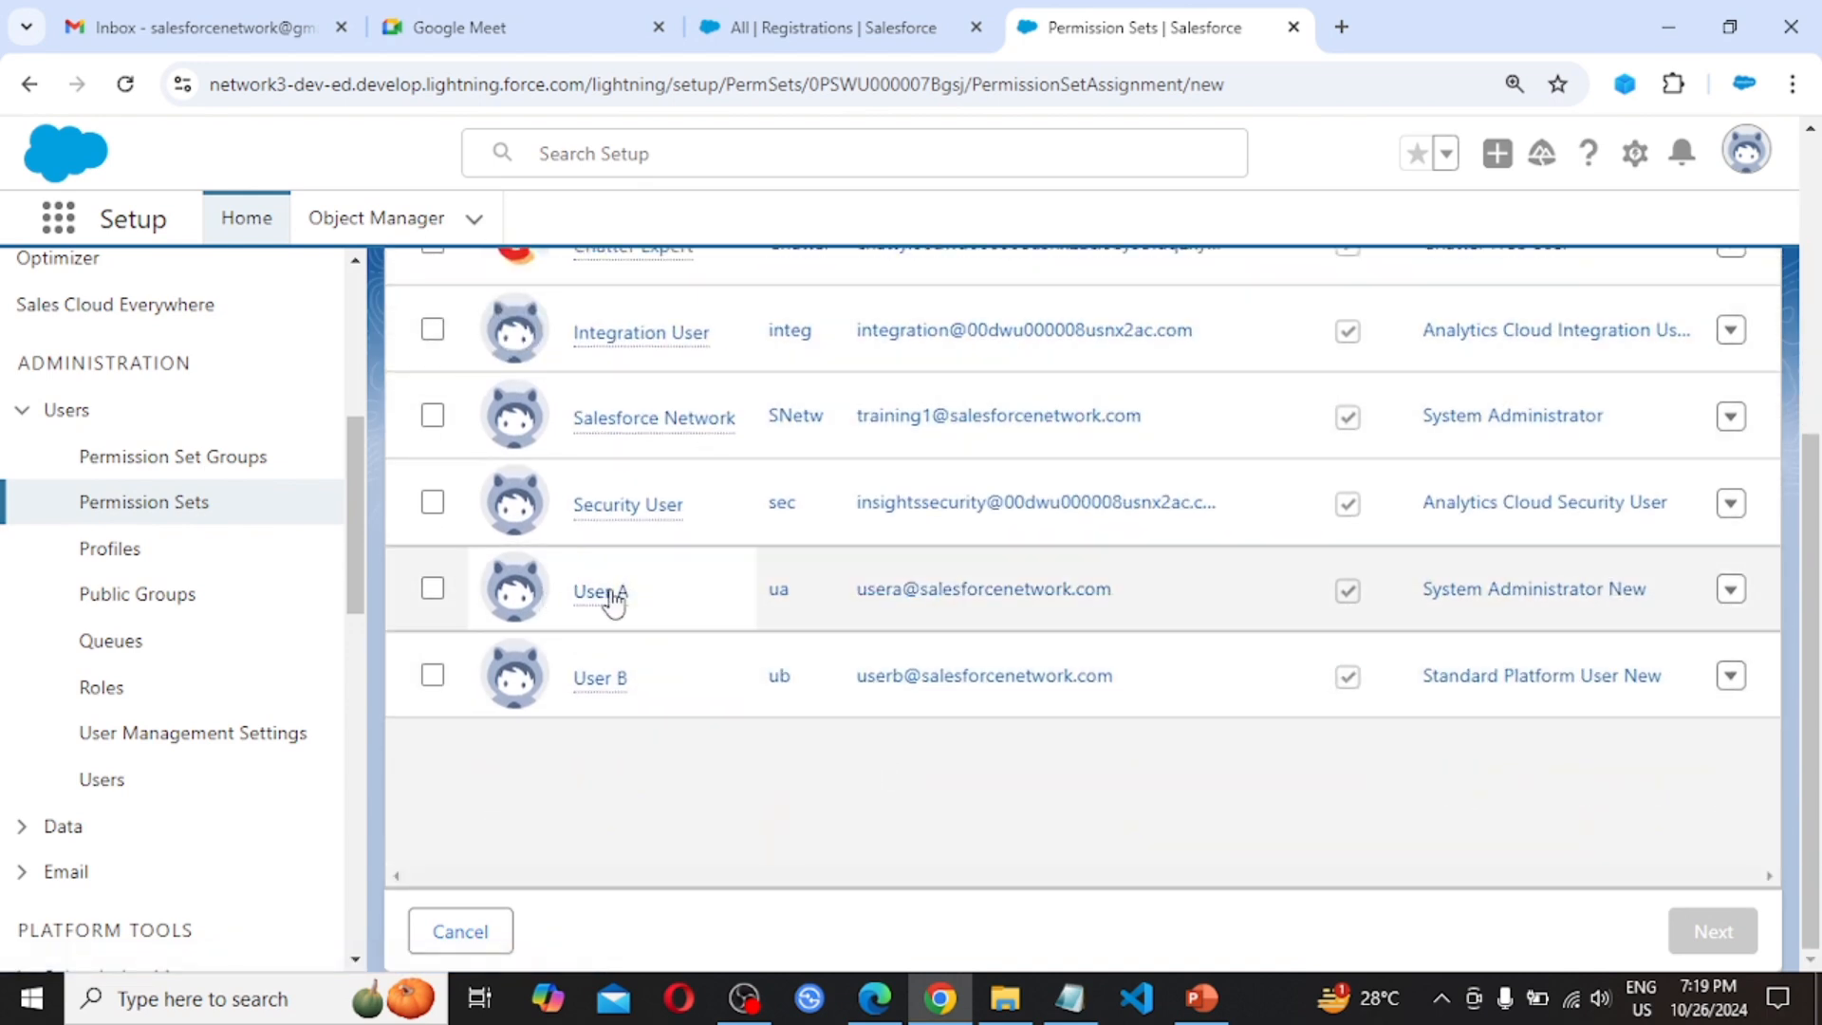
left_click(432, 588)
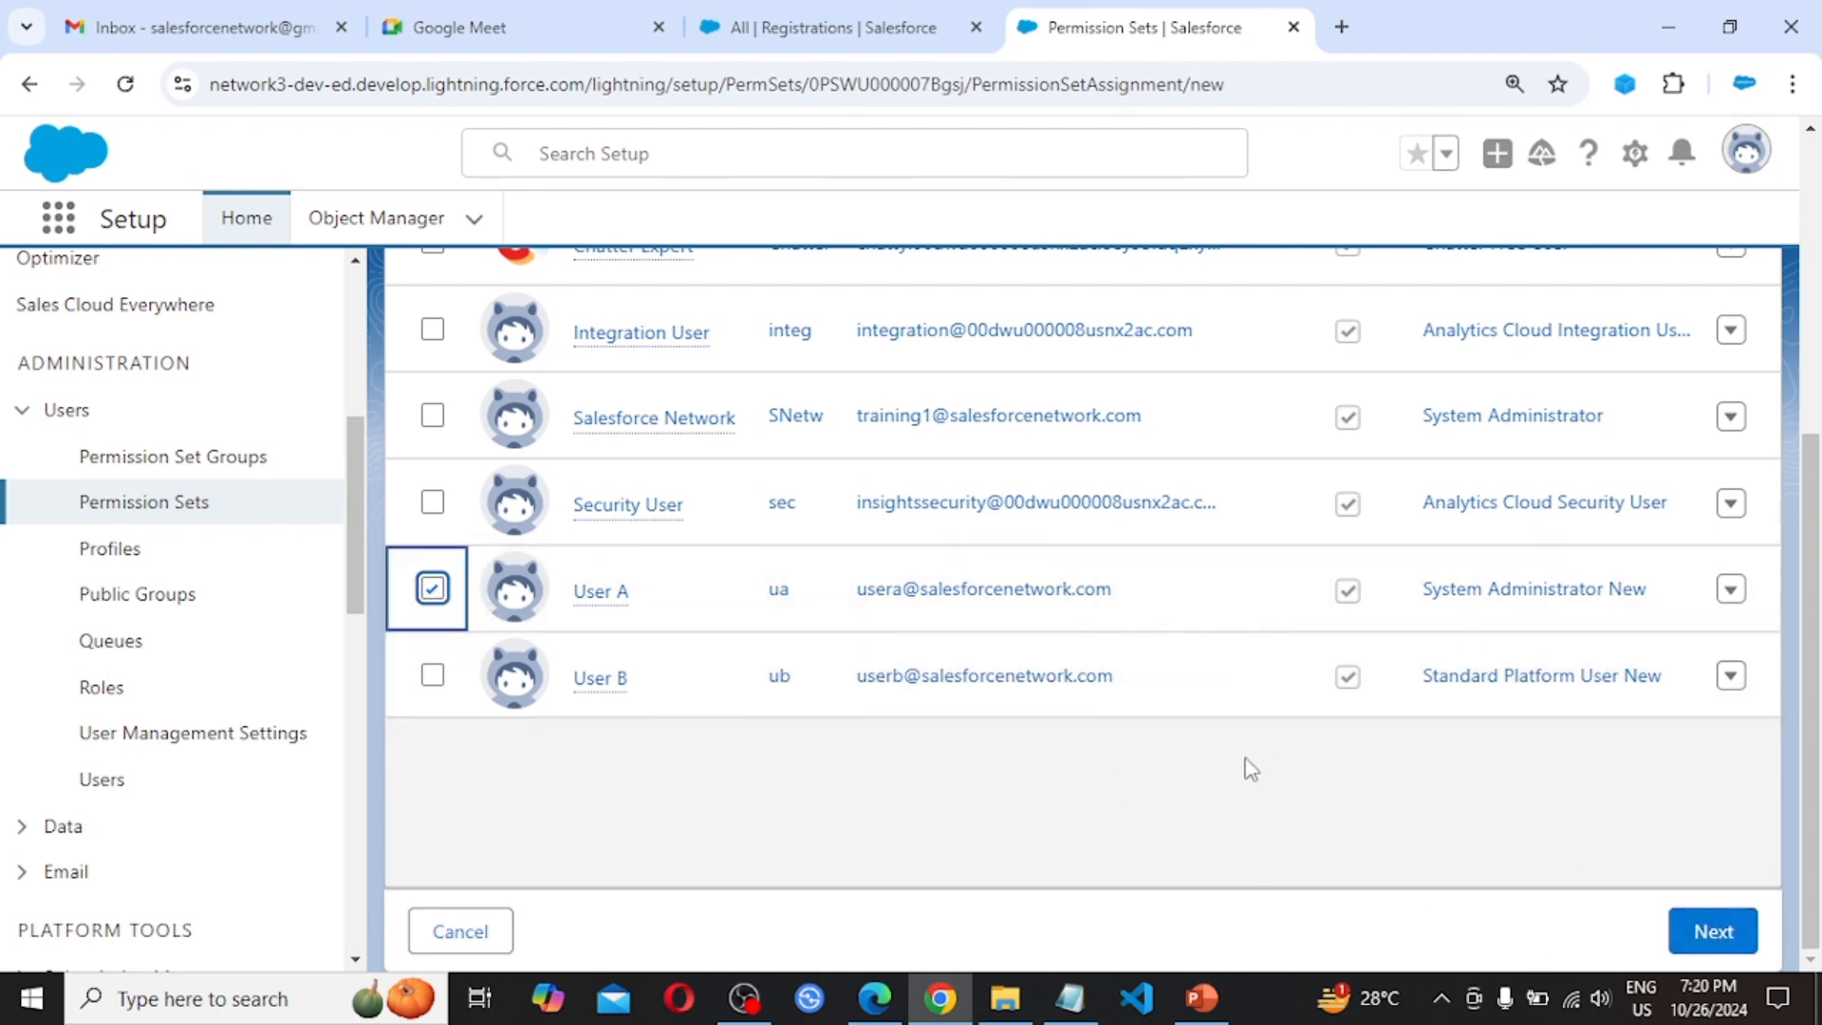
mouse_move(602, 679)
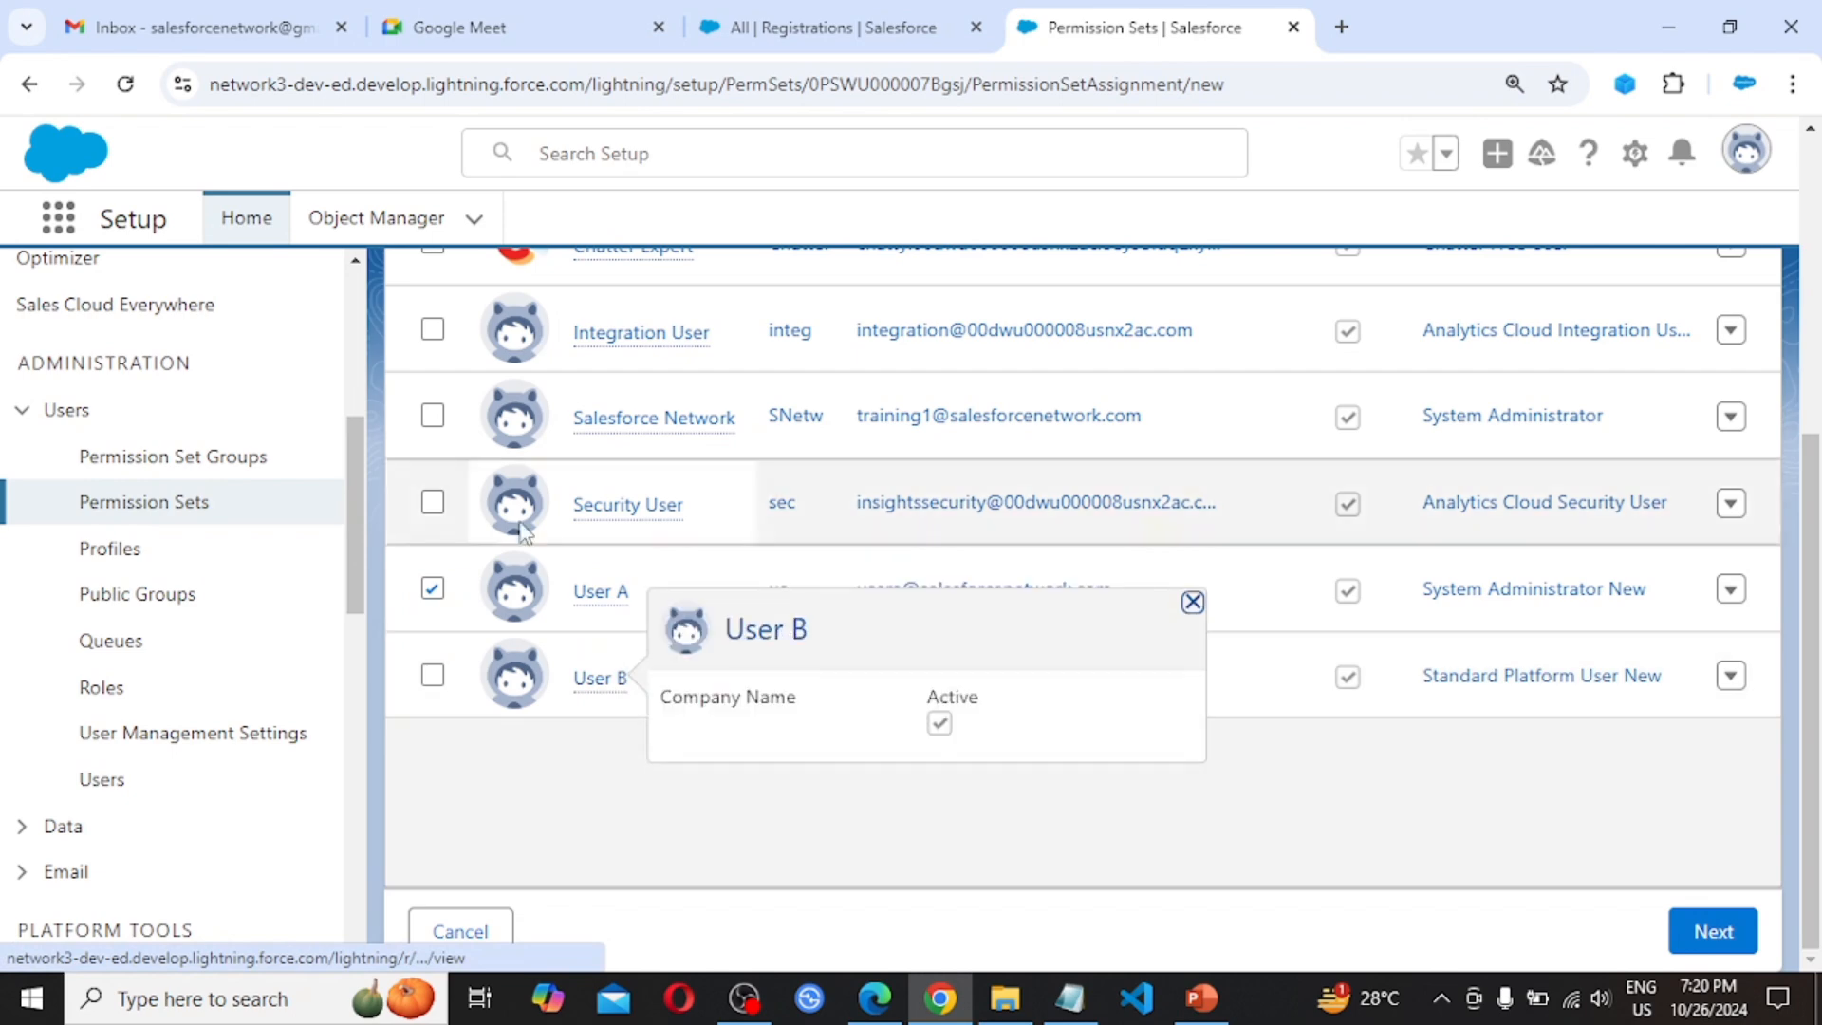
scroll(519, 477, "up", 4)
scroll(519, 476, "down", 3)
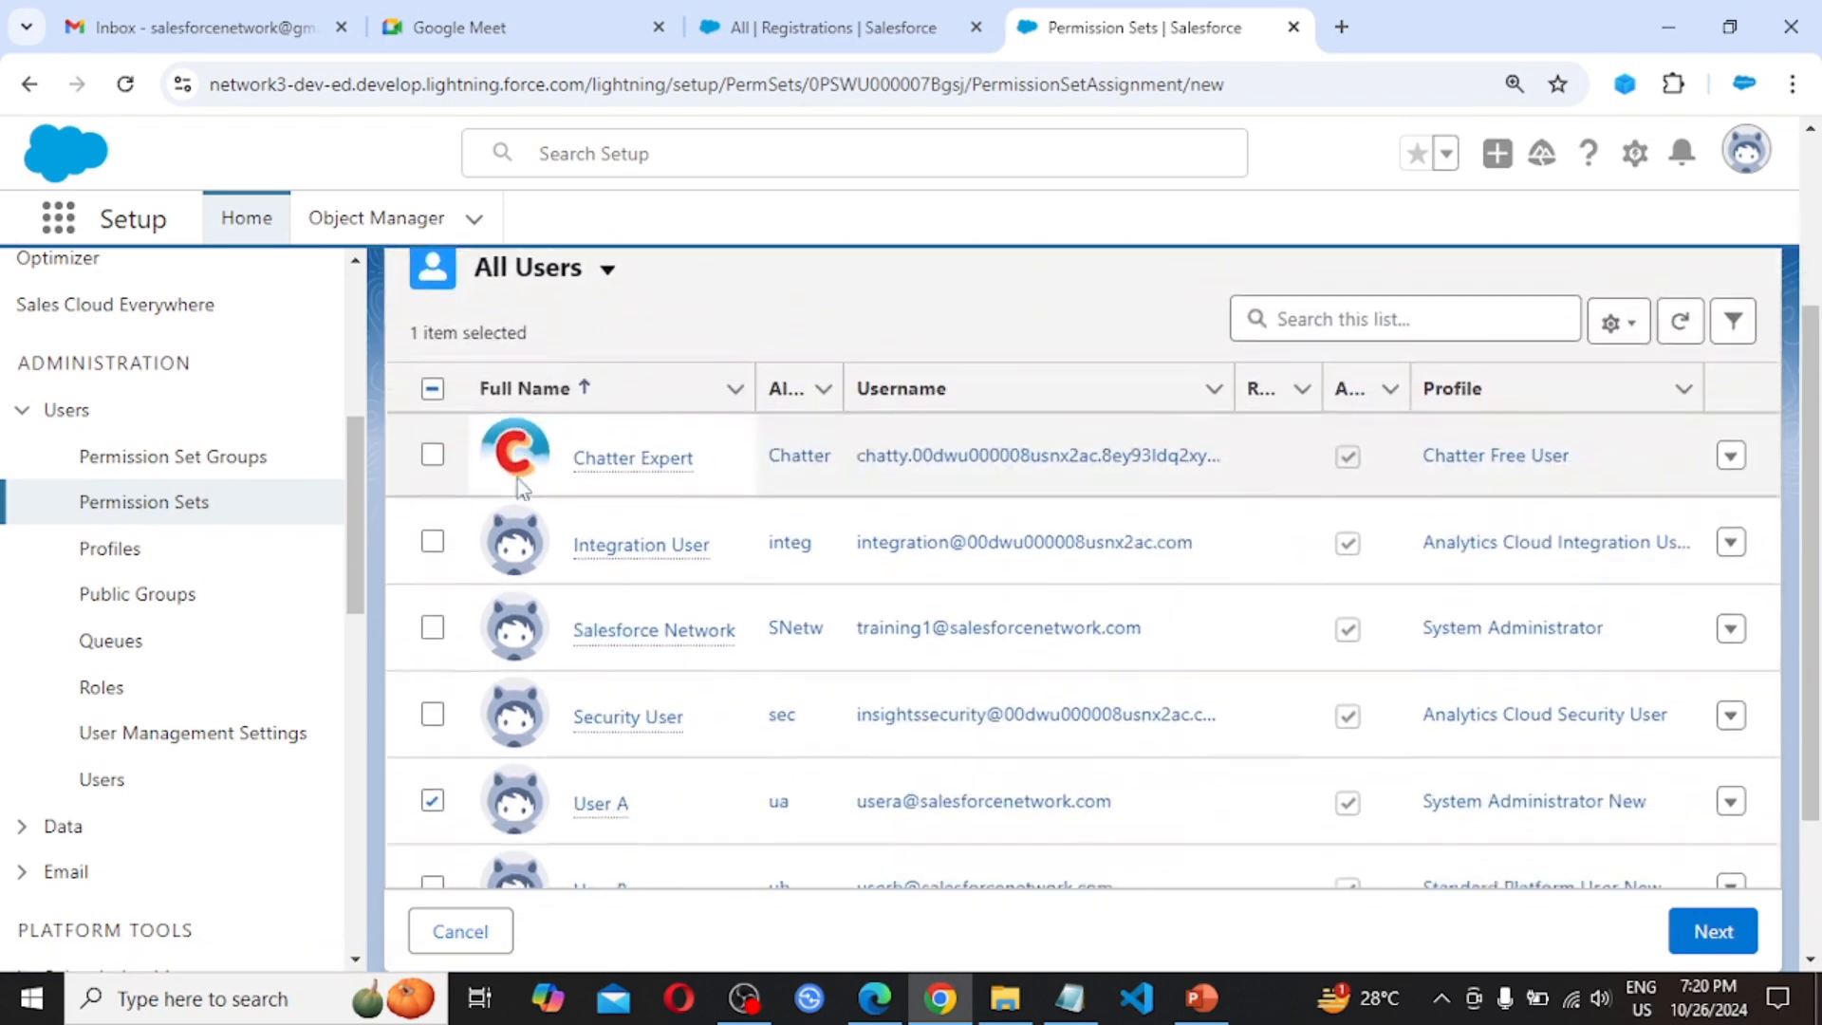
scroll(519, 486, "up", 1)
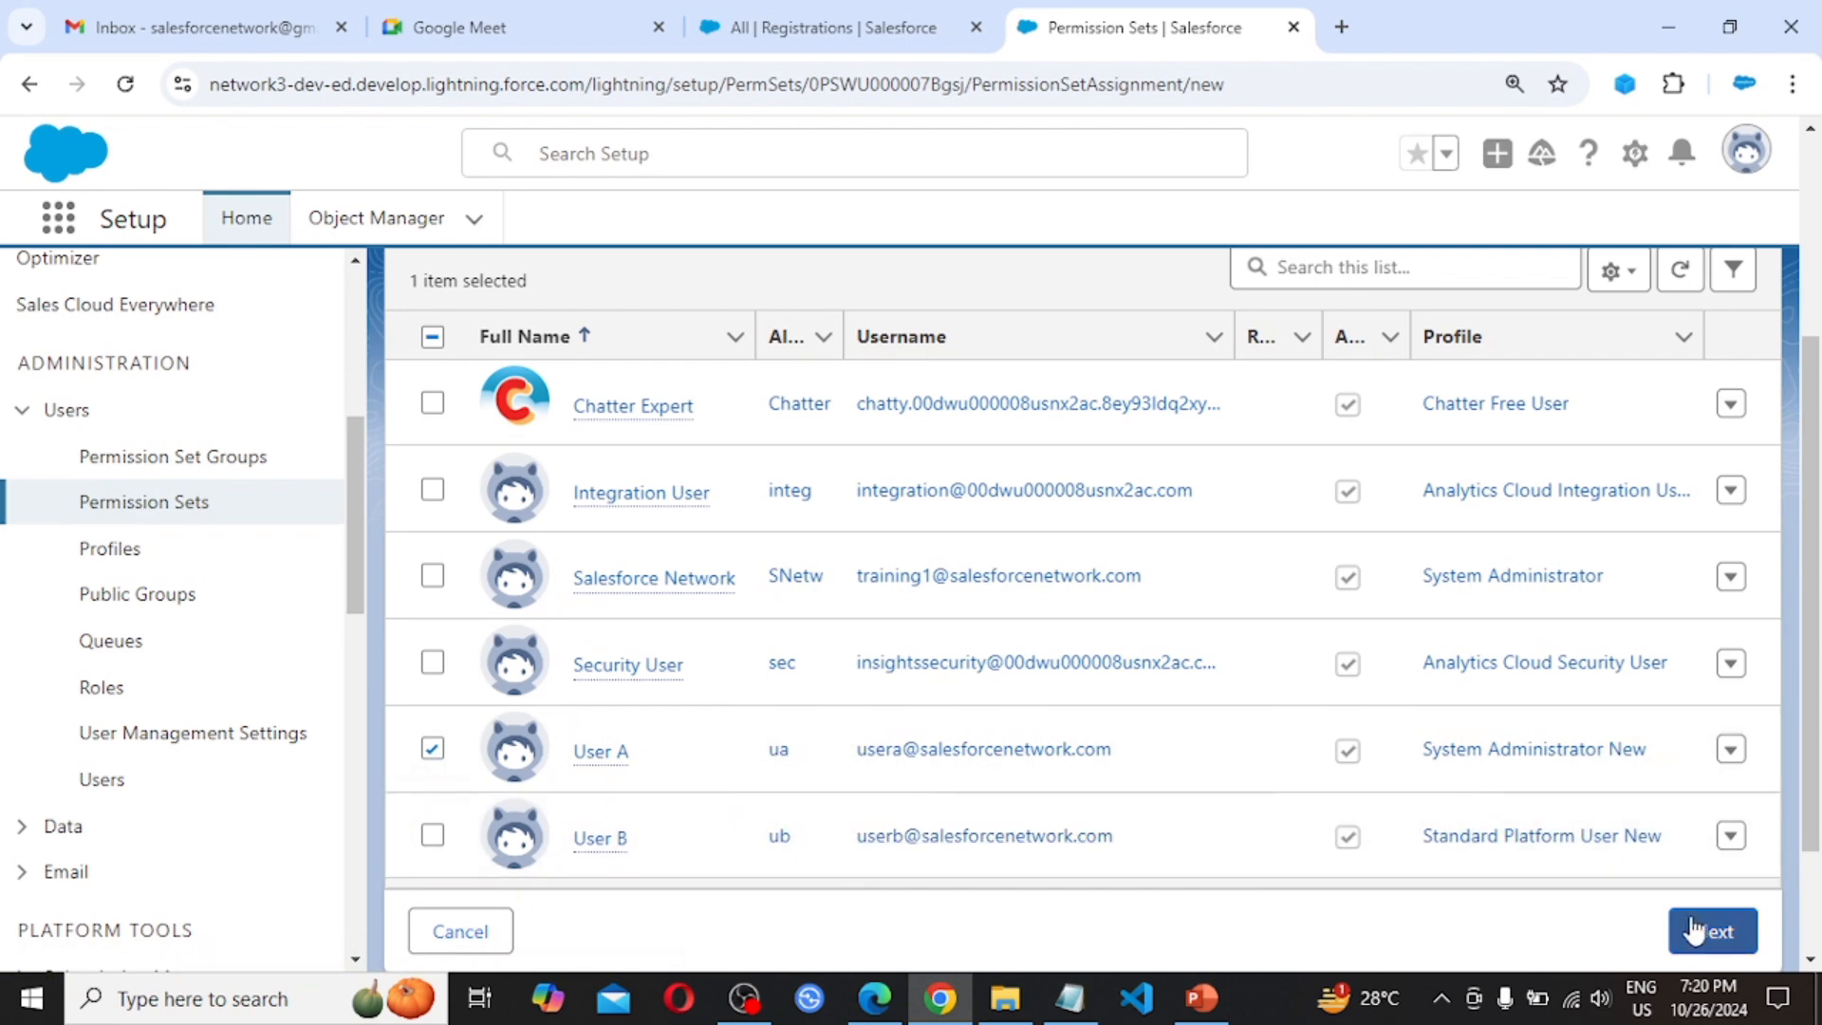
Try the expiration options: Specify the expiration date with a Custom Date, closing the calendar unused
left_click(1693, 931)
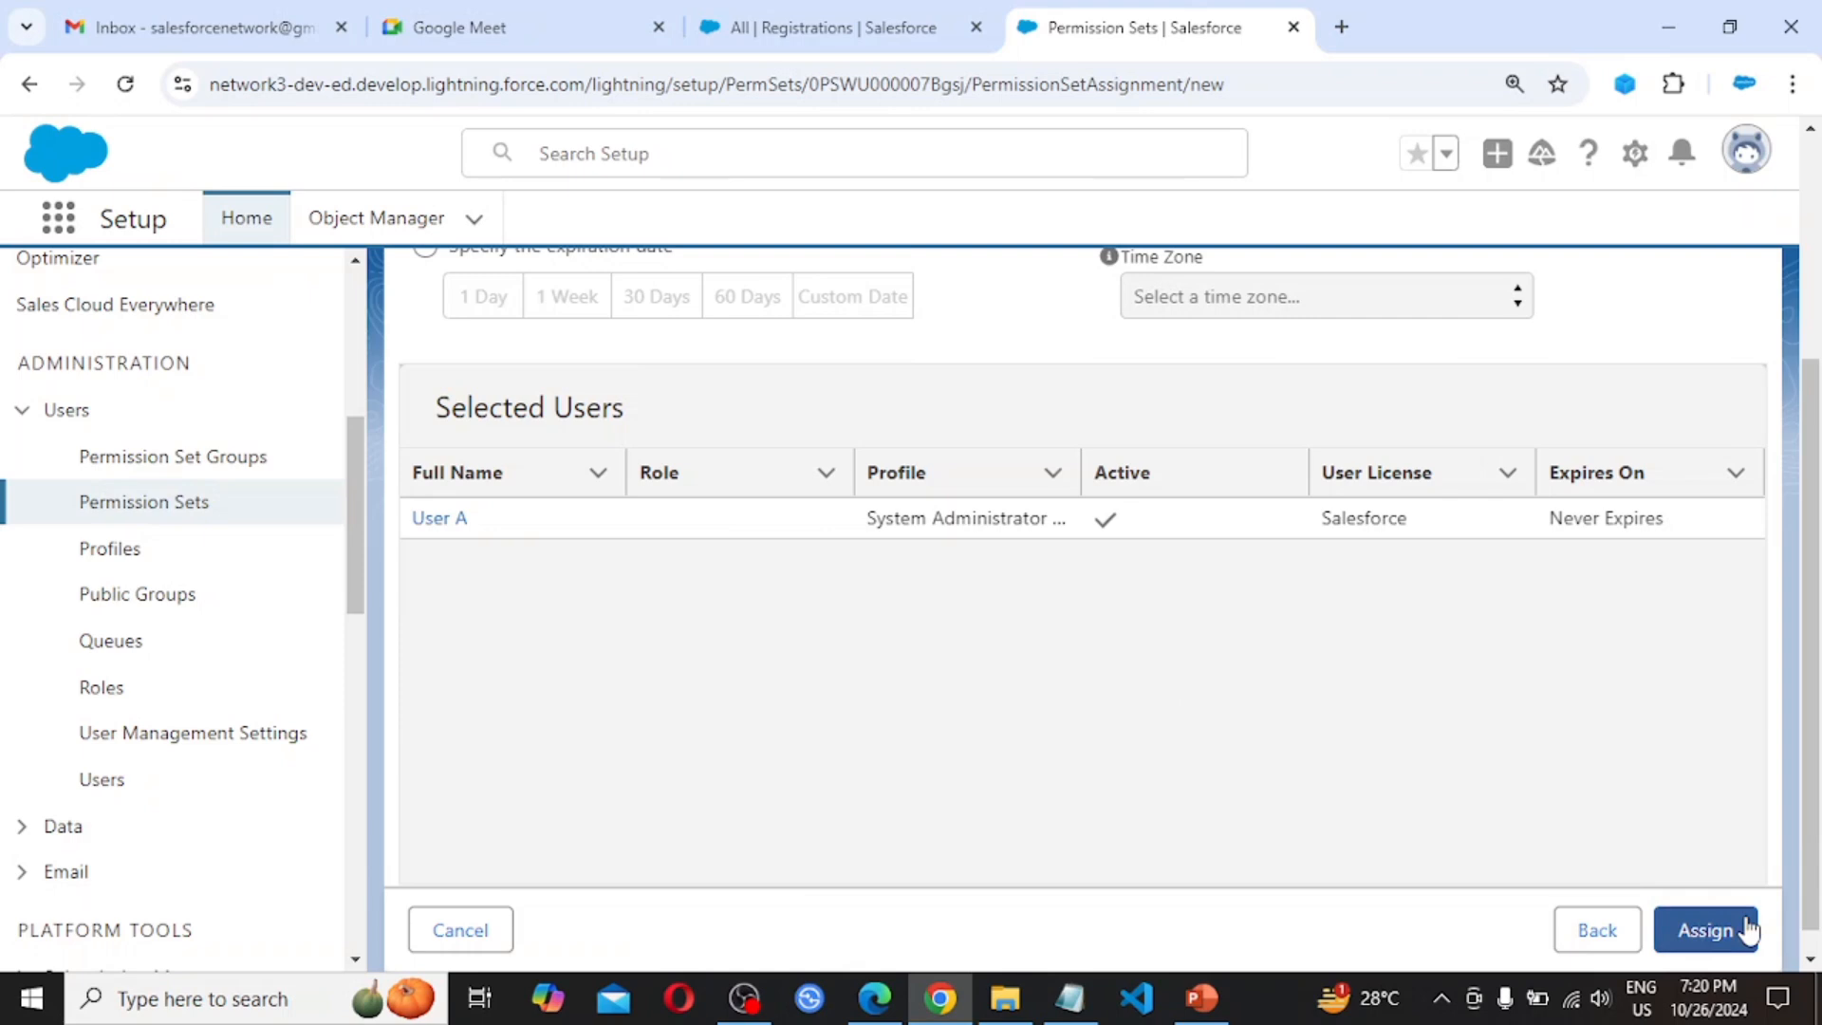
scroll(1627, 798, "up", 2)
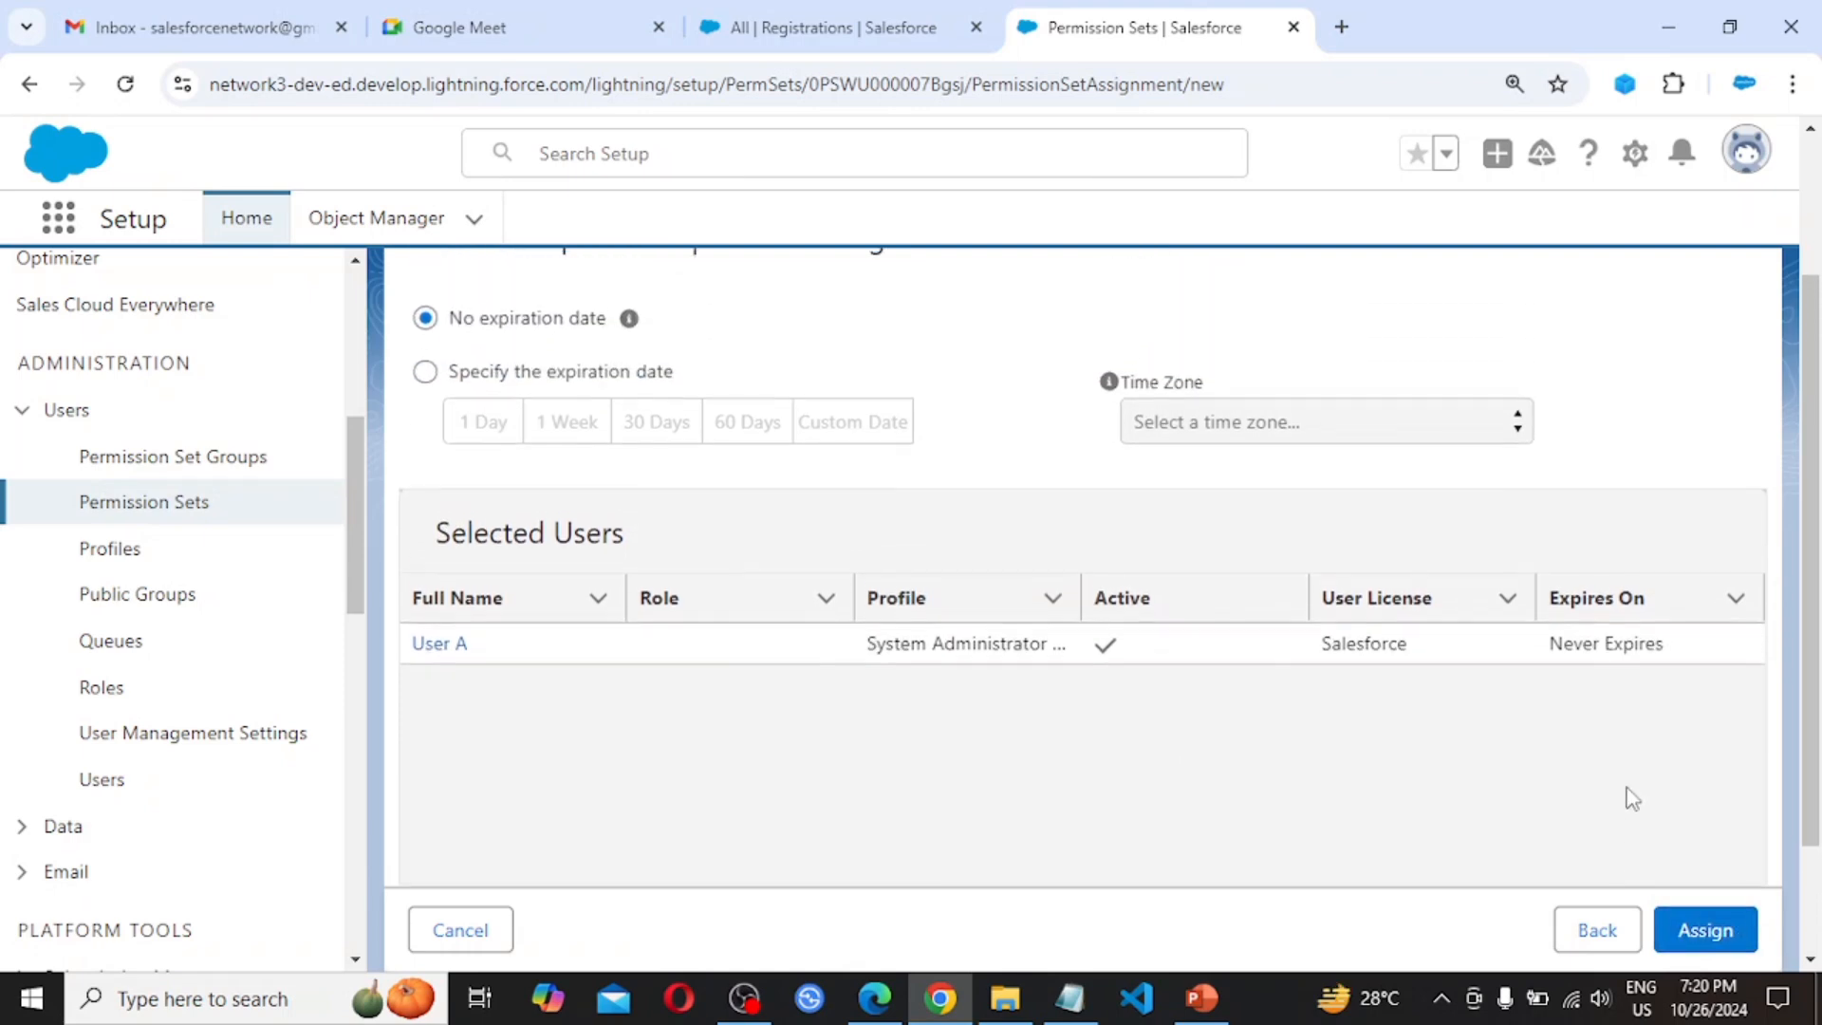
scroll(1630, 797, "up", 2)
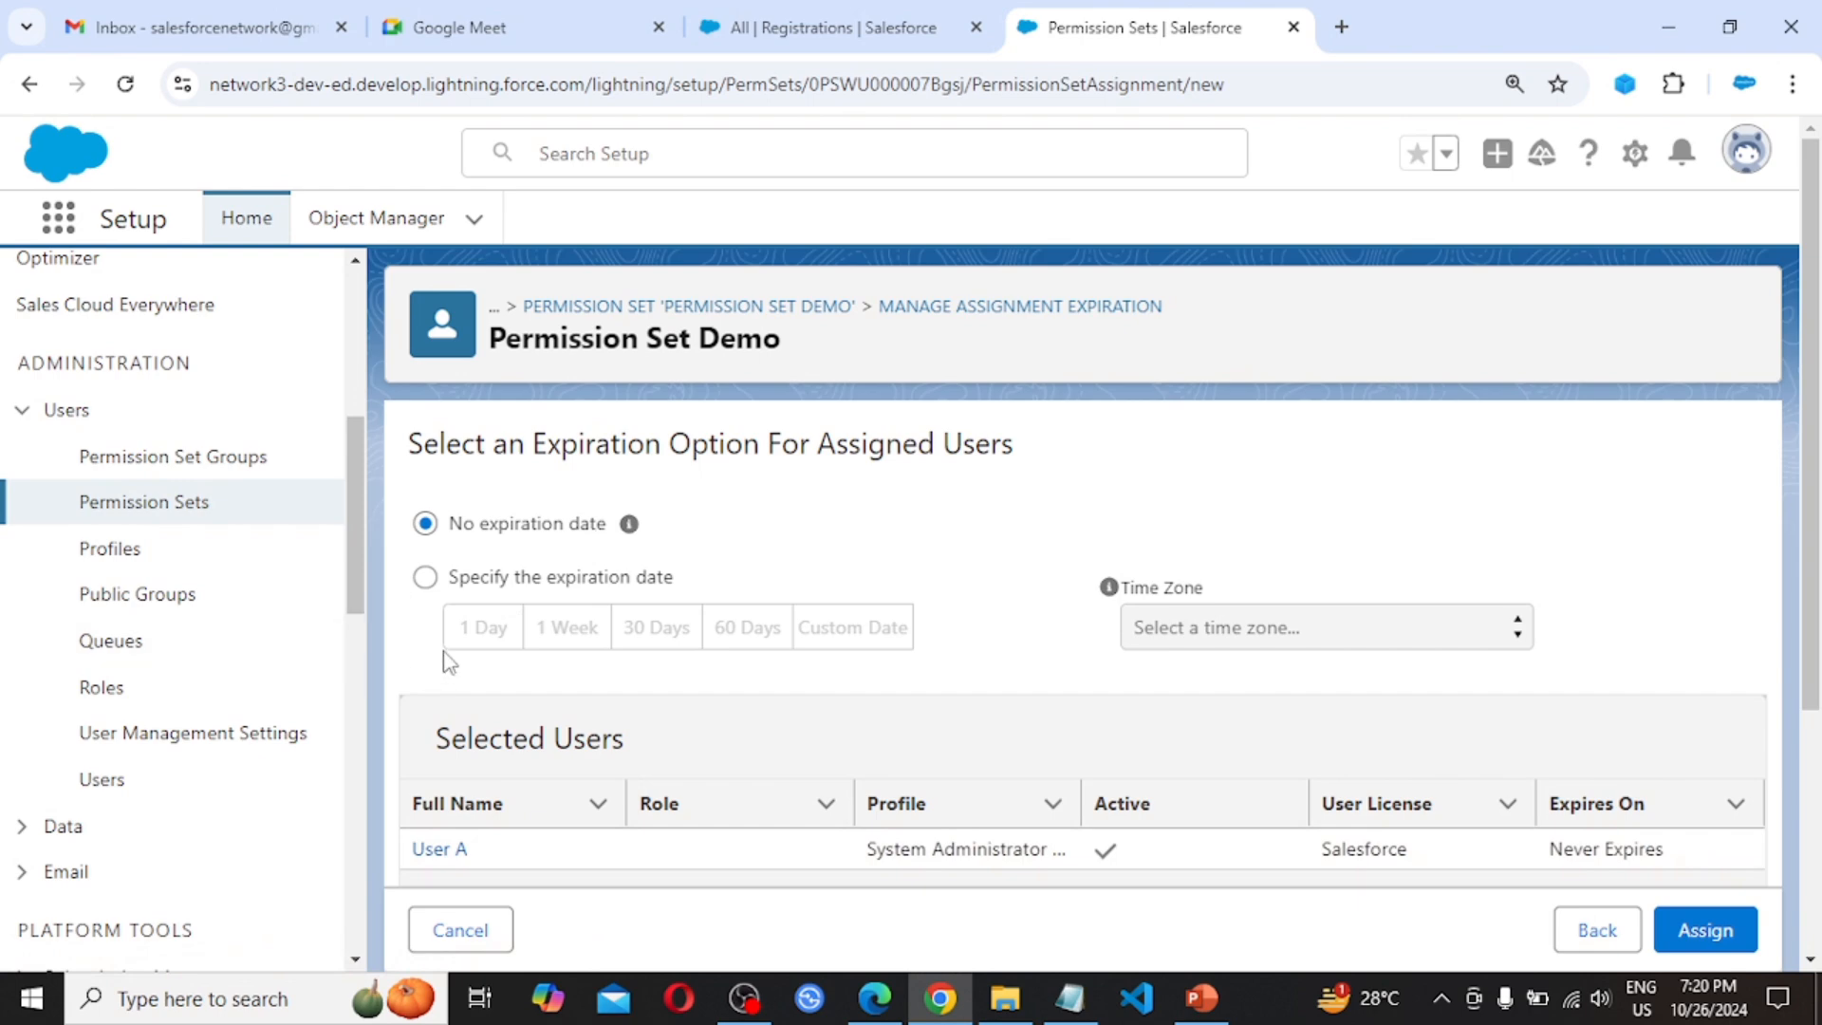
left_click(426, 578)
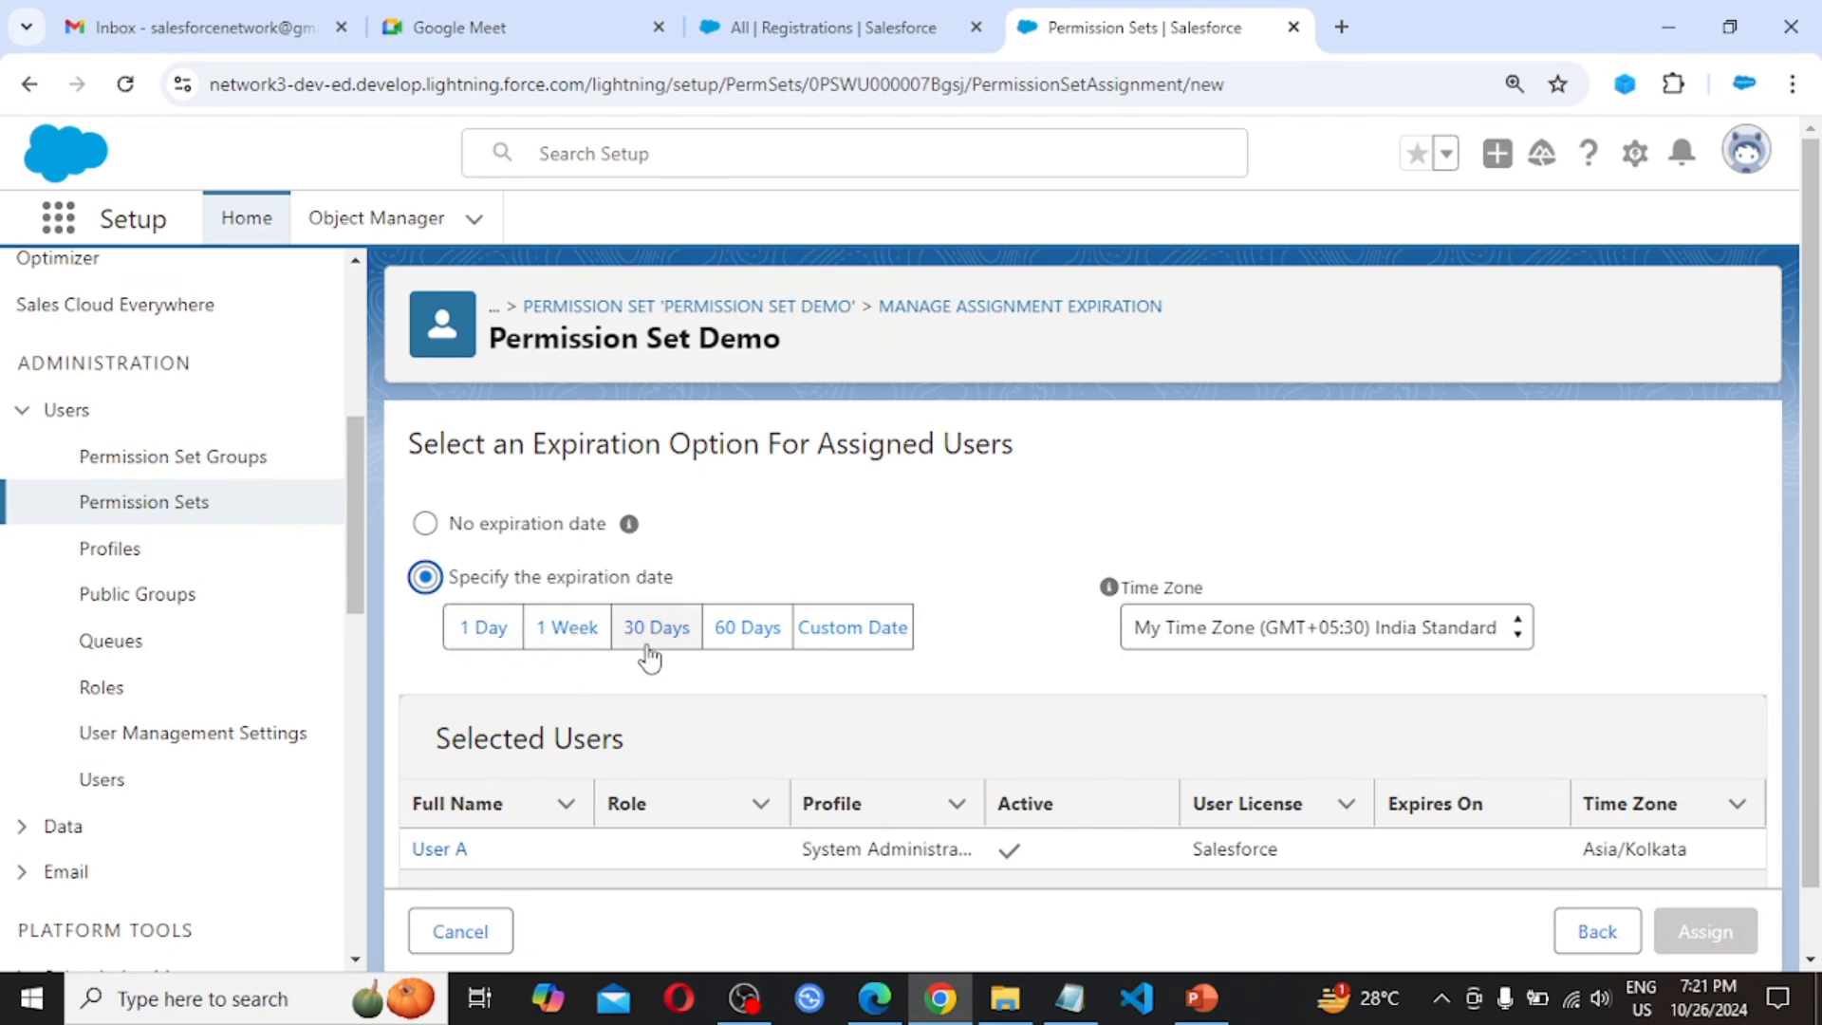
left_click(867, 637)
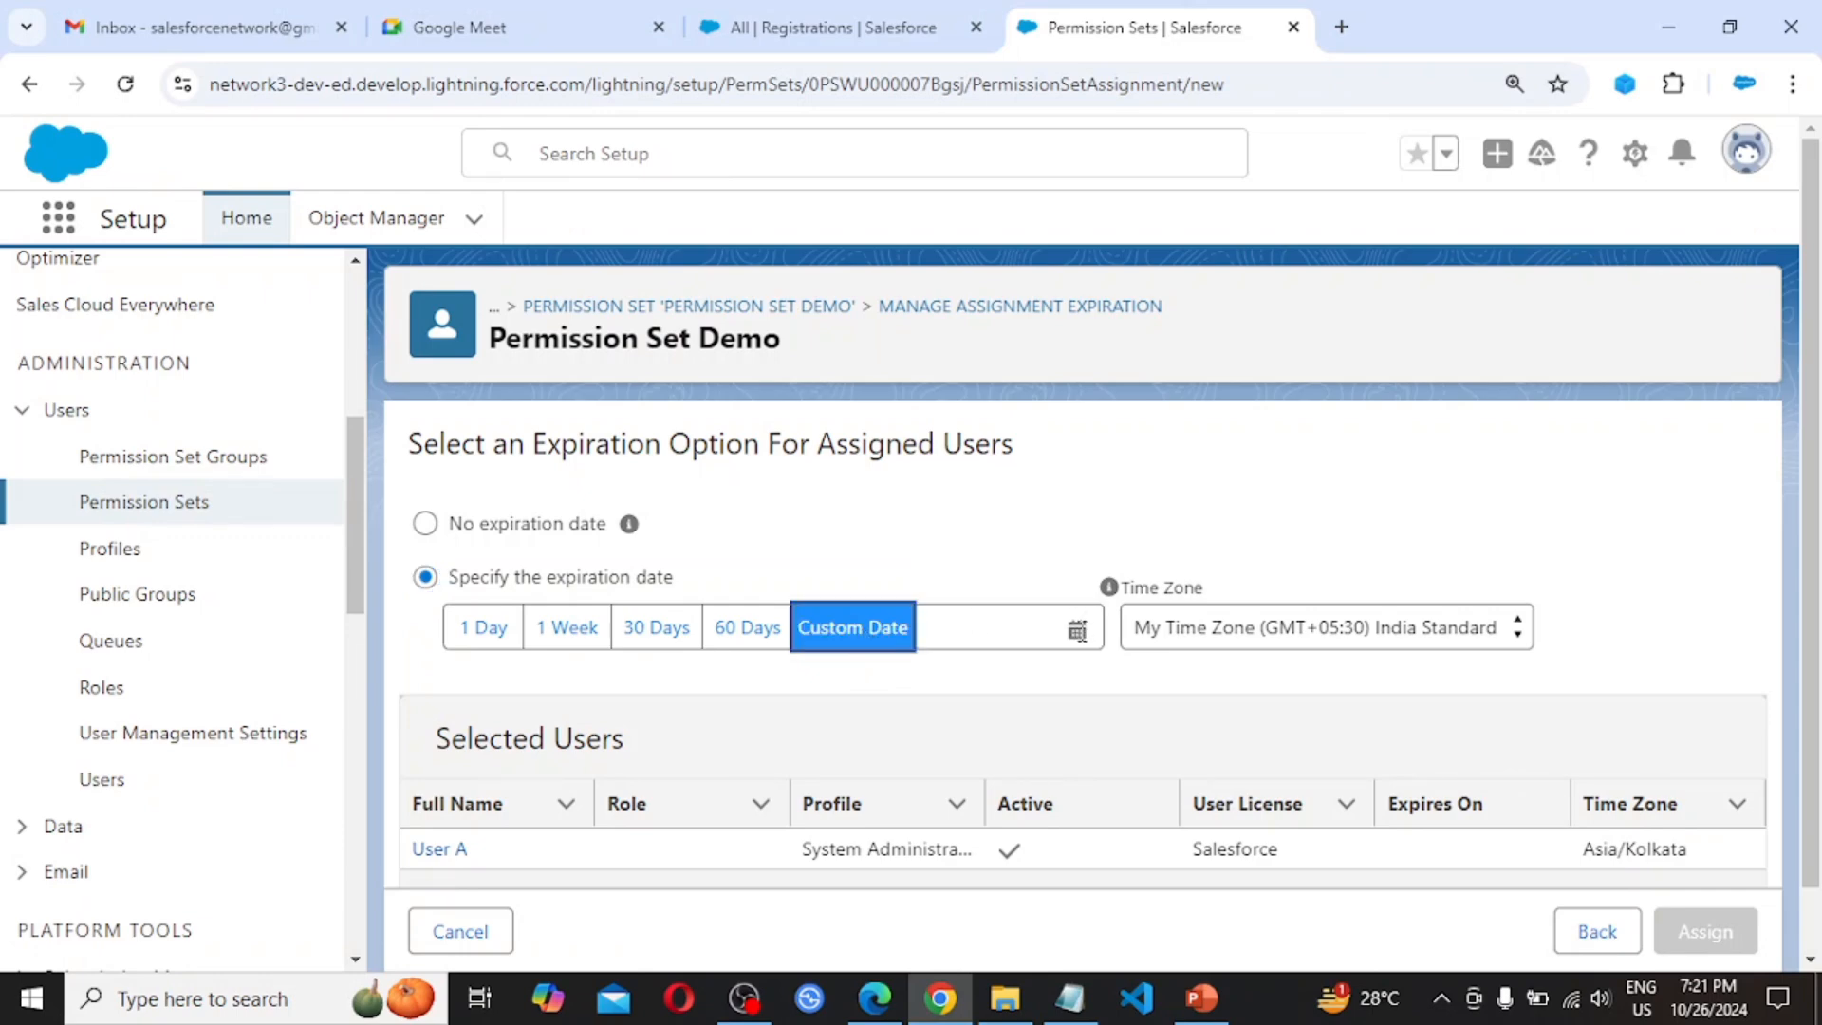
left_click(1077, 629)
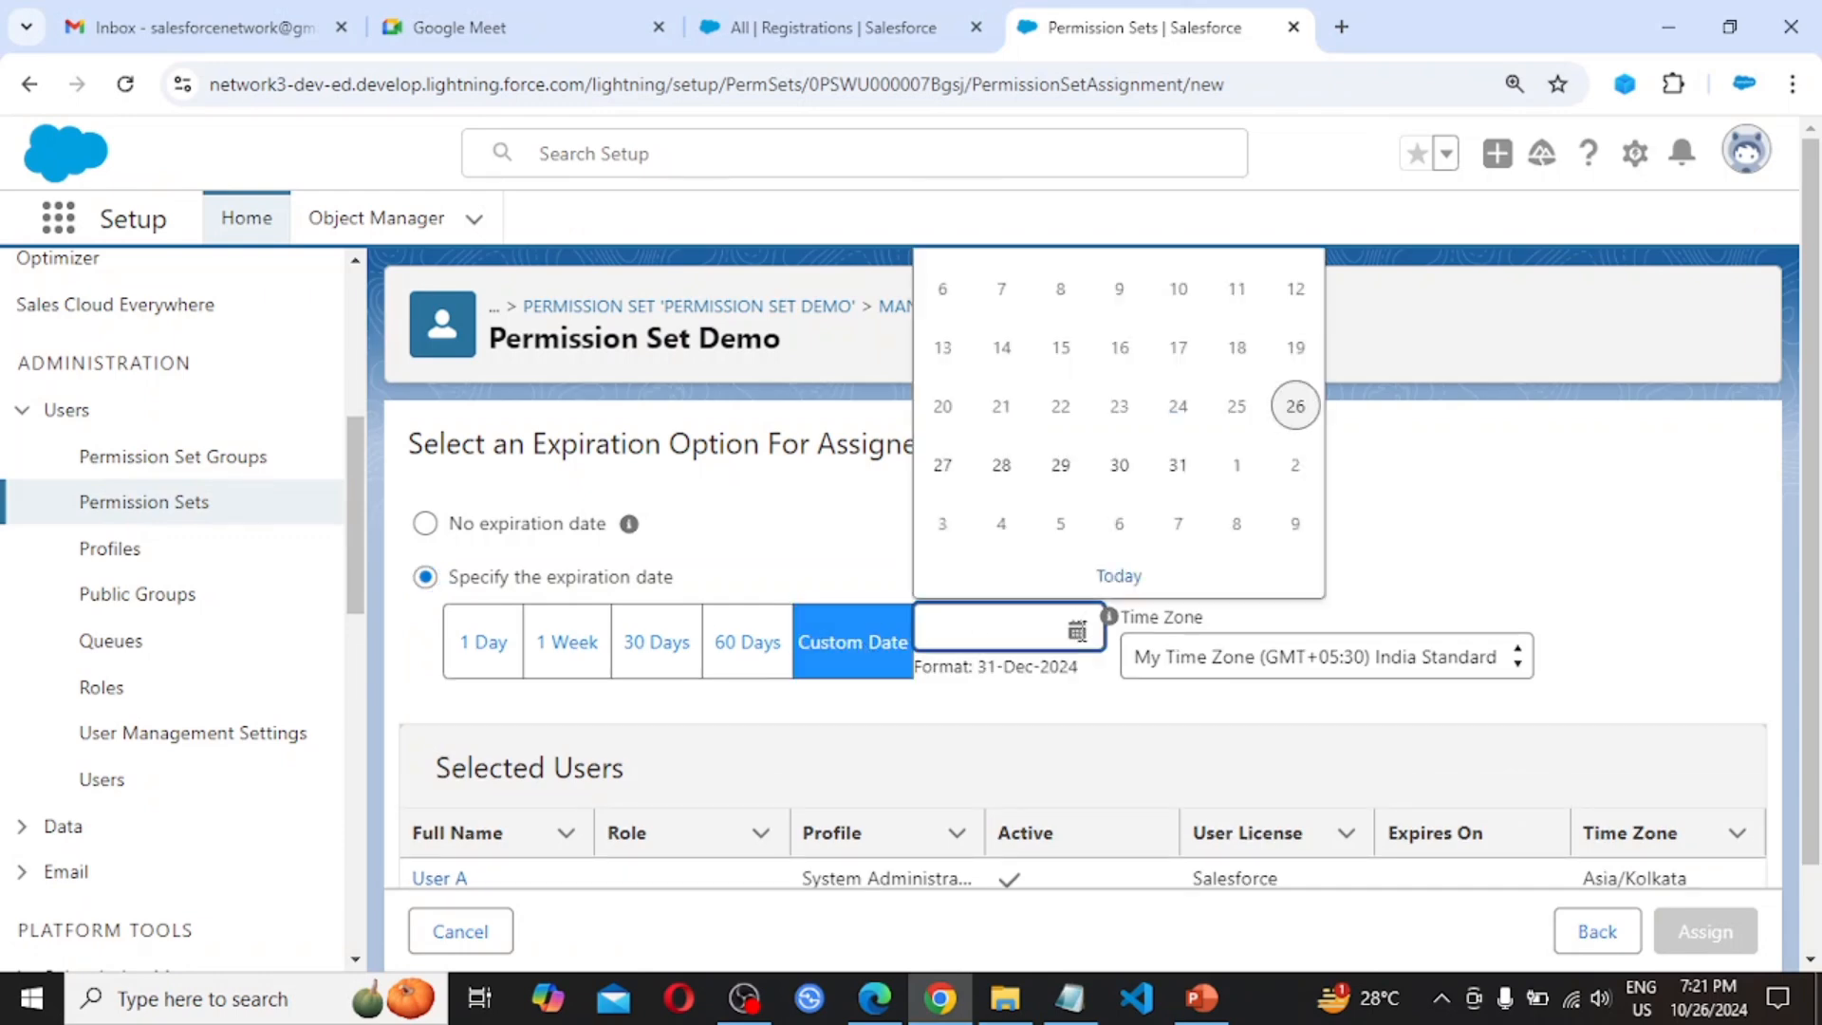
left_click(809, 520)
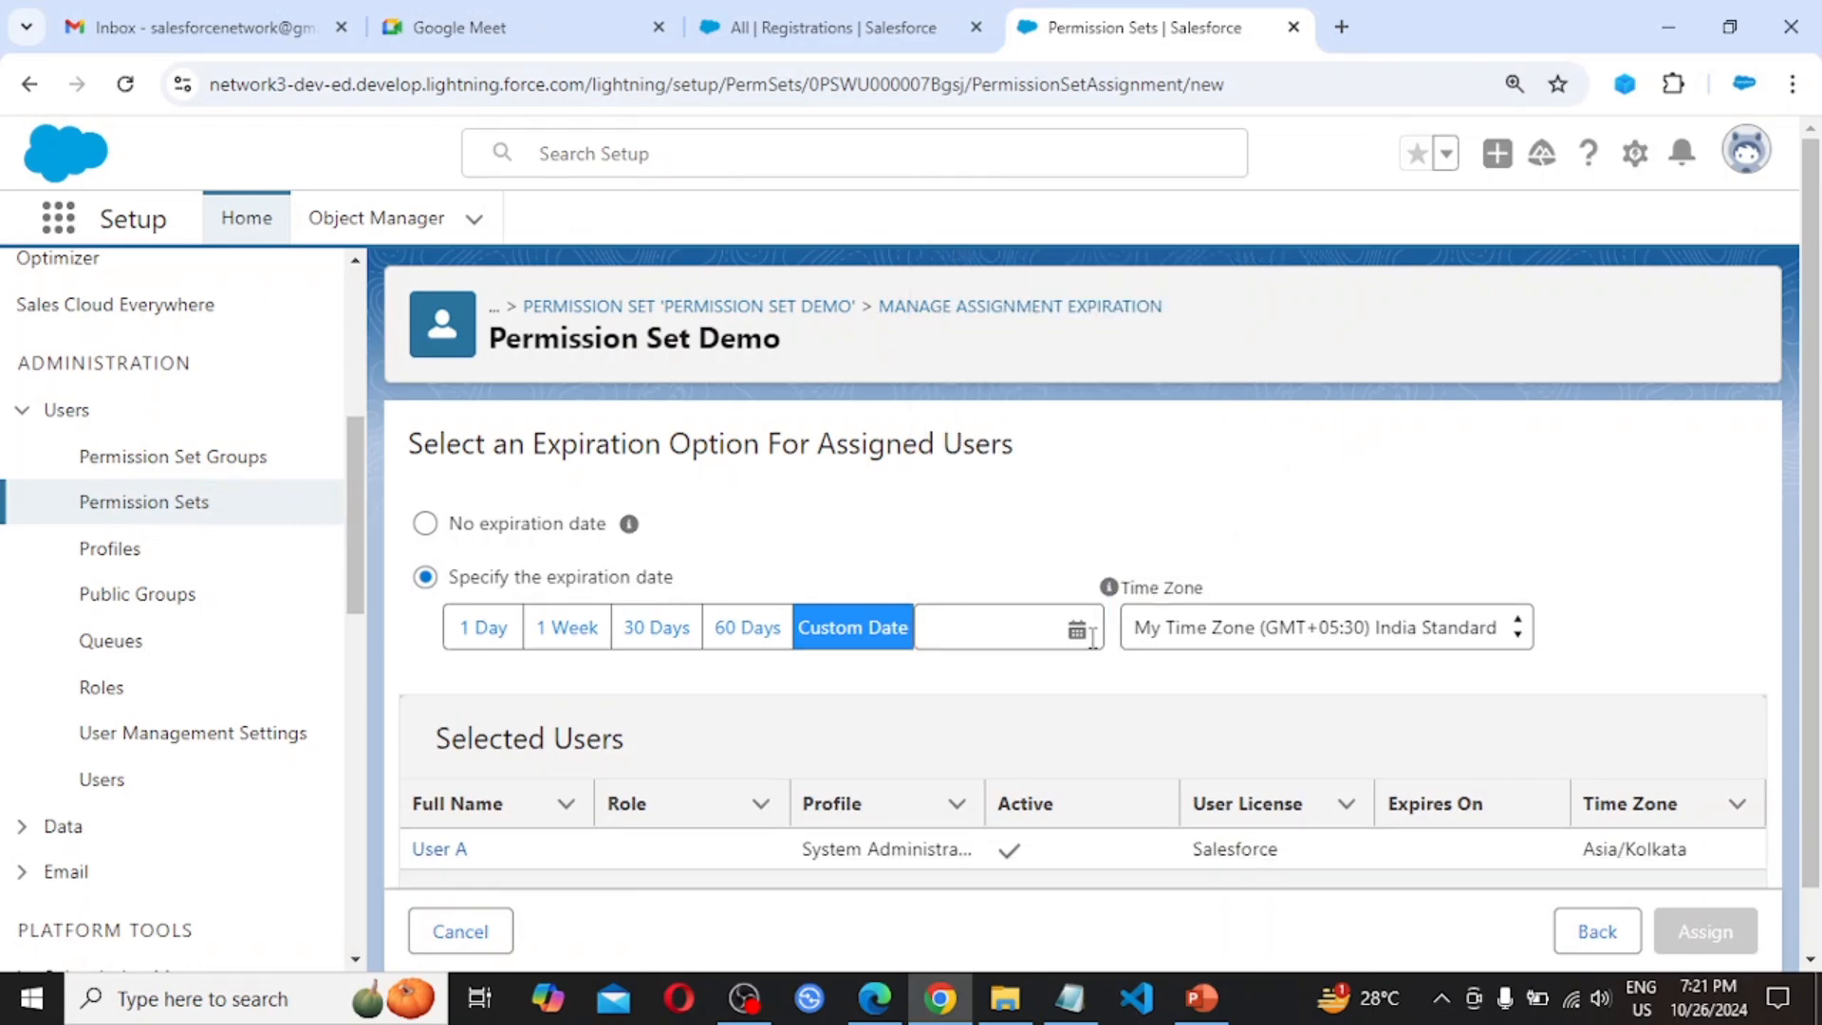
Revert to No expiration date and assign Permission Set Demo to User A
left_click(425, 524)
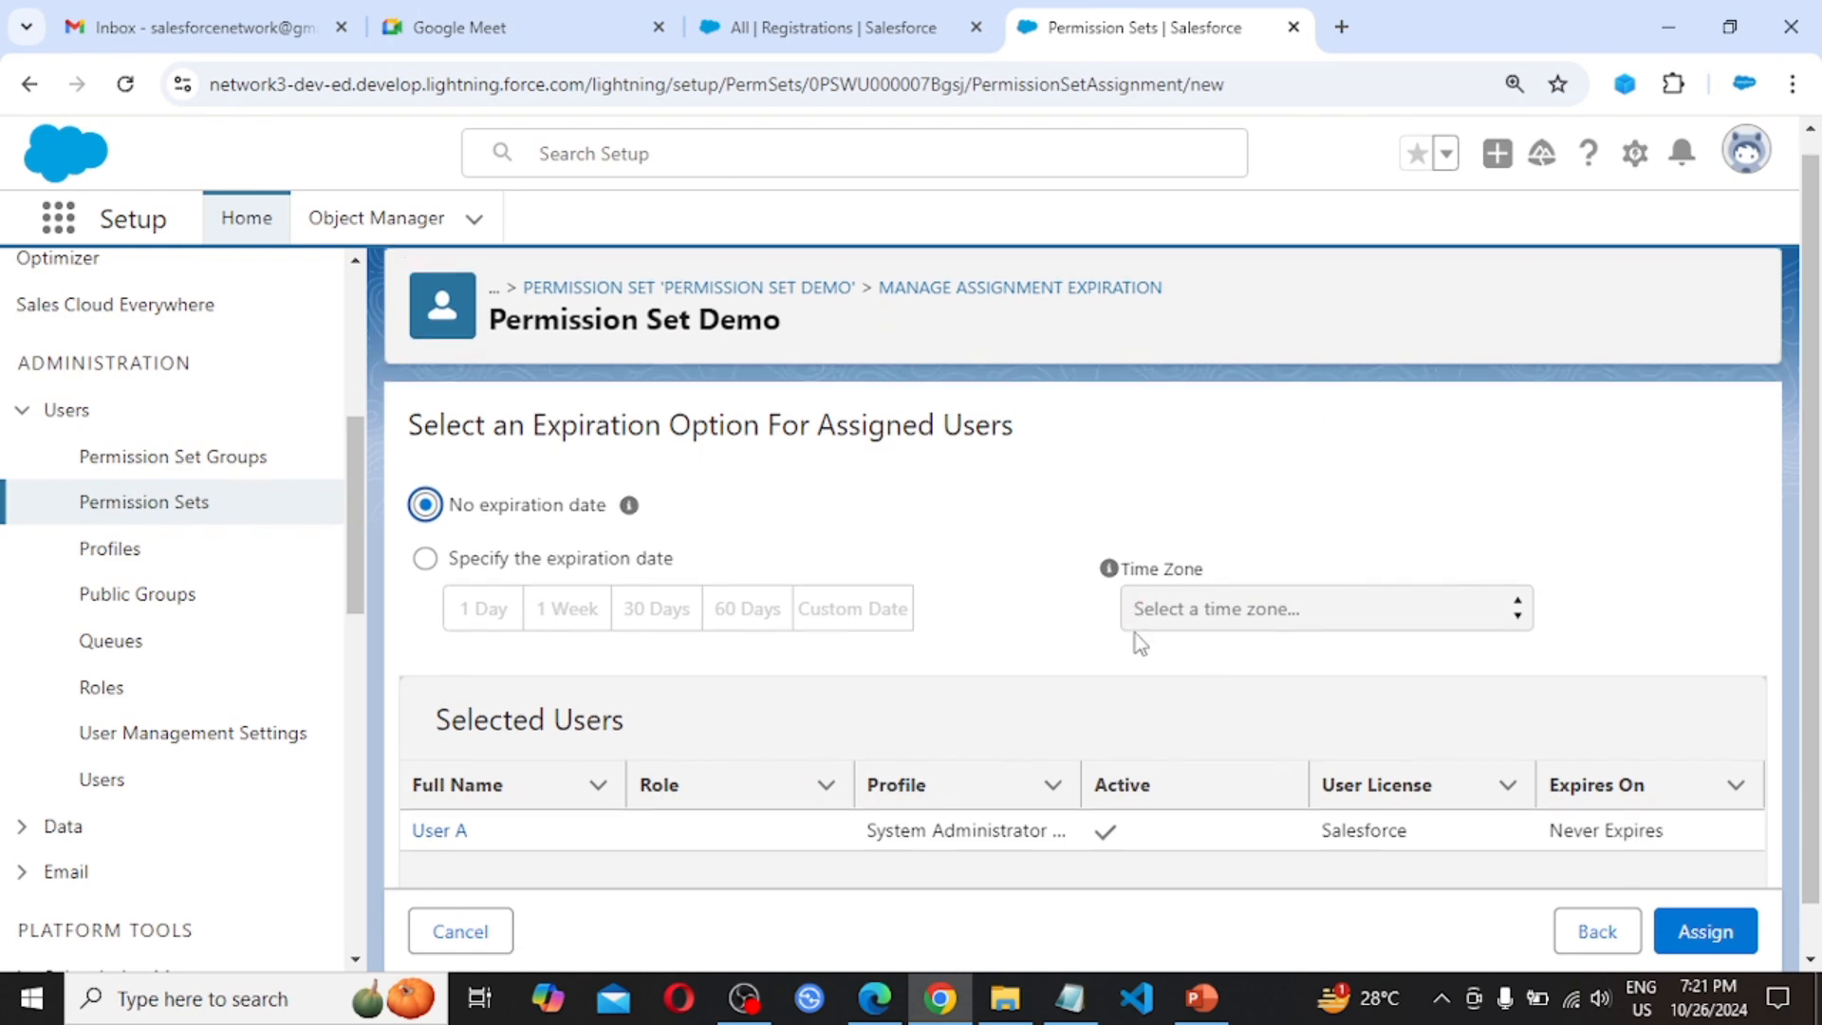
scroll(1135, 634, "down", 1)
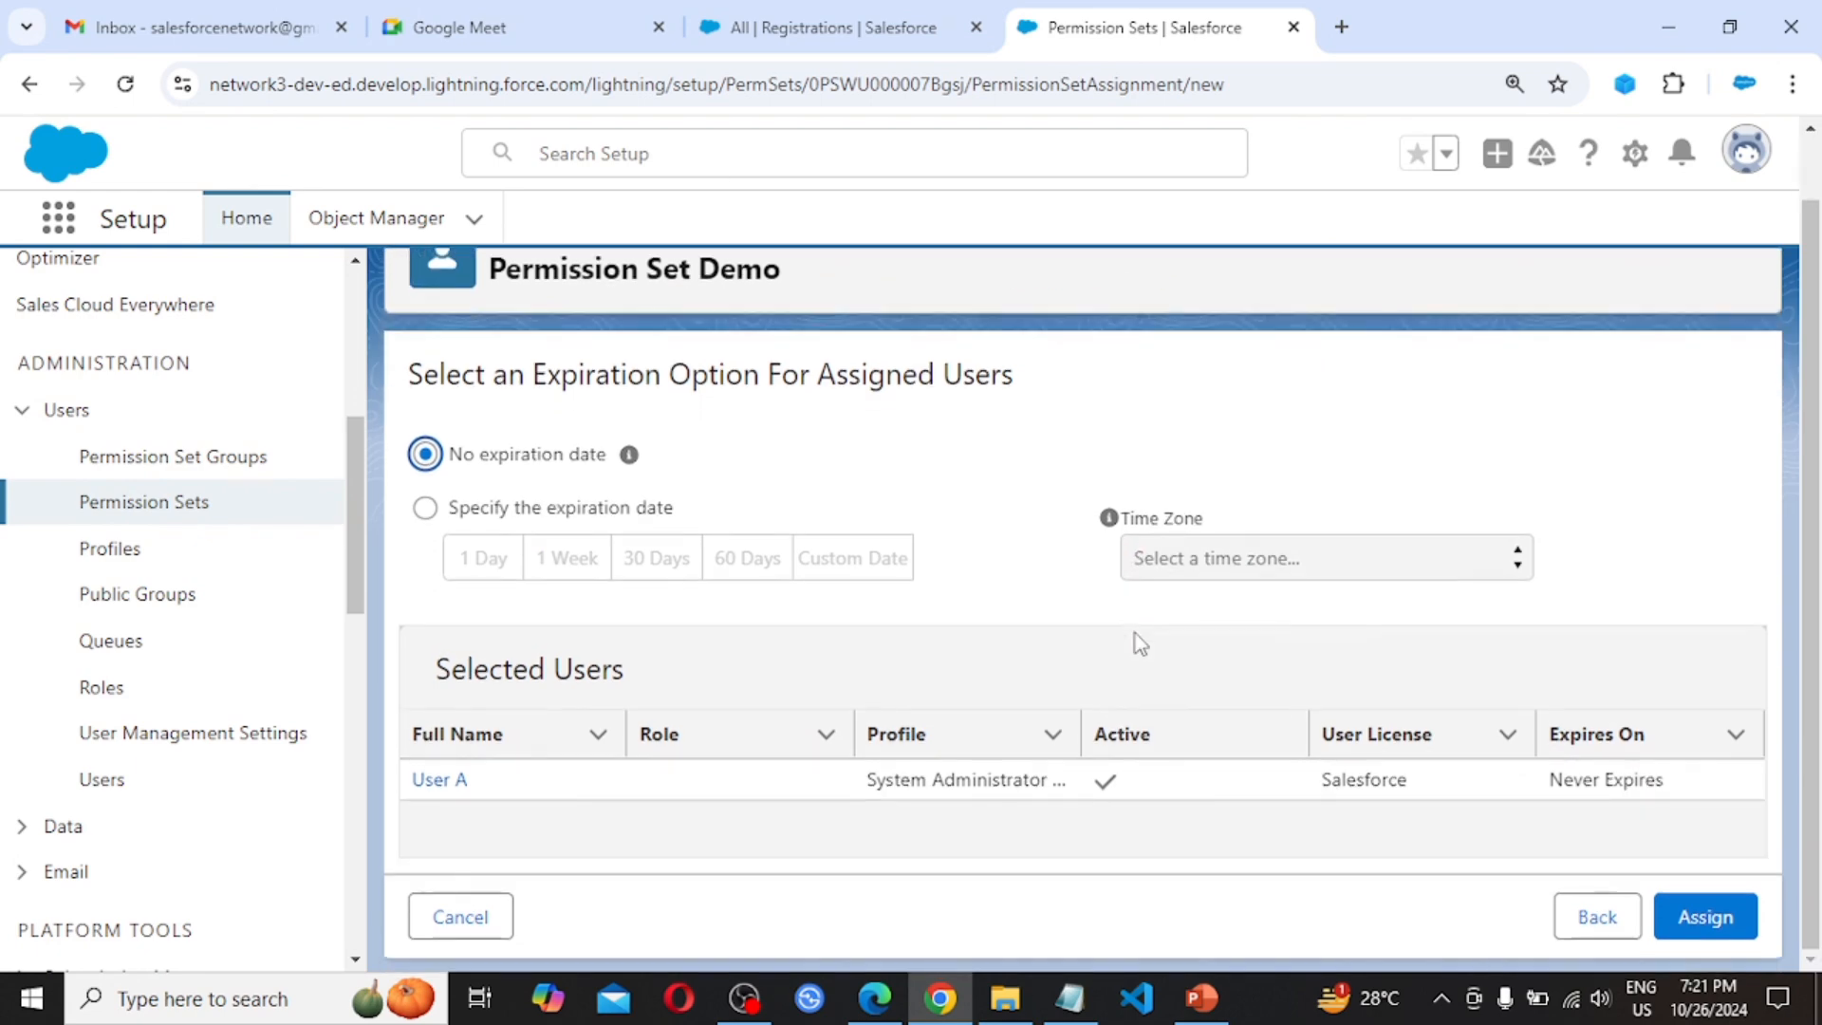
left_click(1714, 930)
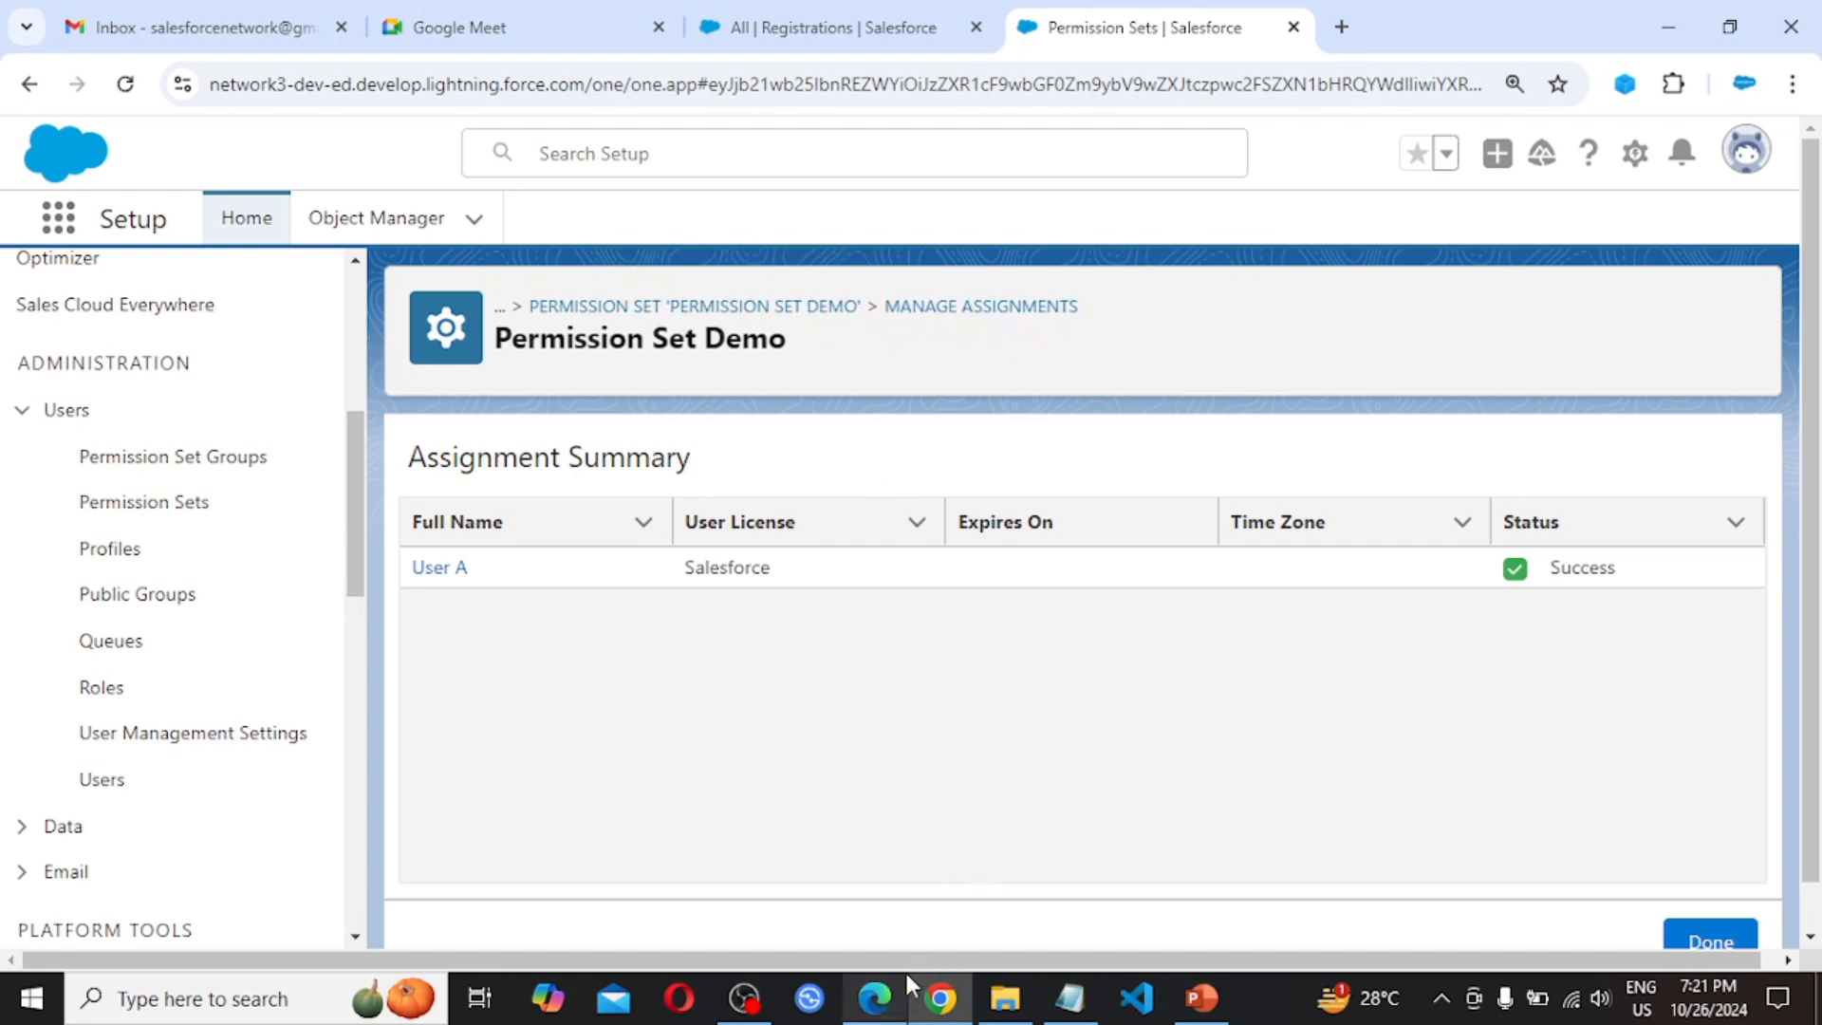
left_click(874, 1006)
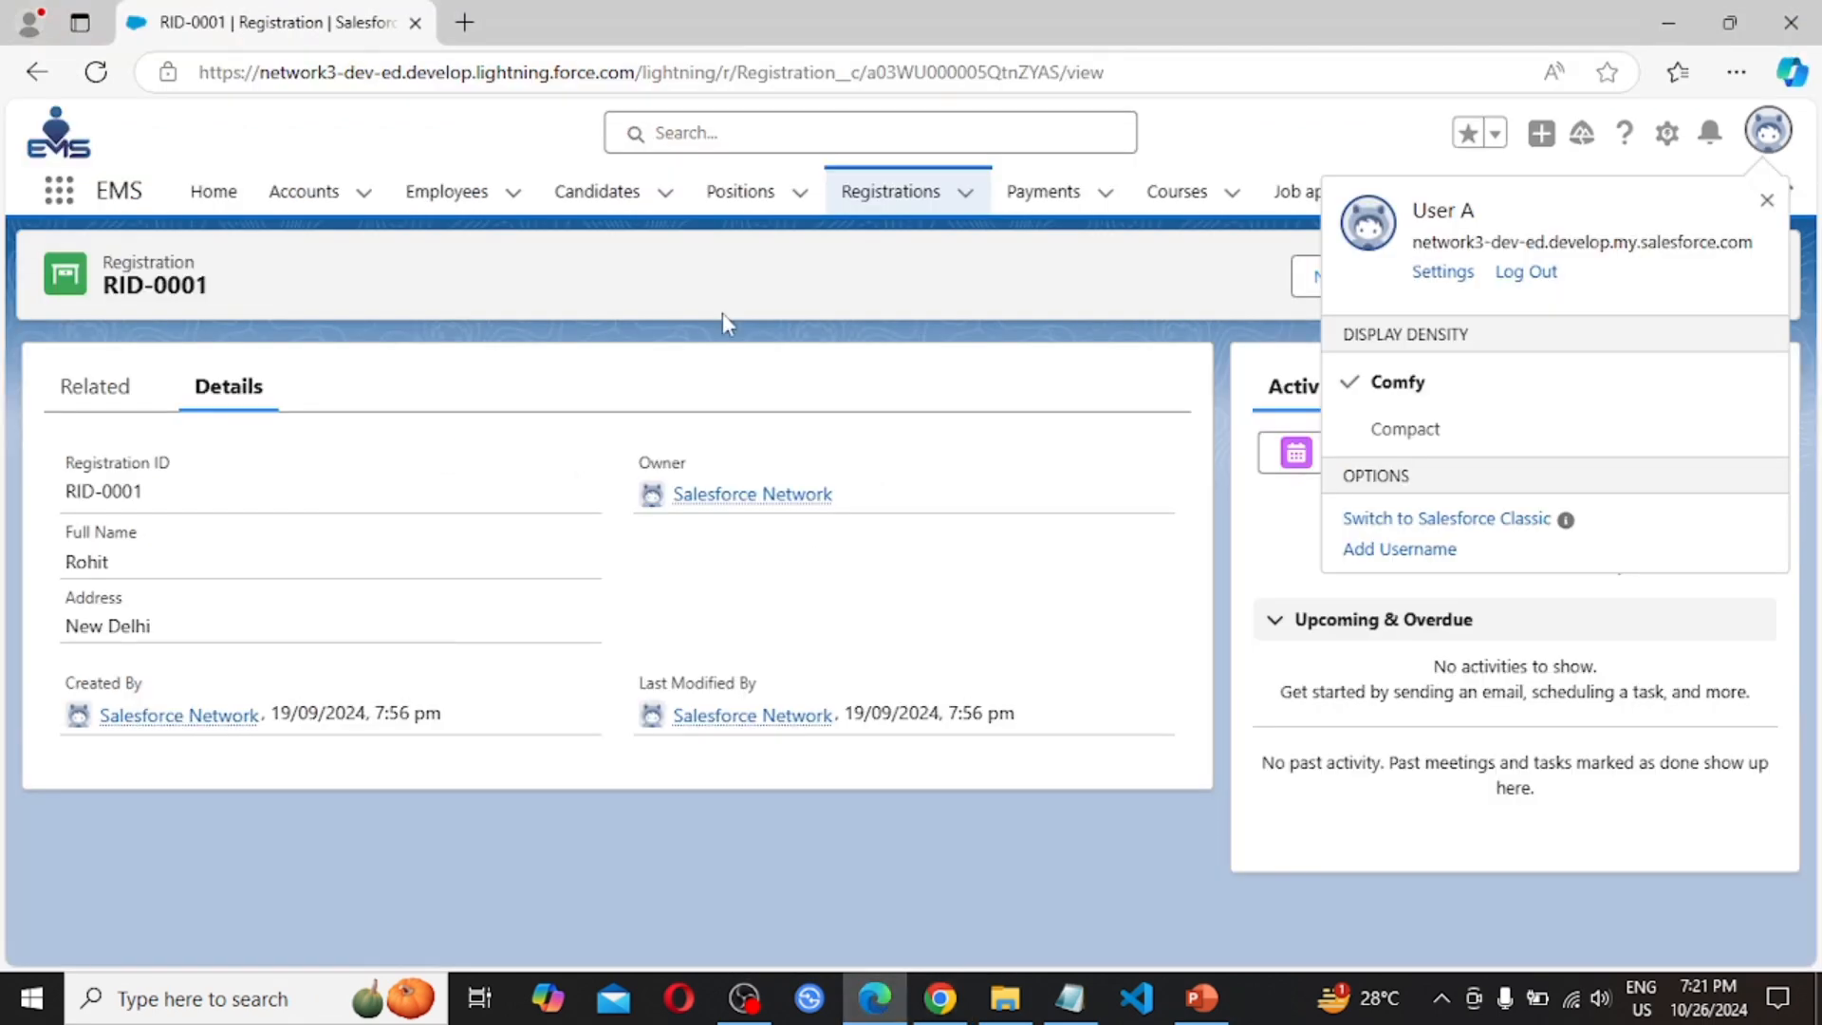
In User A's browser, reload the page to pick up the new permissions and confirm the signed-in user
left_click(96, 72)
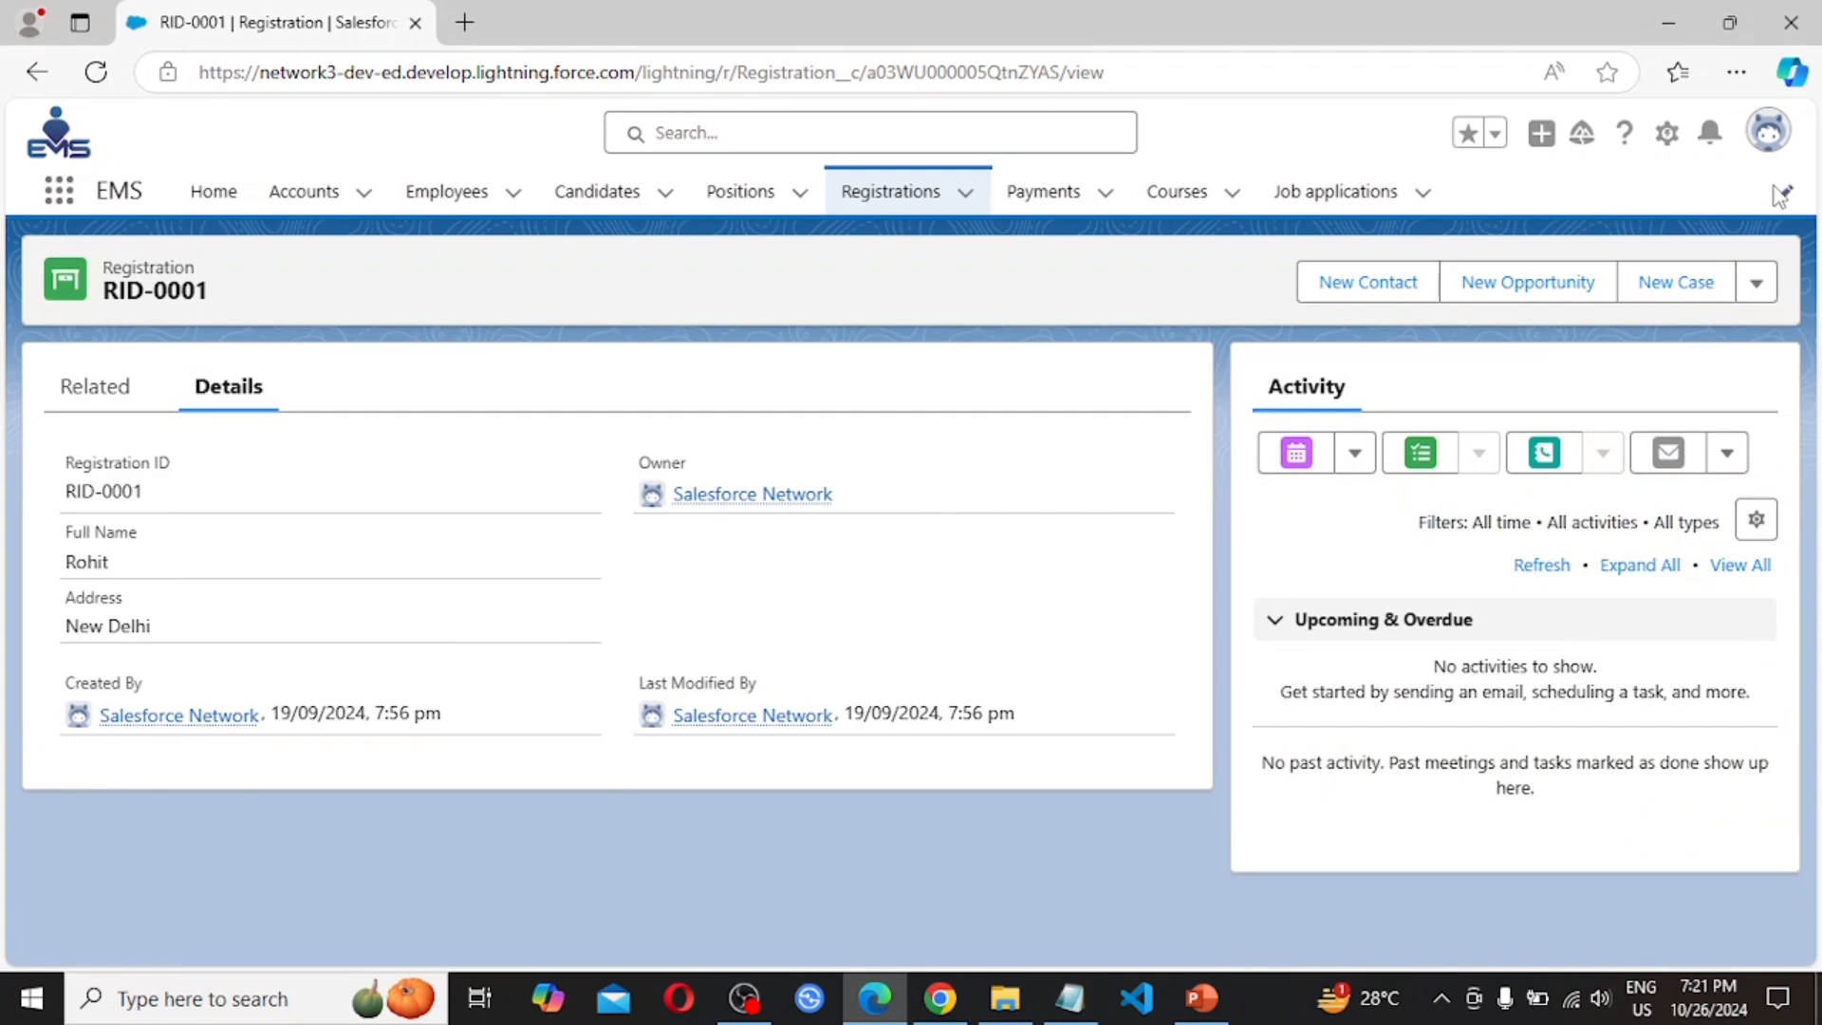
left_click(1767, 137)
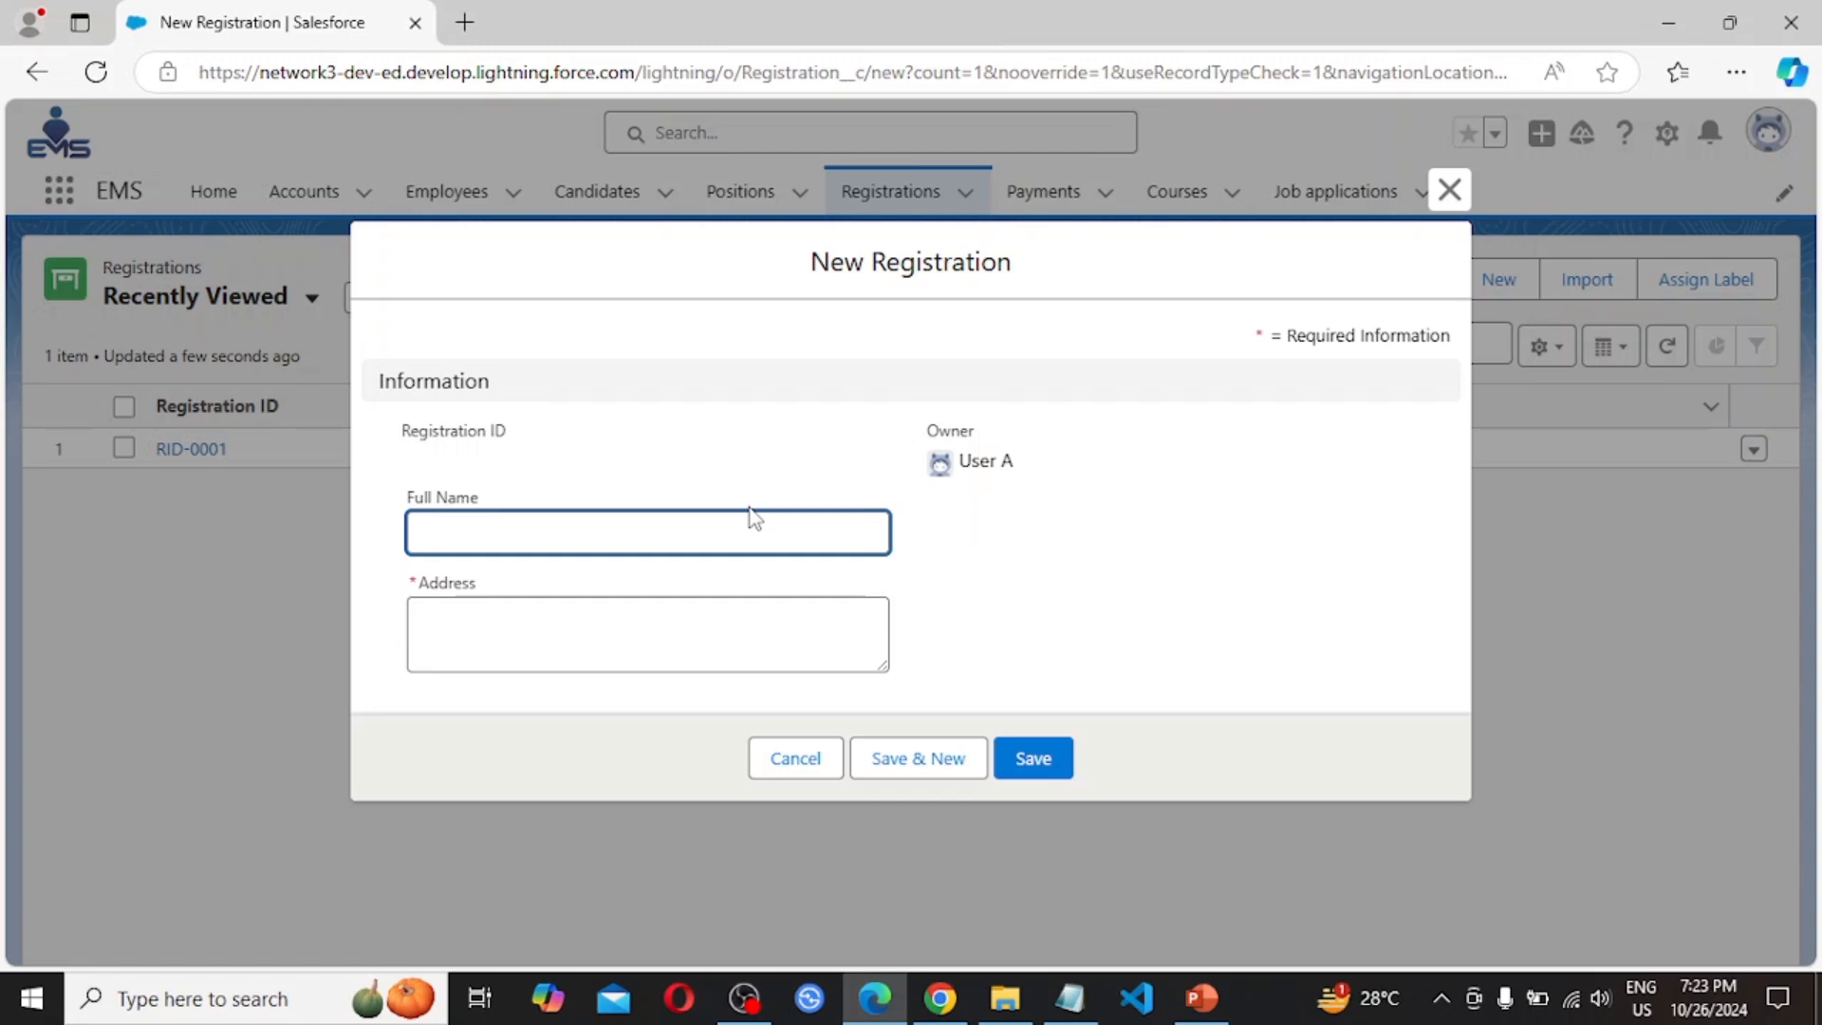
Enter the registrant's full name and Delhi as the address, then save registration RID-0003
type("Aman")
key("Tab")
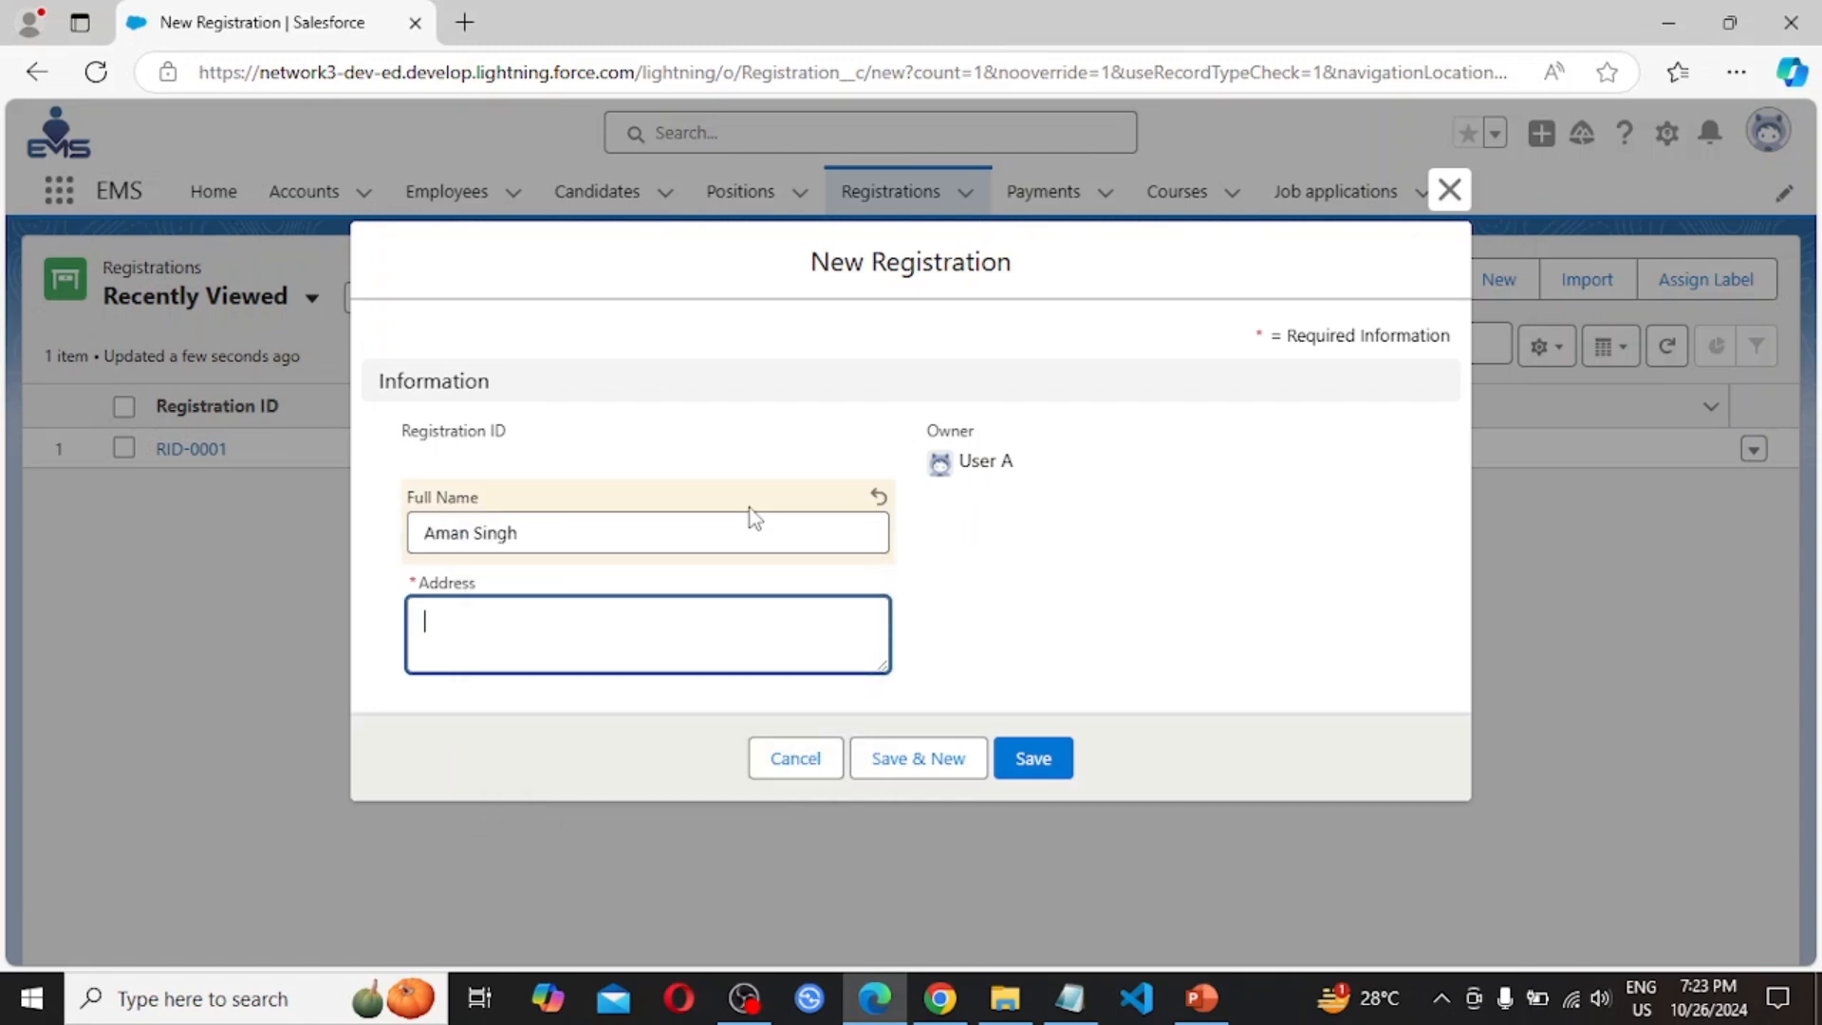
type("Del")
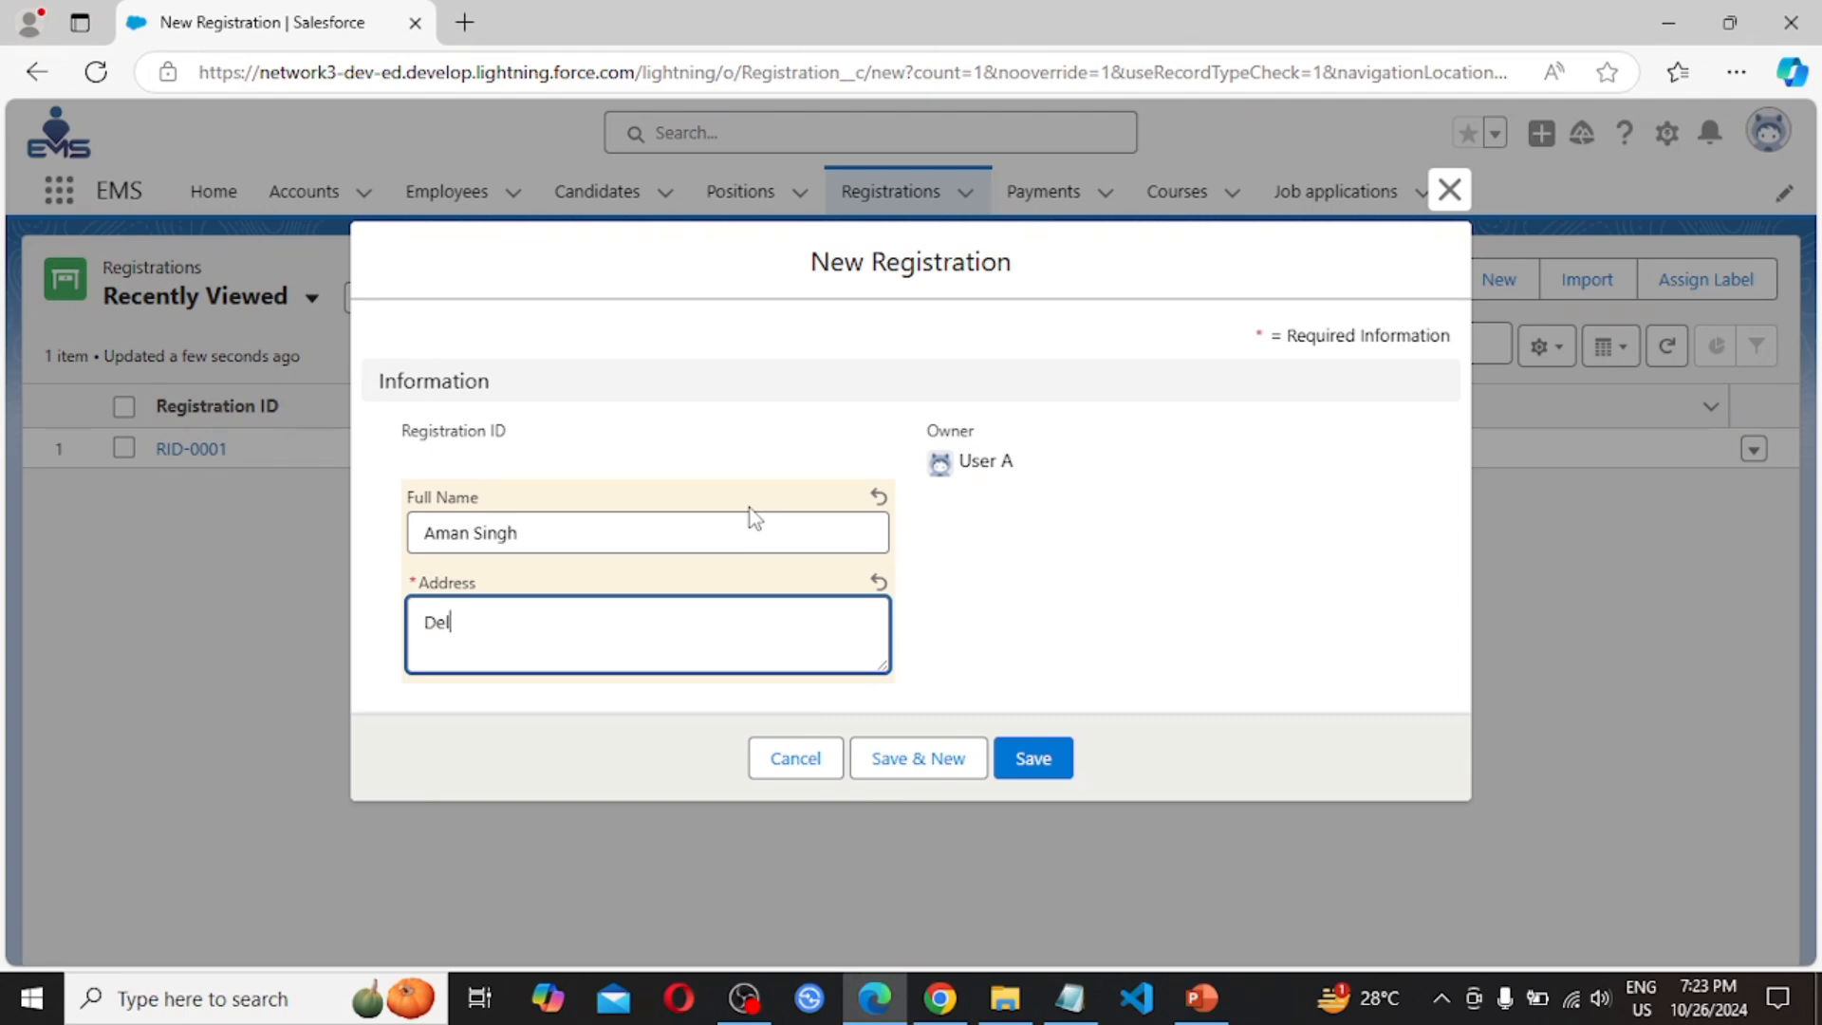
type("hi")
left_click(1032, 759)
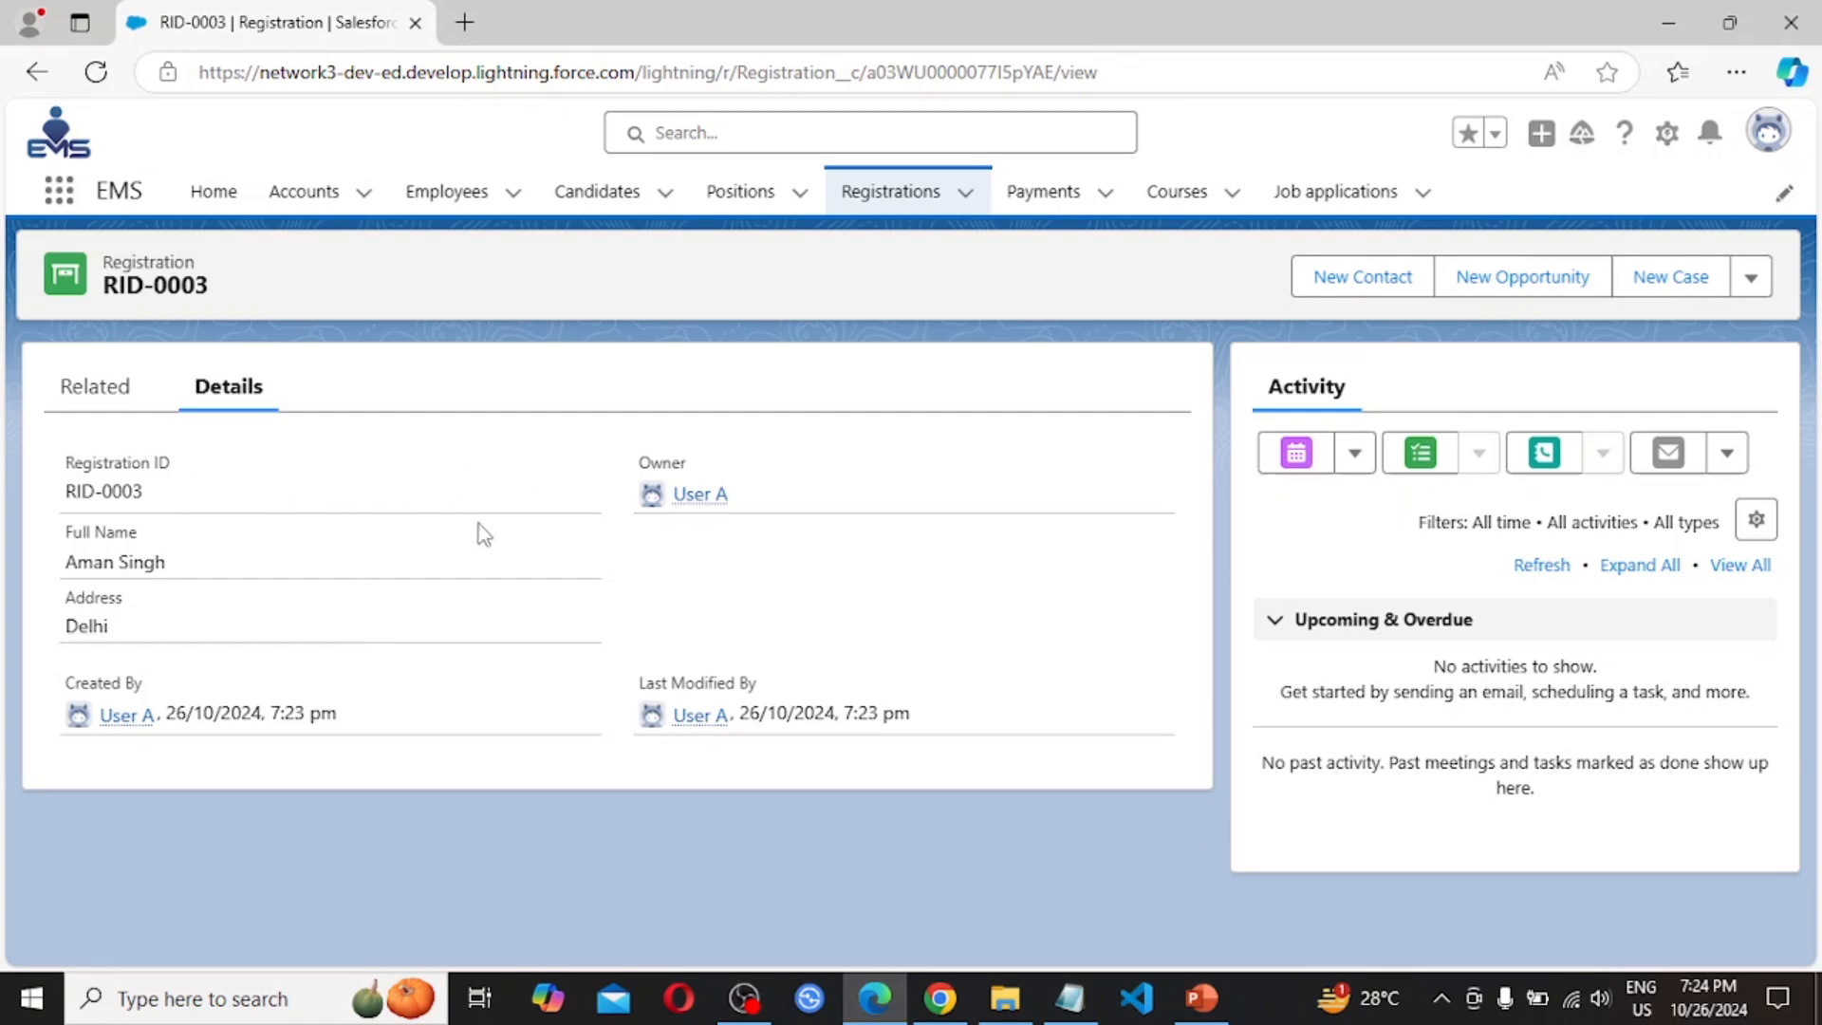
Review all registrations in the Registrations list, then present the Assignment slide full-screen in PowerPoint
left_click(1751, 278)
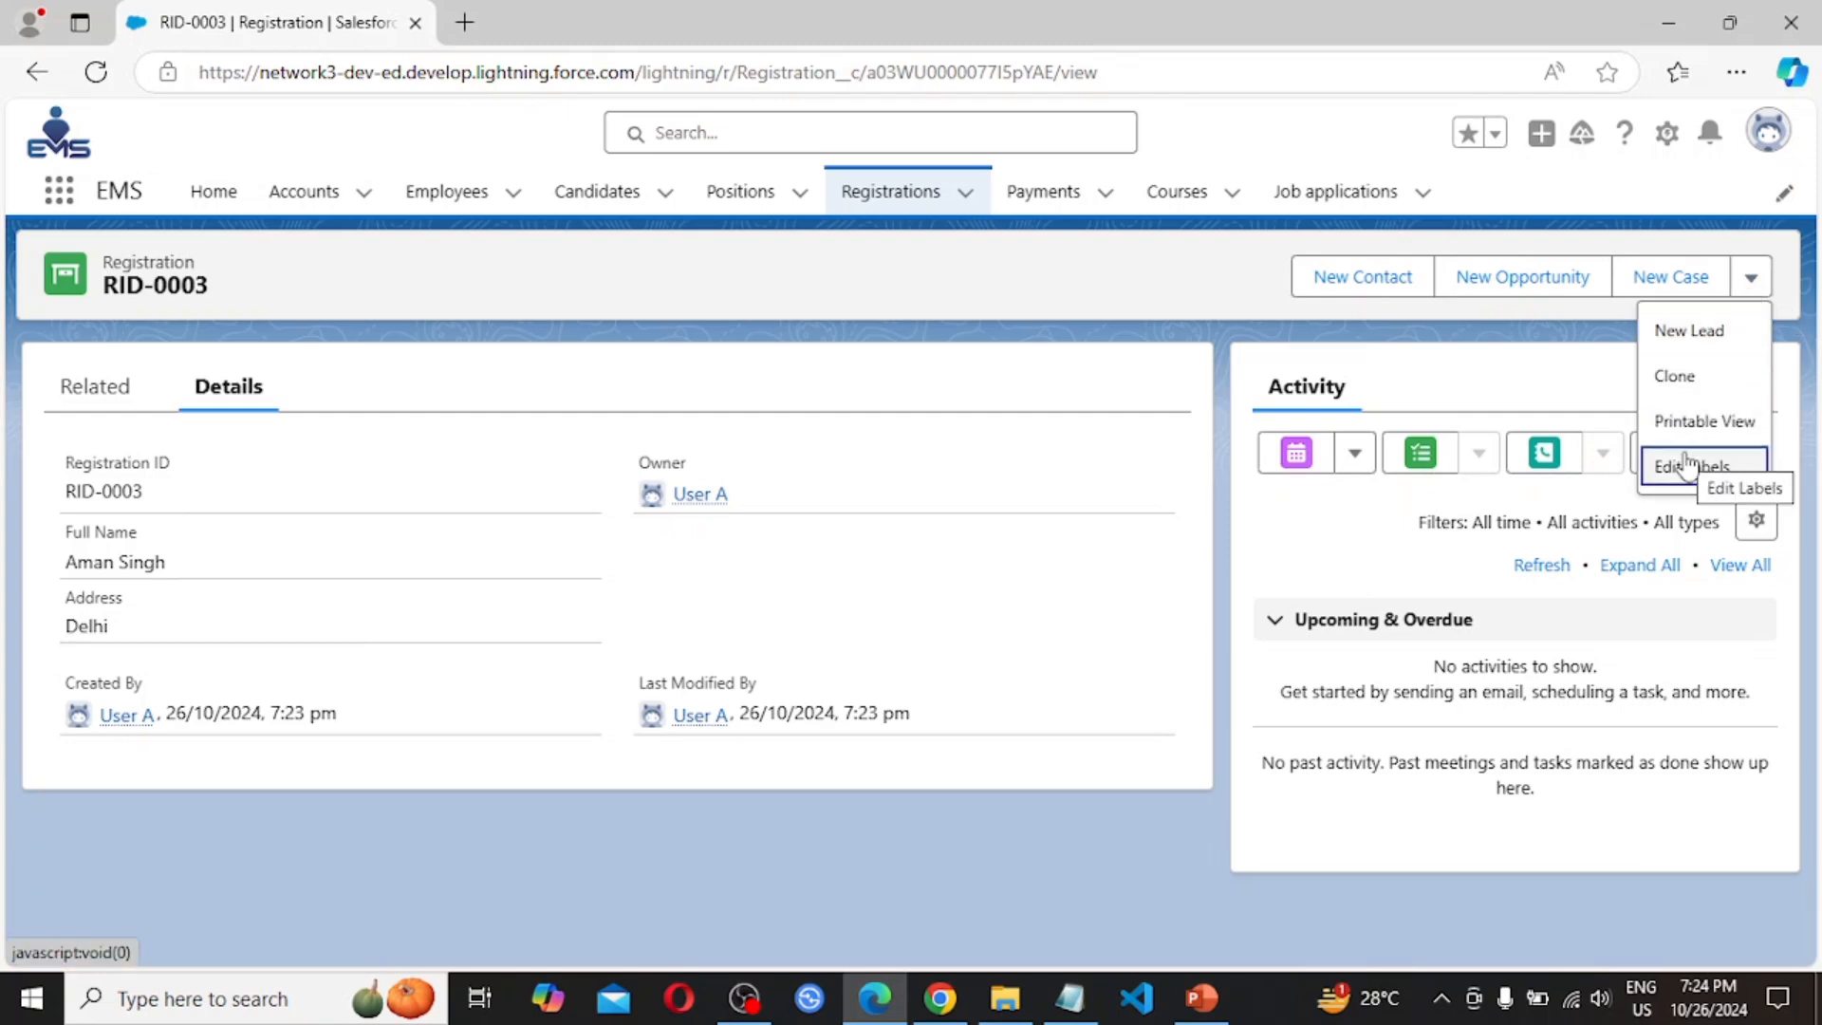
left_click(883, 207)
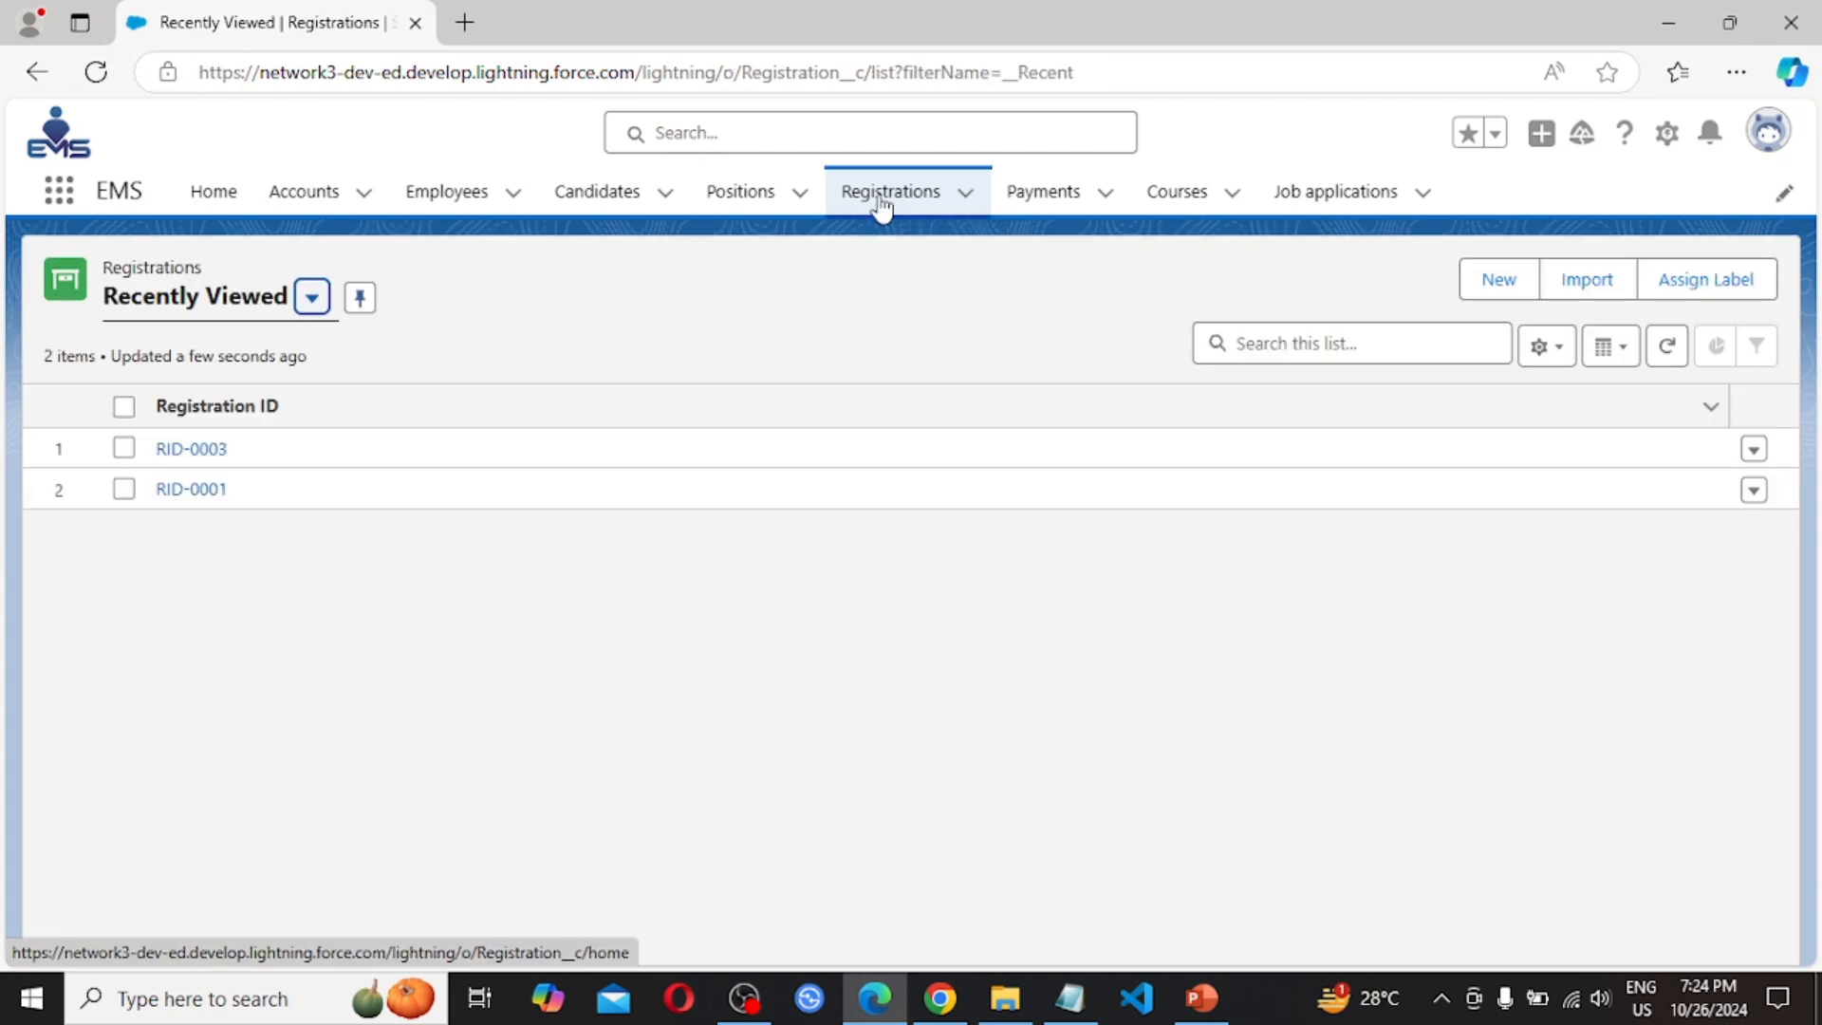
left_click(311, 302)
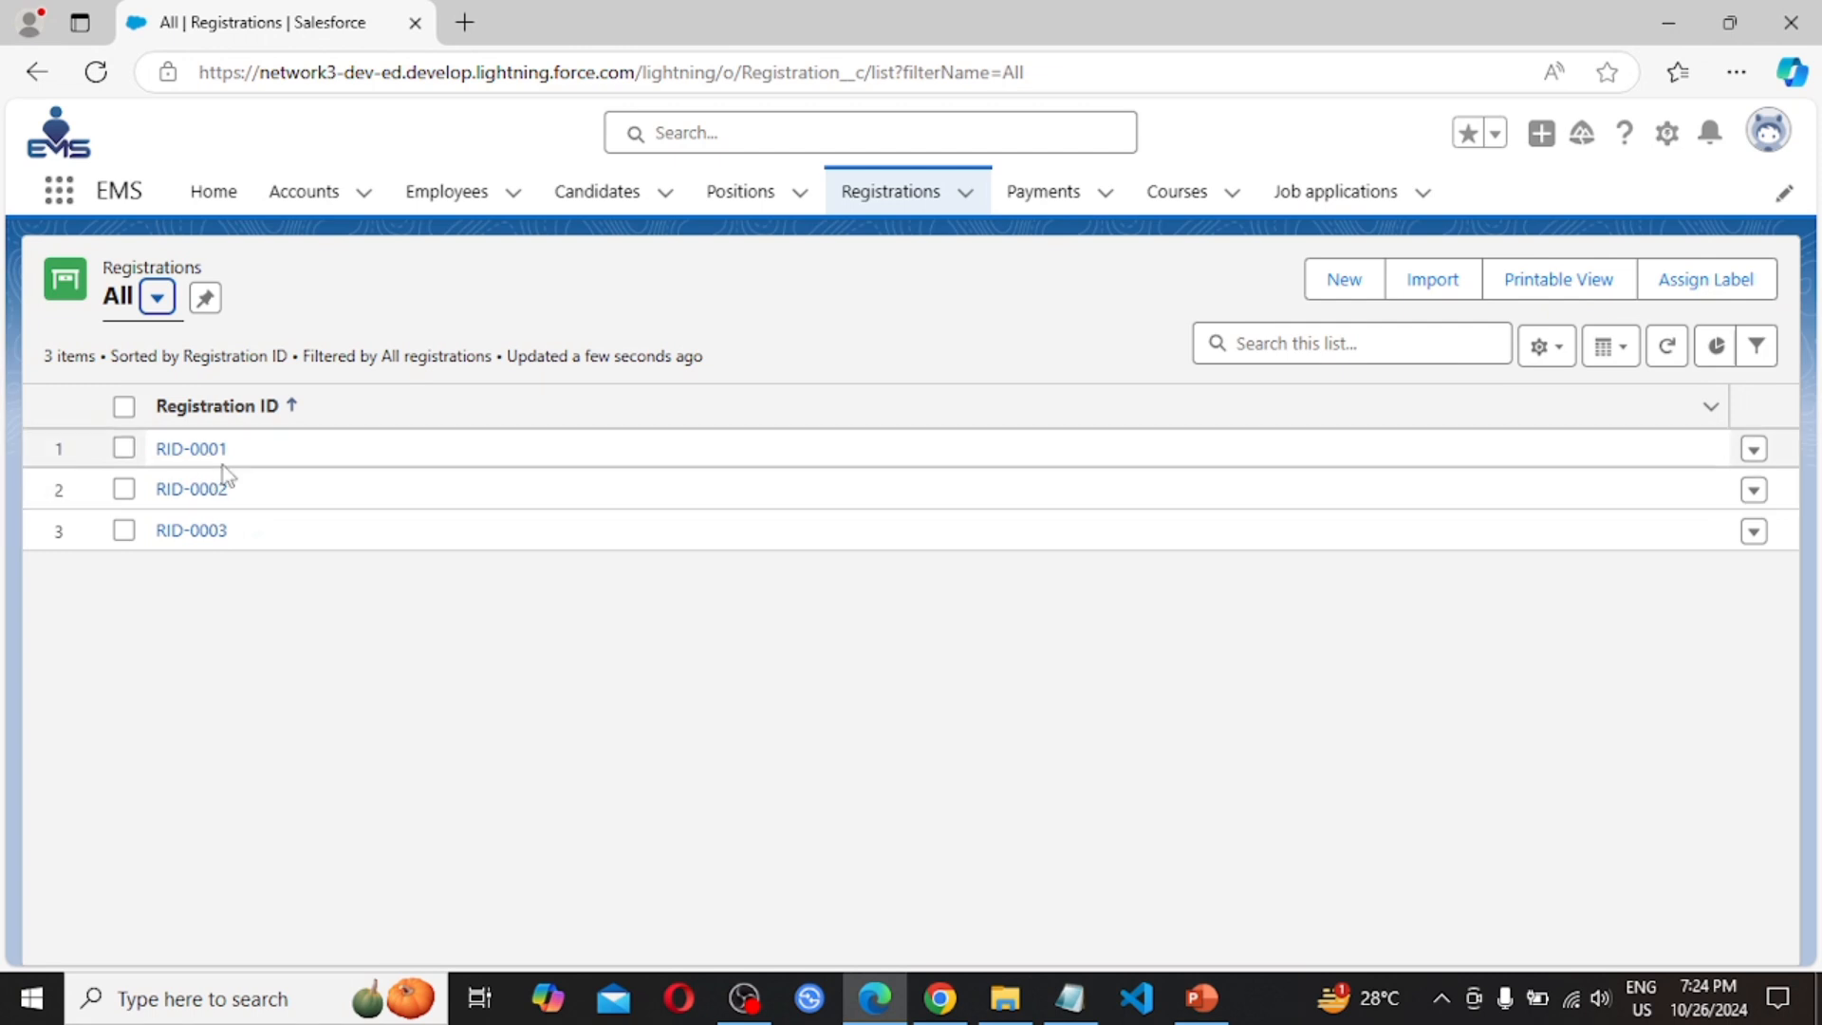
left_click(1336, 290)
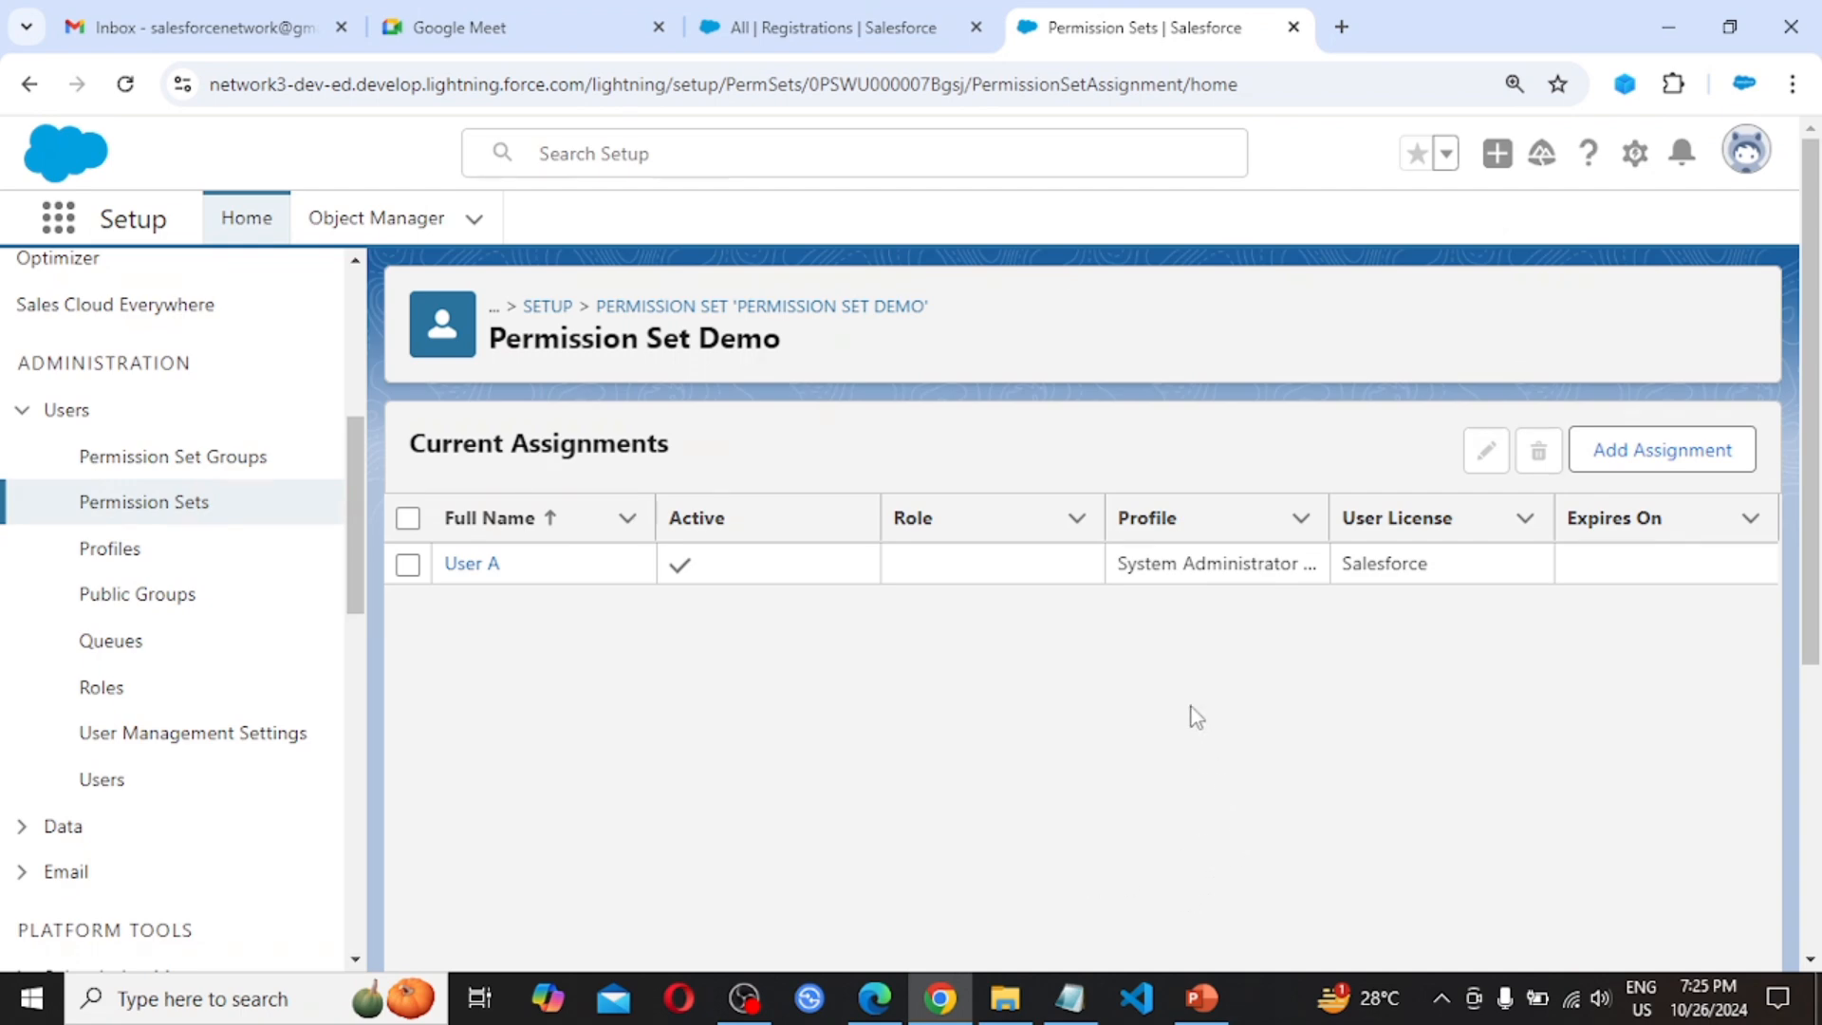
left_click(1201, 998)
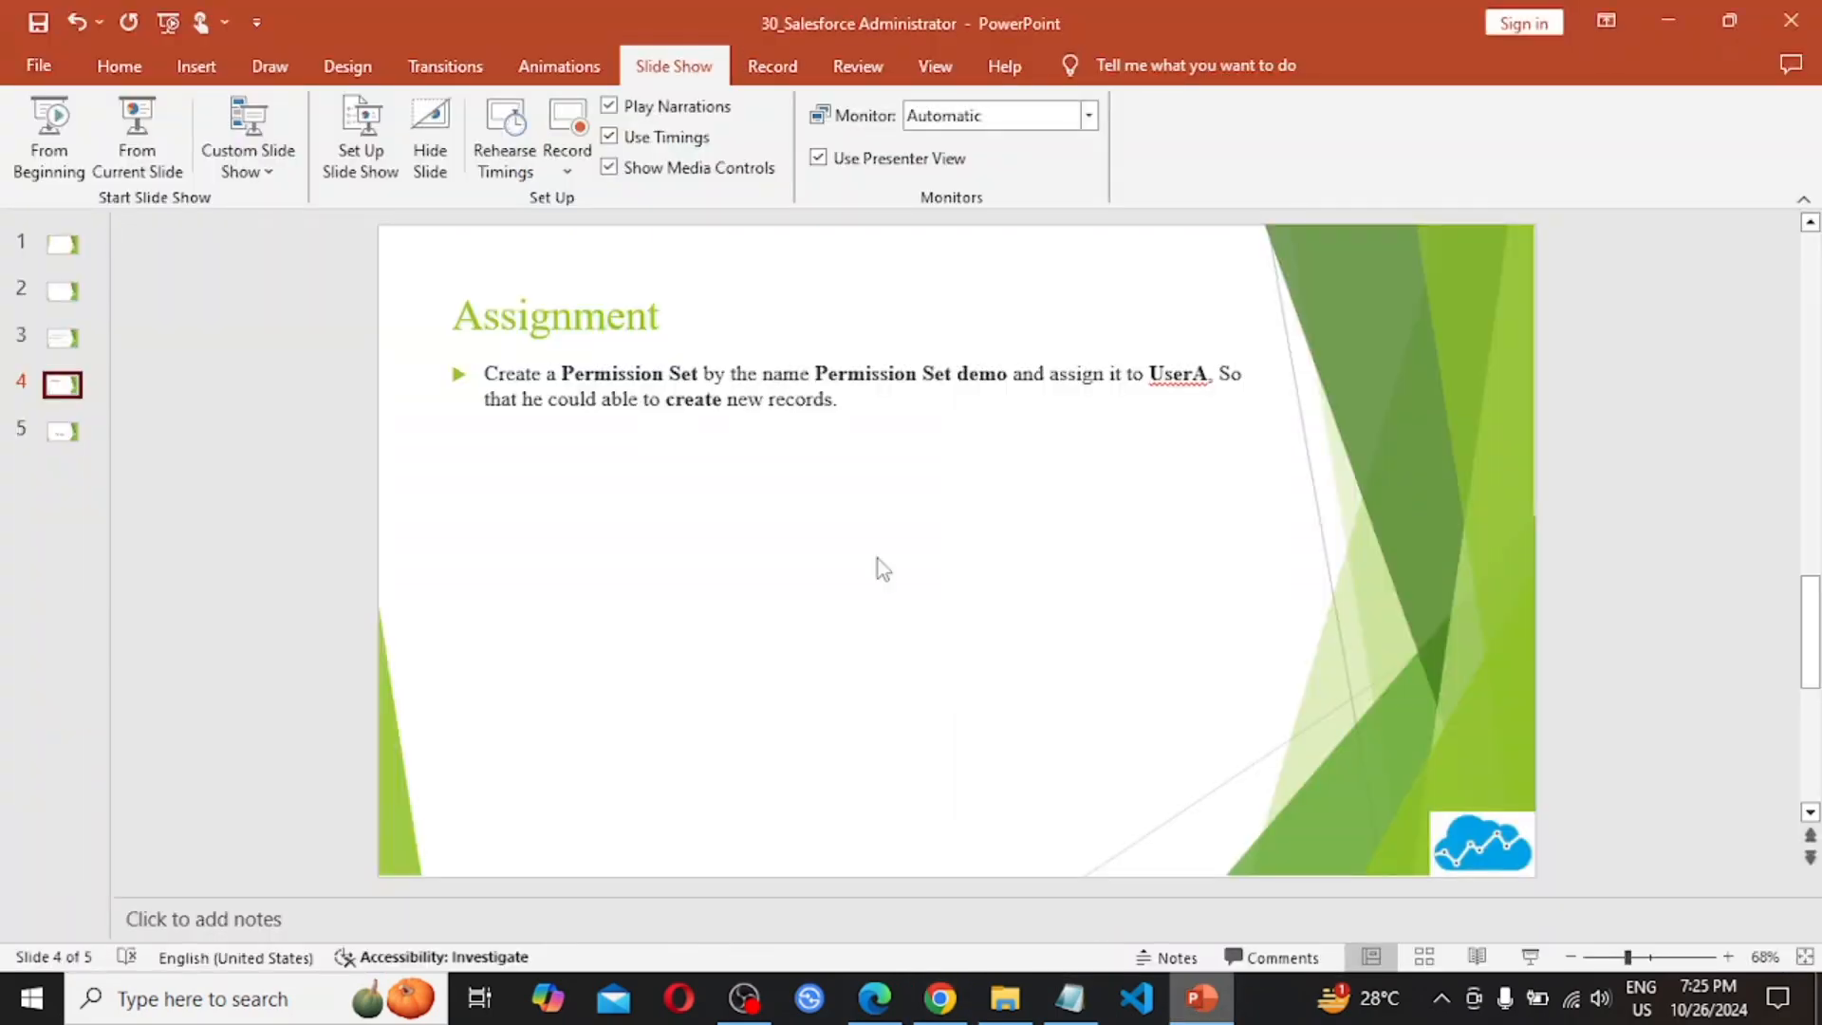
key("shift+F5")
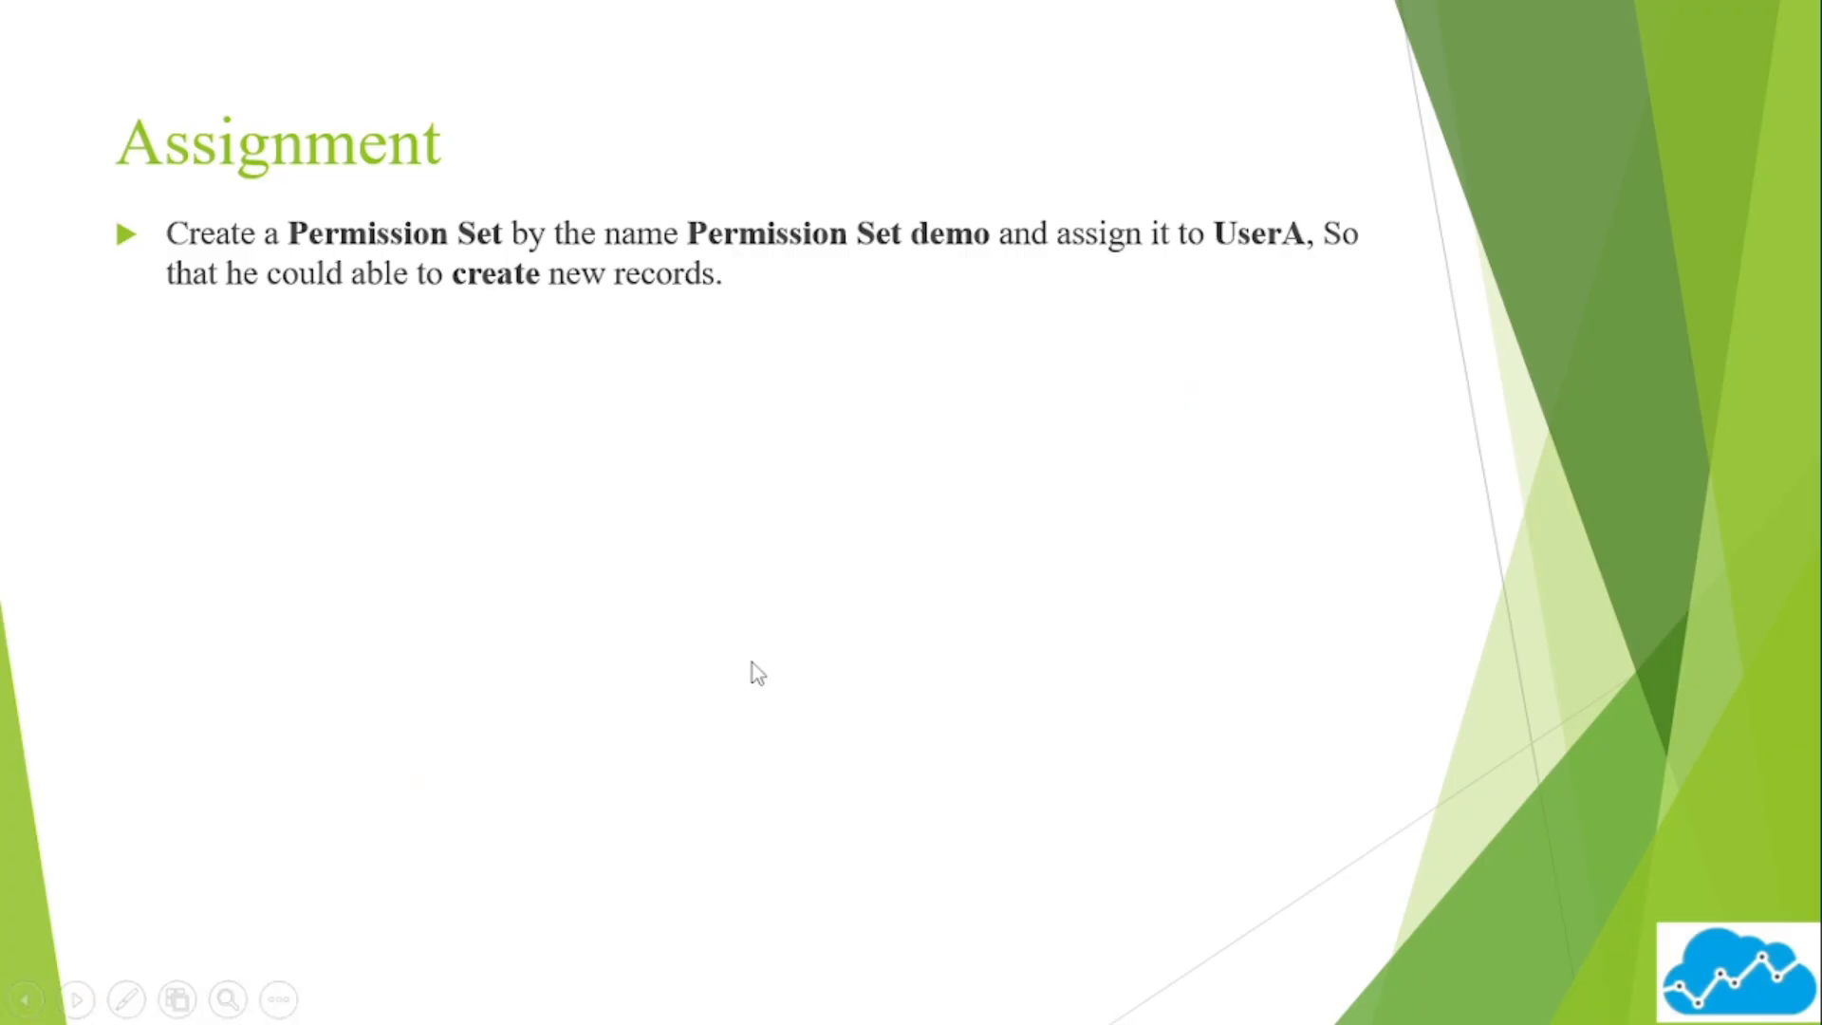